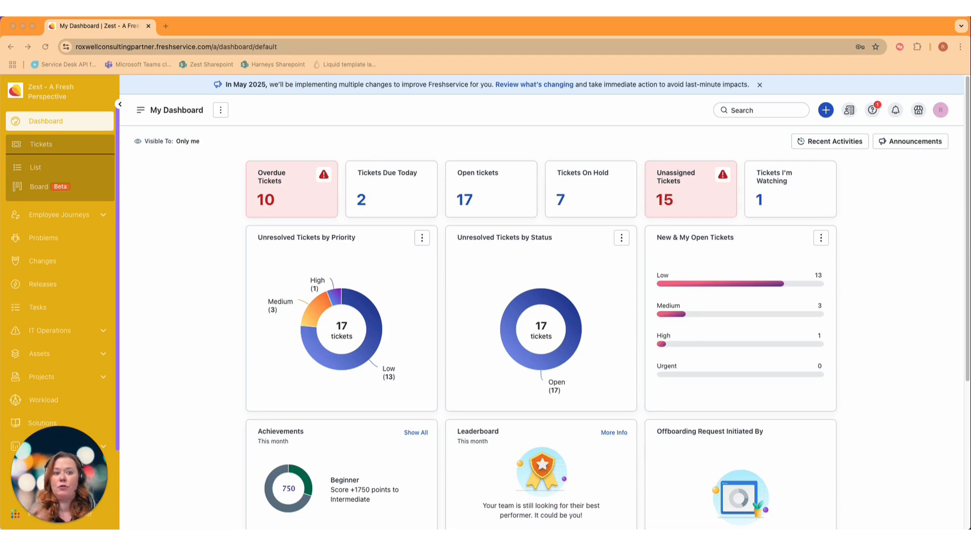
# Check the list of available dashboards and look through the widgets on My Dashboard
pyautogui.click(882, 320)
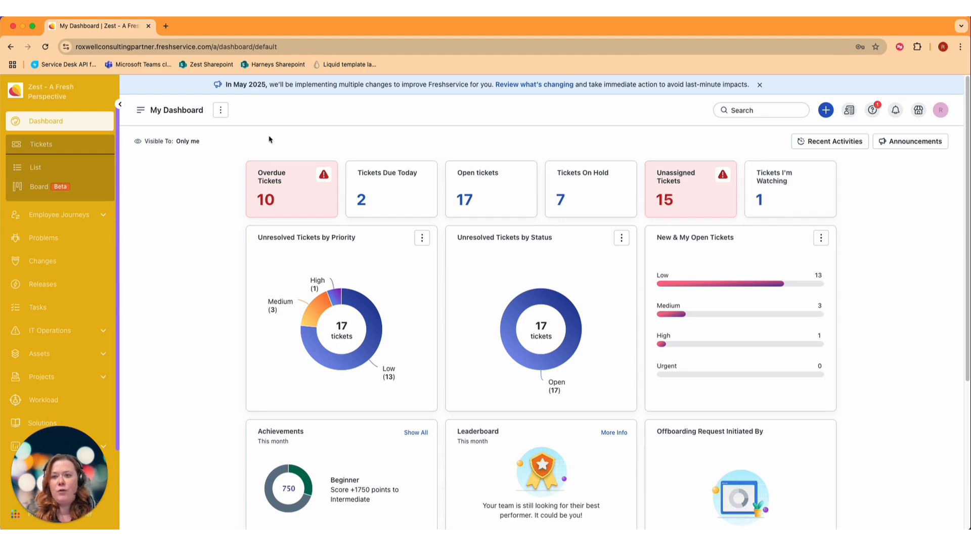
pyautogui.click(135, 117)
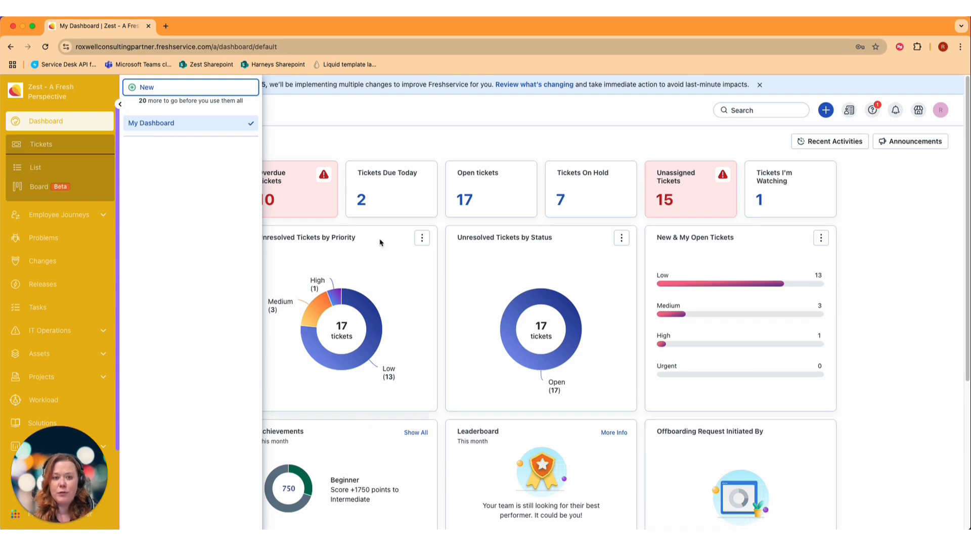
pyautogui.click(826, 290)
pyautogui.scroll(-3, 822, 296)
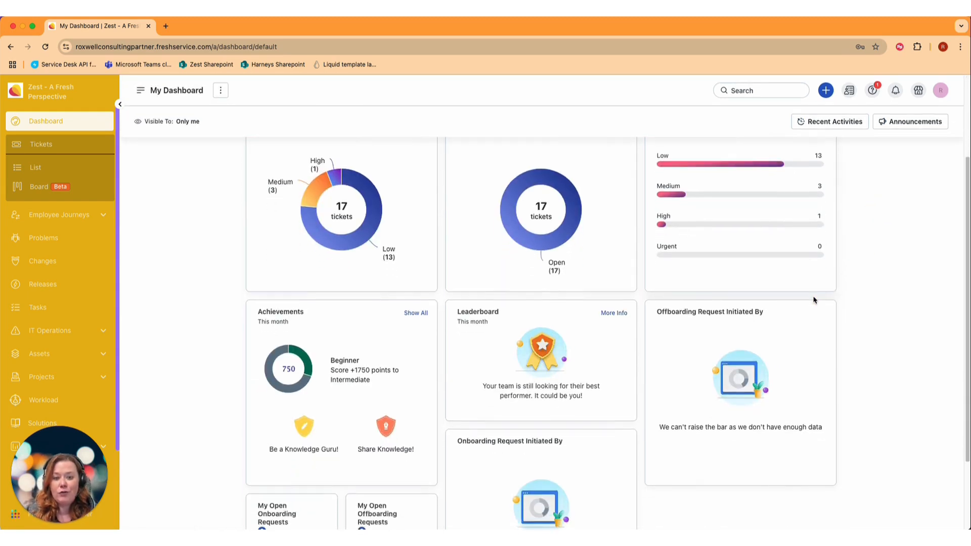
pyautogui.scroll(-2, 814, 300)
pyautogui.scroll(5, 815, 301)
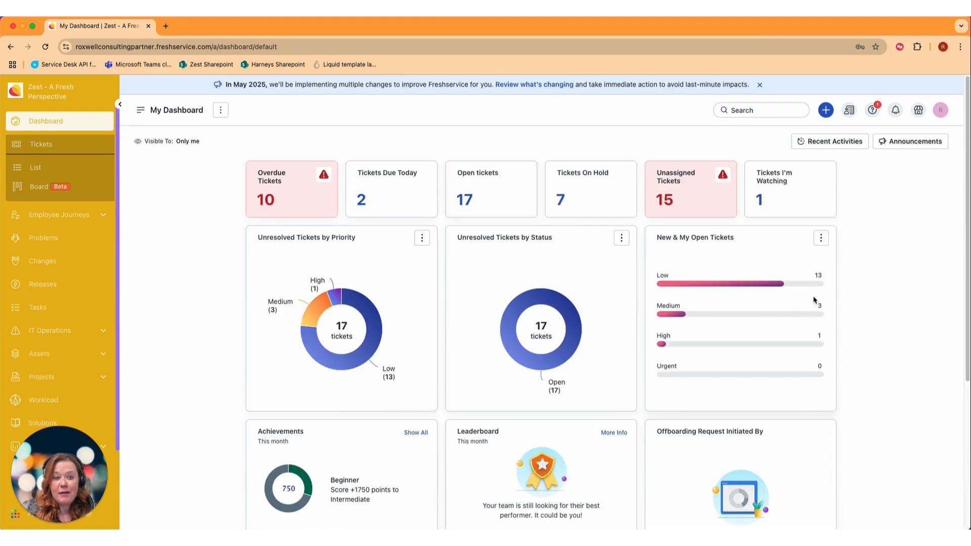
# Open My Dashboard for editing and remove the Unresolved Tickets by Status widget
pyautogui.click(222, 112)
pyautogui.click(224, 133)
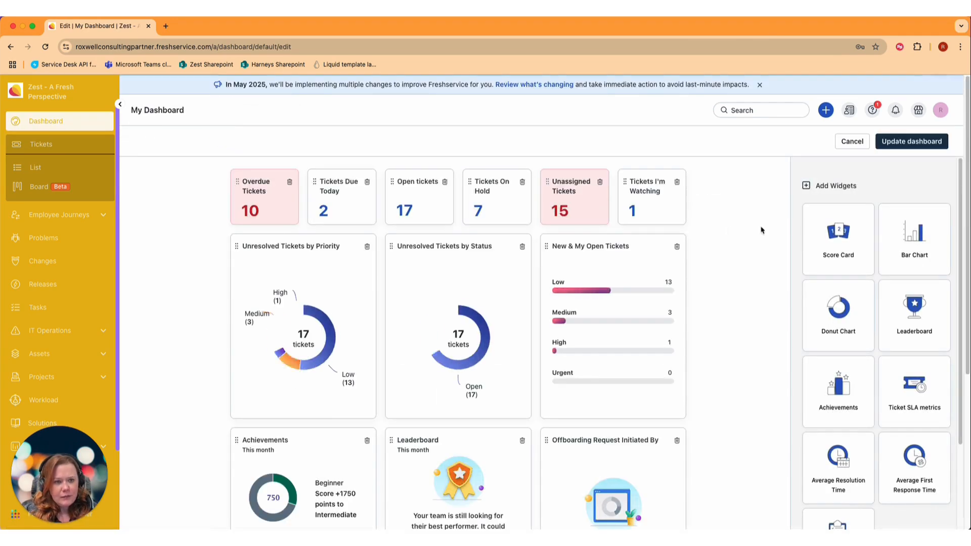
pyautogui.scroll(-1, 728, 296)
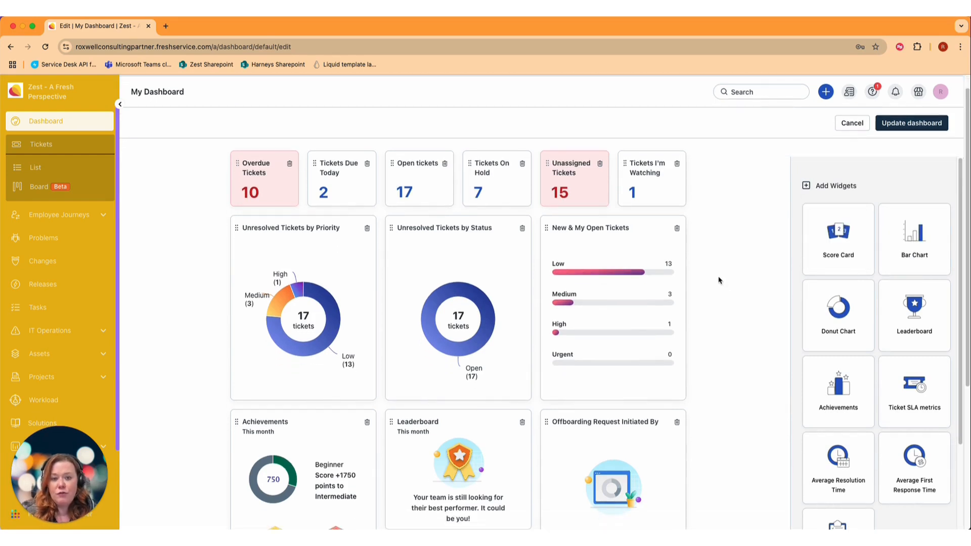
pyautogui.scroll(-3, 890, 314)
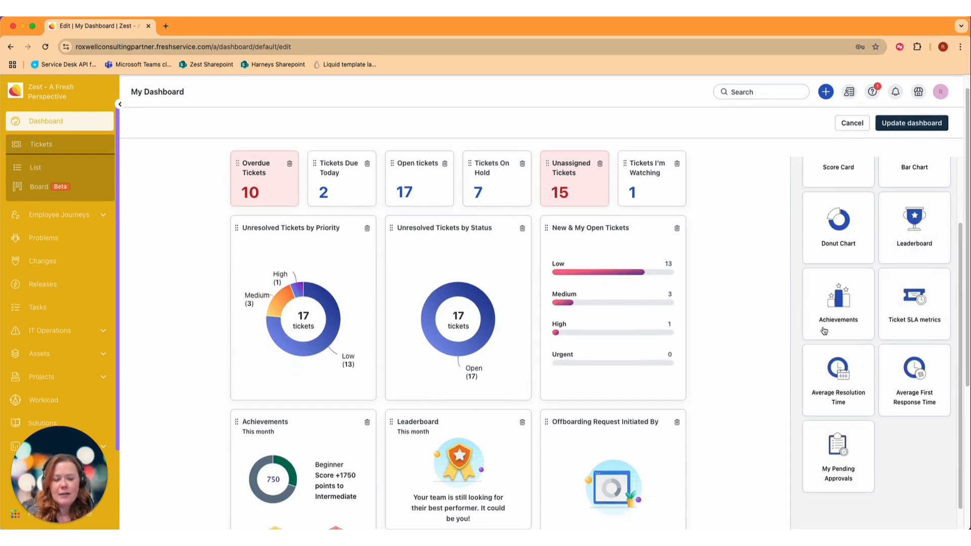
pyautogui.moveTo(811, 217); pyautogui.dragTo(537, 216)
pyautogui.click(523, 228)
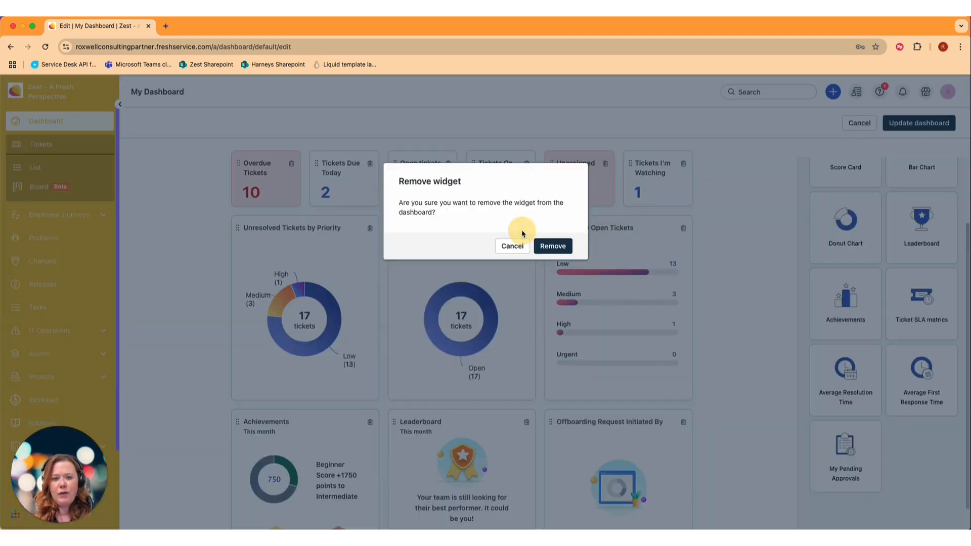
pyautogui.click(548, 246)
# Add an Average First Response Time widget below the Onboarding Request Initiated By widget, filtered to Me
pyautogui.moveTo(915, 385); pyautogui.dragTo(408, 231)
pyautogui.moveTo(911, 393); pyautogui.dragTo(563, 417)
pyautogui.scroll(-3, 563, 417)
pyautogui.click(935, 382)
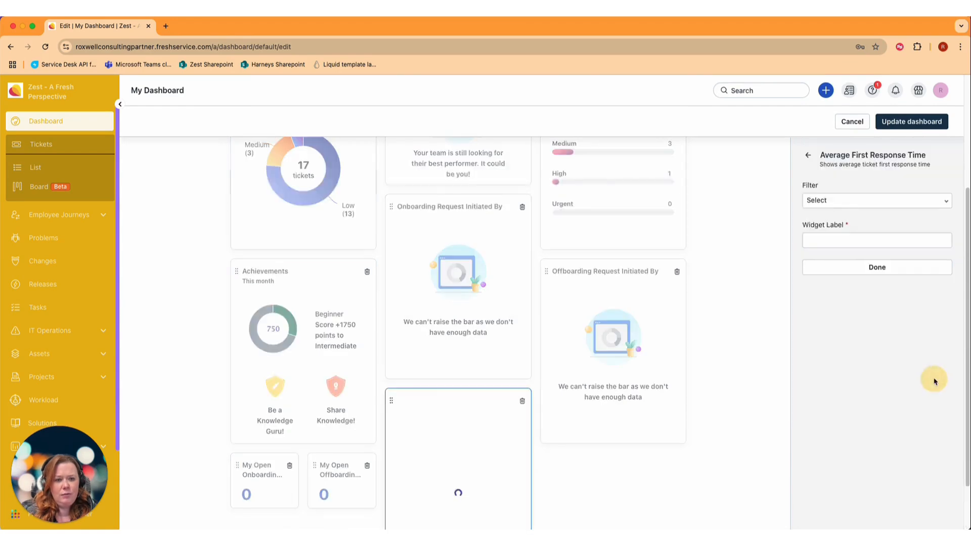
pyautogui.scroll(-2, 495, 384)
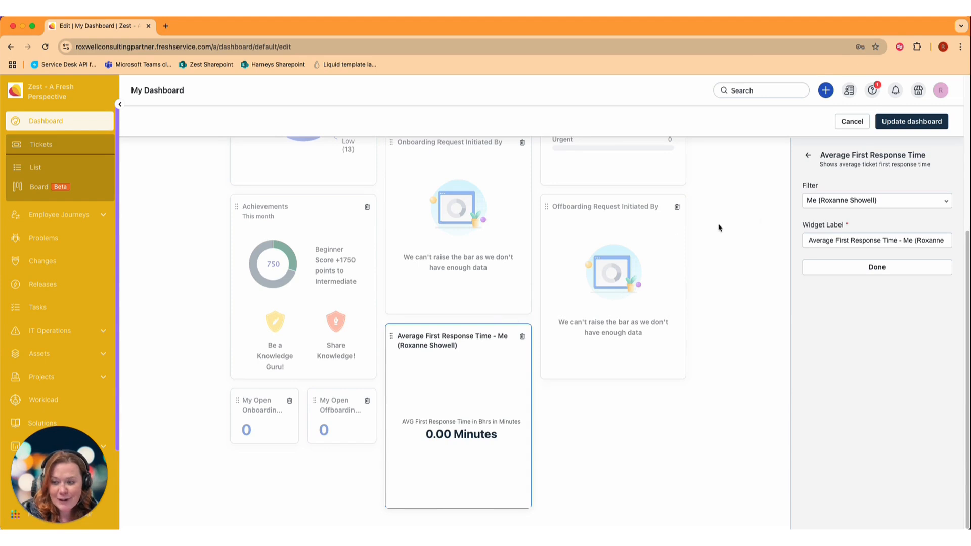
# Review the widget's filter choices and label, and save the dashboard changes
pyautogui.click(871, 204)
pyautogui.scroll(-5, 880, 238)
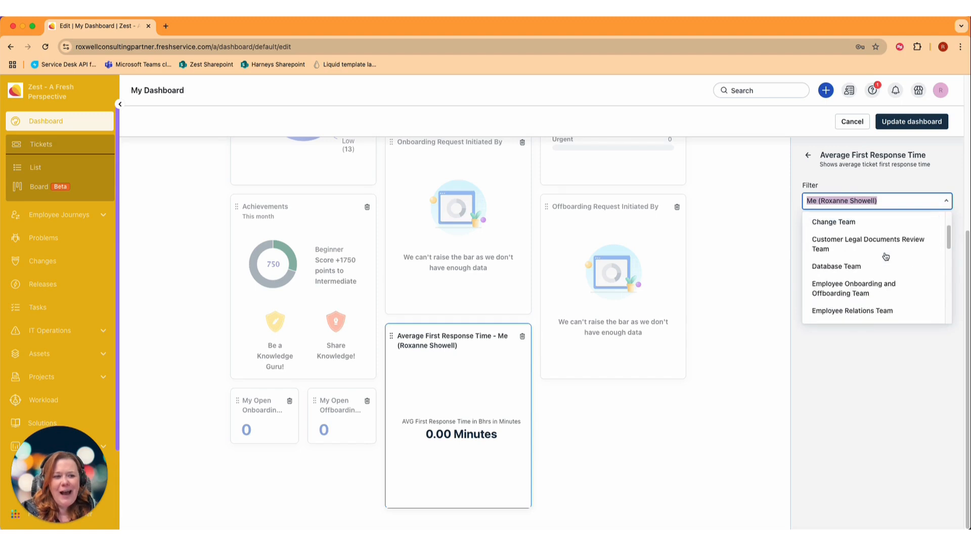
pyautogui.scroll(5, 885, 256)
pyautogui.click(899, 362)
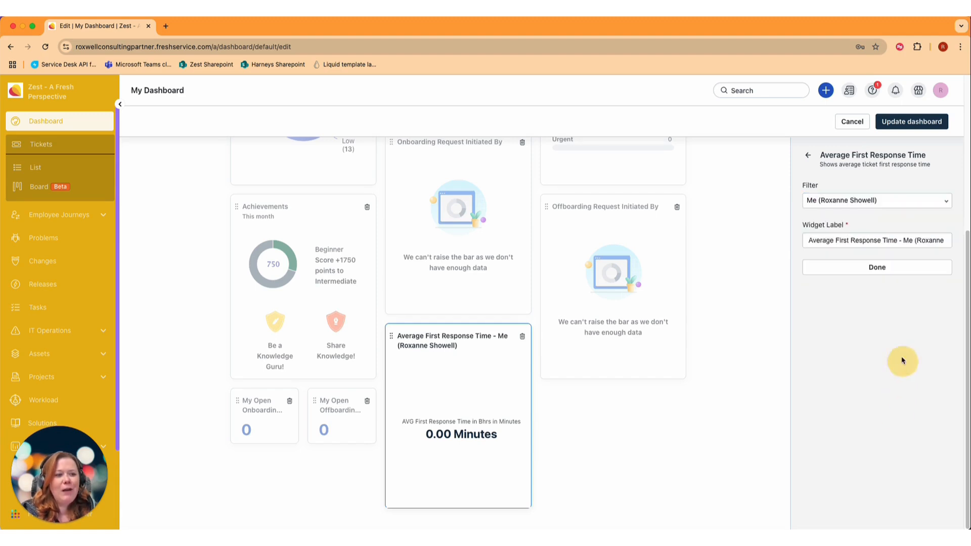
pyautogui.click(899, 240)
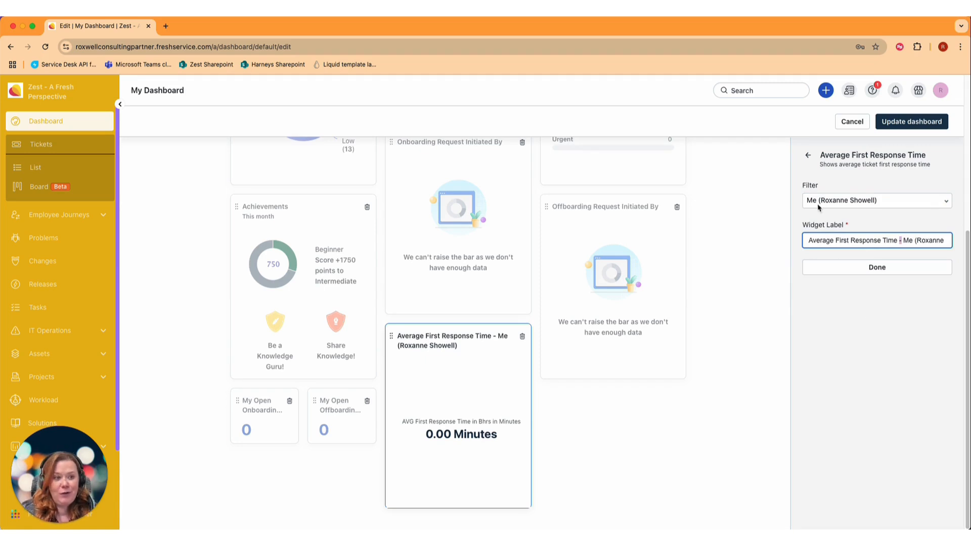
pyautogui.click(807, 155)
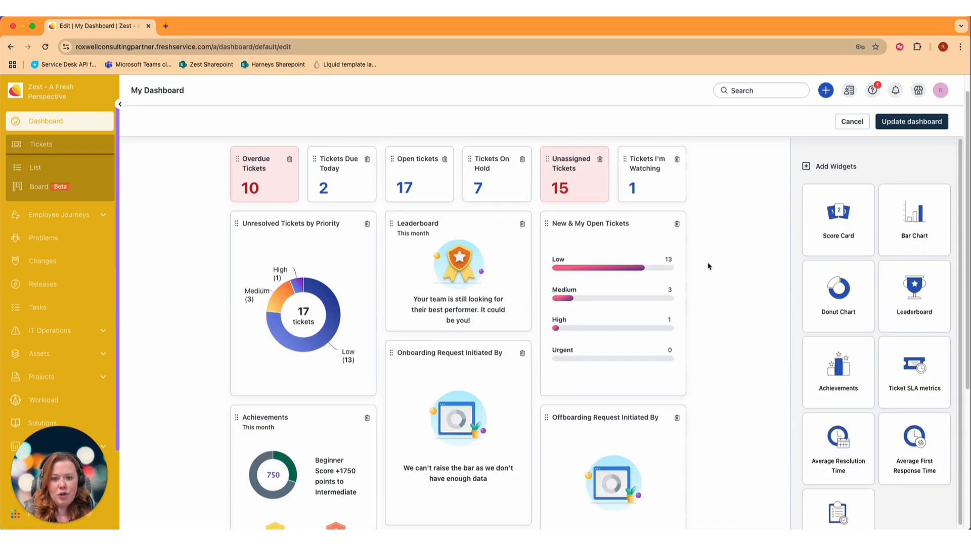
pyautogui.click(905, 124)
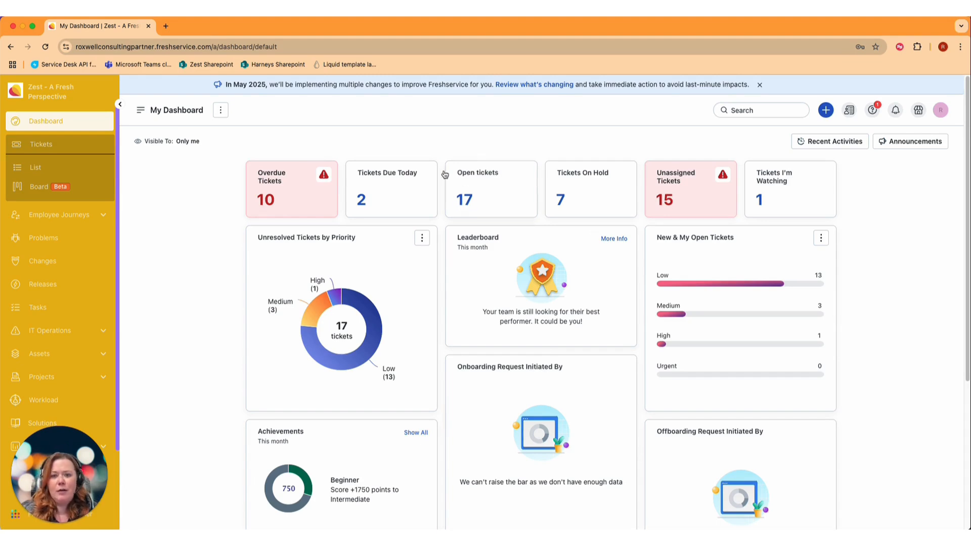
# Open the overdue tickets from the dashboard and hide the list's filter pane
pyautogui.click(298, 198)
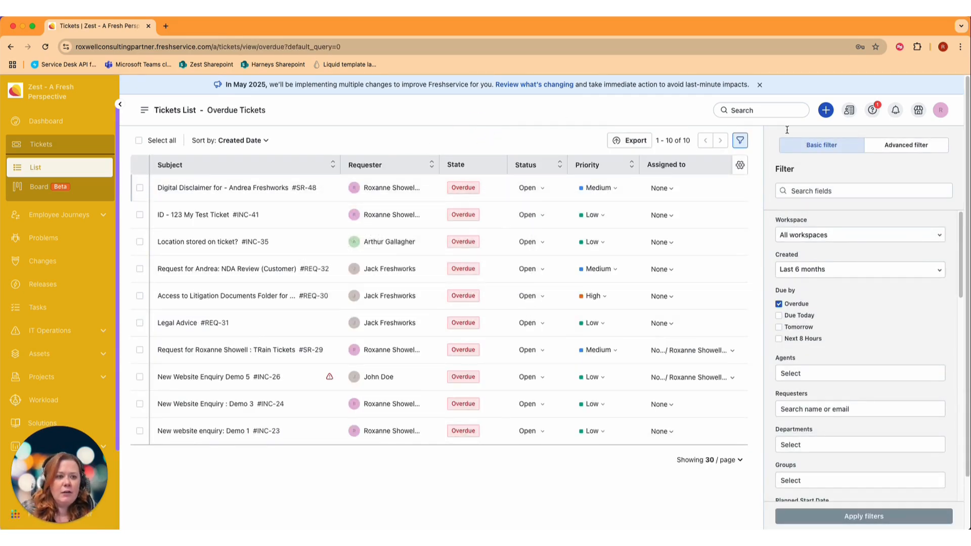
pyautogui.click(741, 141)
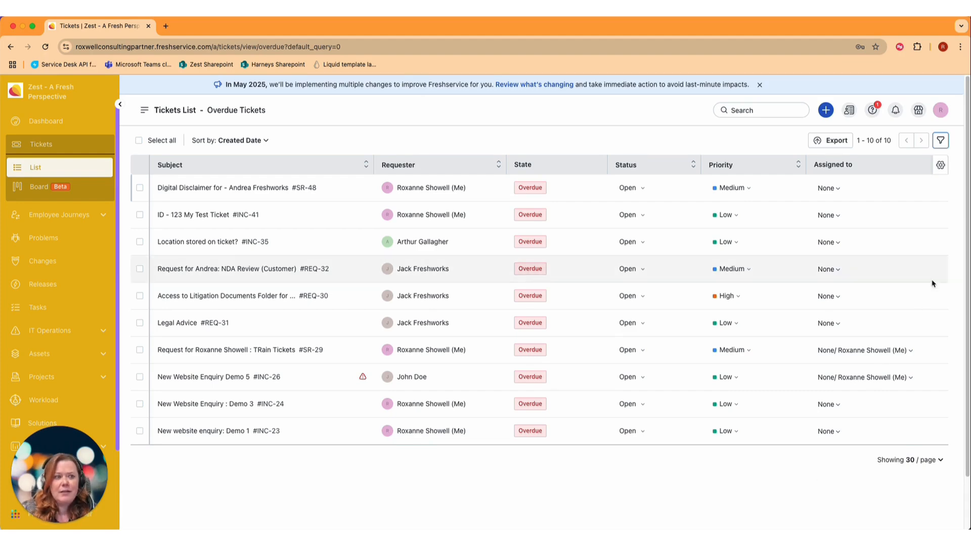
# Add Closed Date to the ticket list's columns and place it directly after Requester
pyautogui.click(940, 165)
pyautogui.scroll(-10, 749, 339)
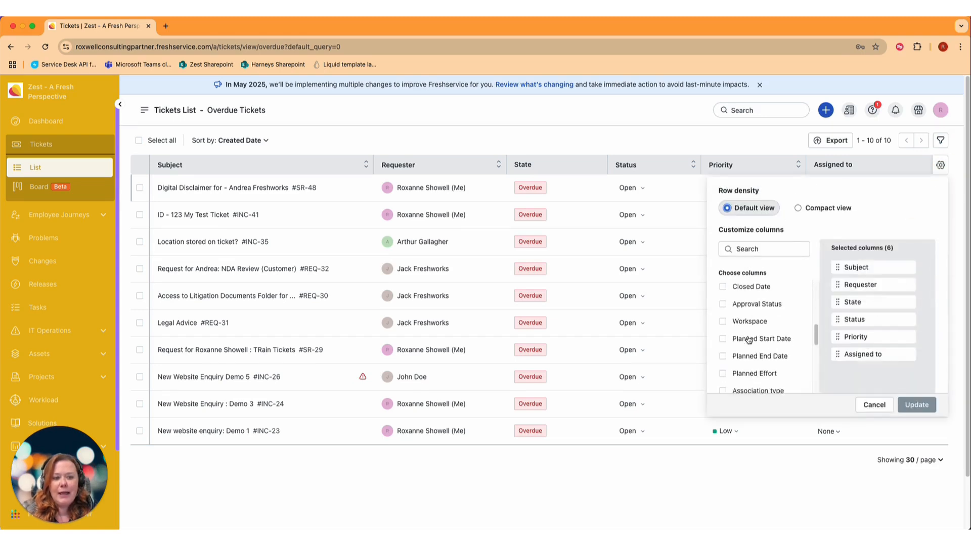
pyautogui.scroll(5, 749, 340)
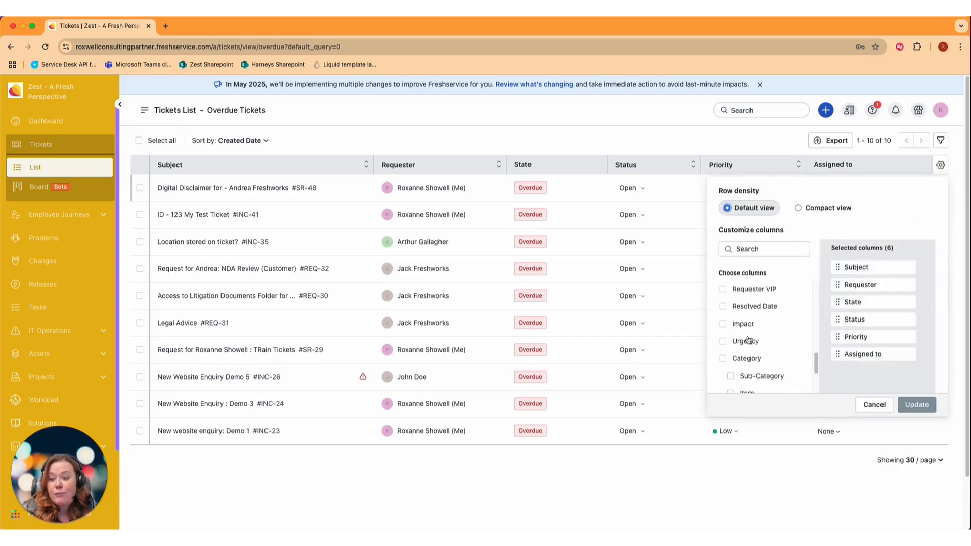
pyautogui.click(723, 311)
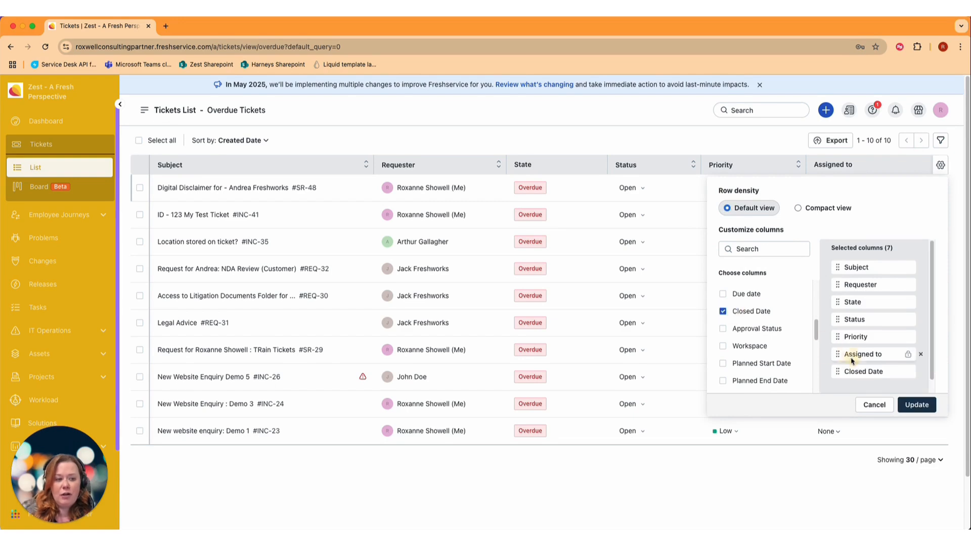
pyautogui.moveTo(843, 371); pyautogui.dragTo(844, 302)
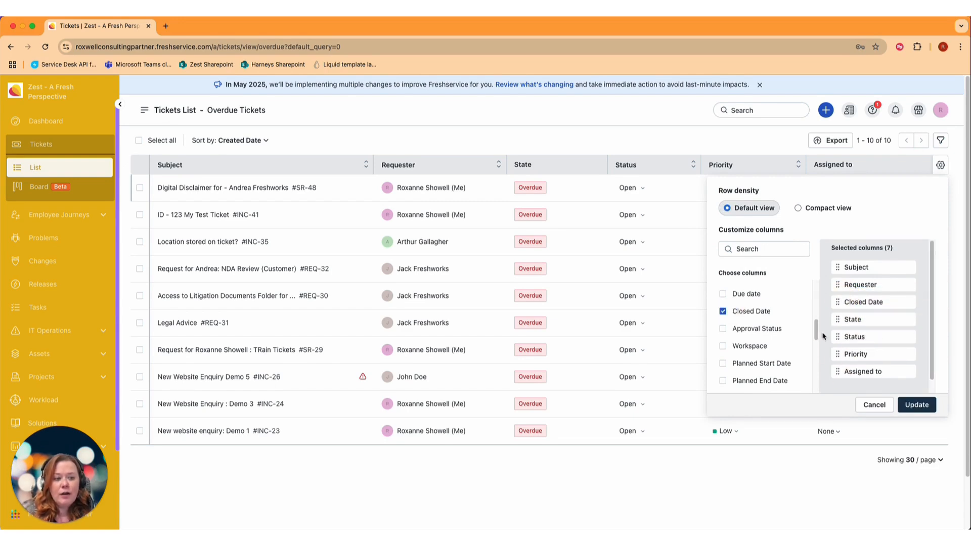
# Add Workspace as the first column and apply the column layout with the Default view row density
pyautogui.click(723, 346)
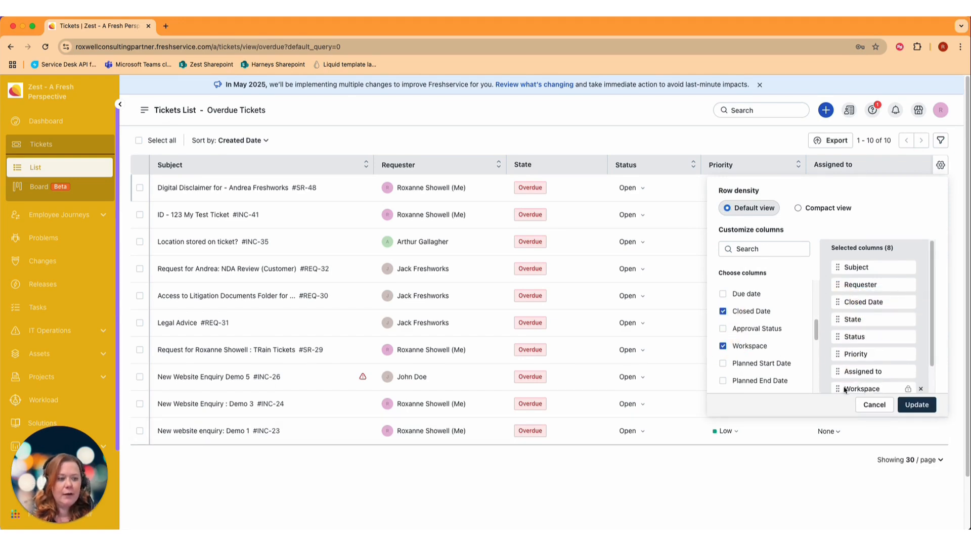
pyautogui.moveTo(837, 389); pyautogui.dragTo(838, 264)
pyautogui.click(830, 209)
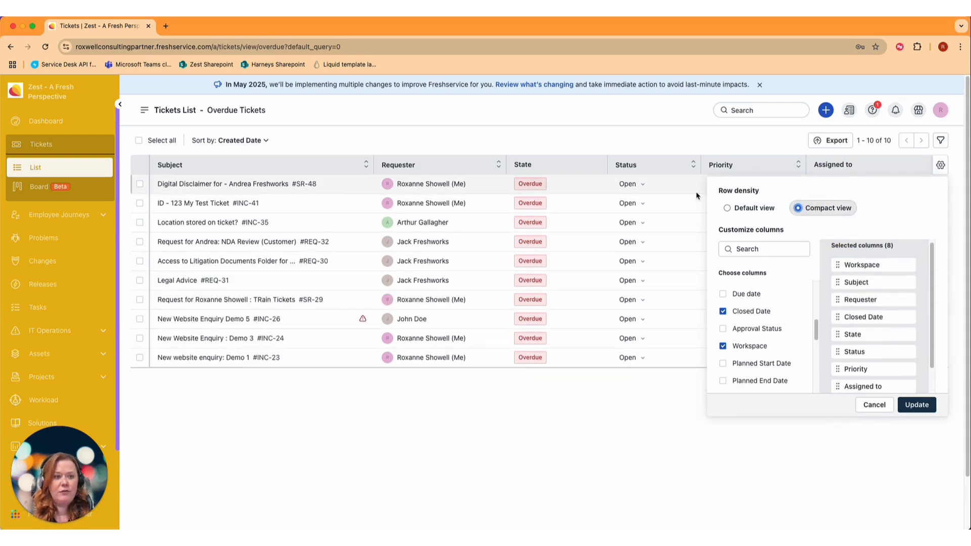
pyautogui.click(768, 209)
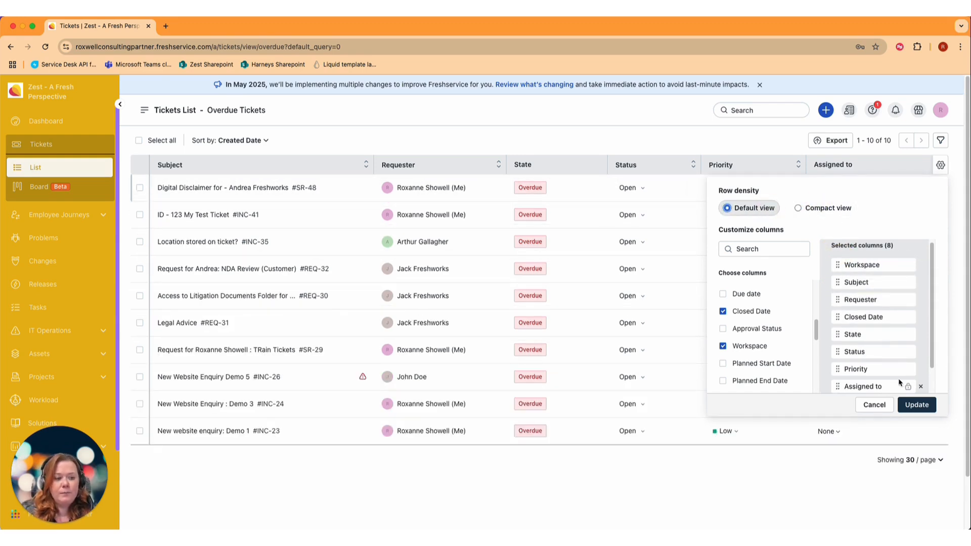
pyautogui.click(917, 405)
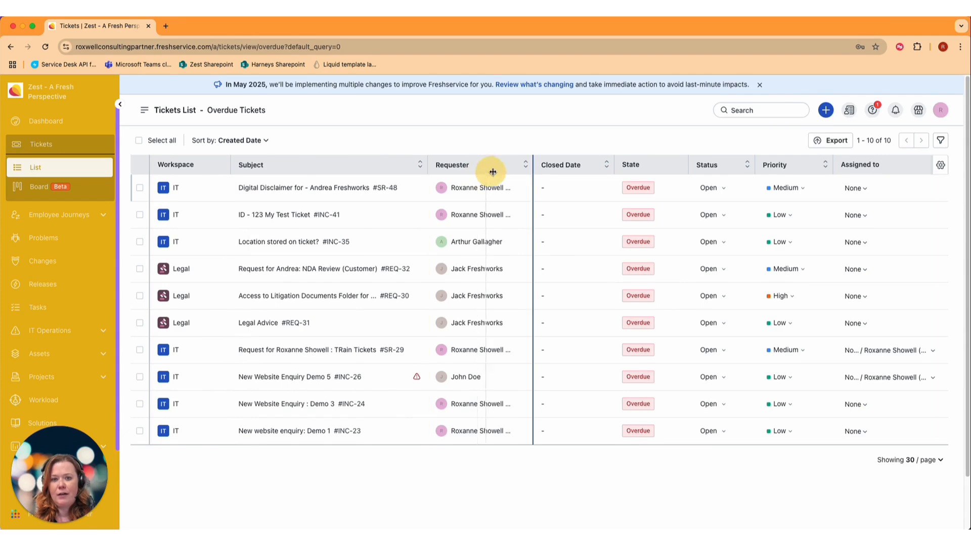
# Freeze the ticket list columns up to and including Requester
pyautogui.moveTo(493, 172); pyautogui.dragTo(521, 174)
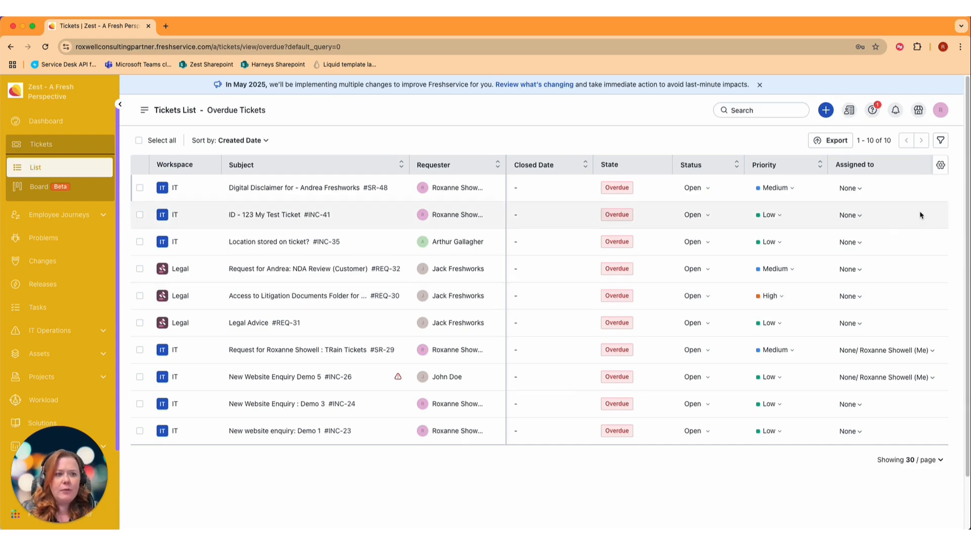
# Examine the basic and advanced ticket filters, including the association field types available for conditions
pyautogui.click(947, 146)
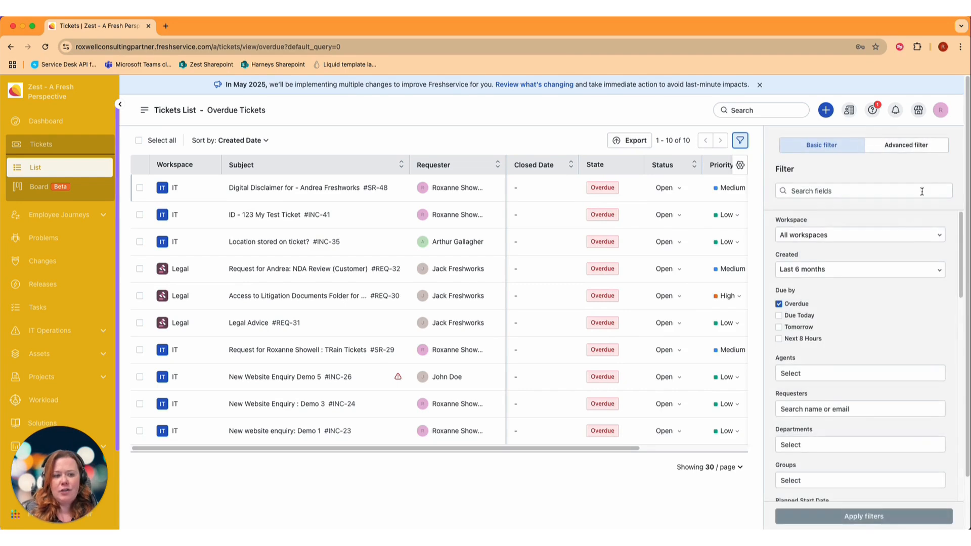
pyautogui.scroll(-3, 942, 270)
pyautogui.scroll(-10, 942, 271)
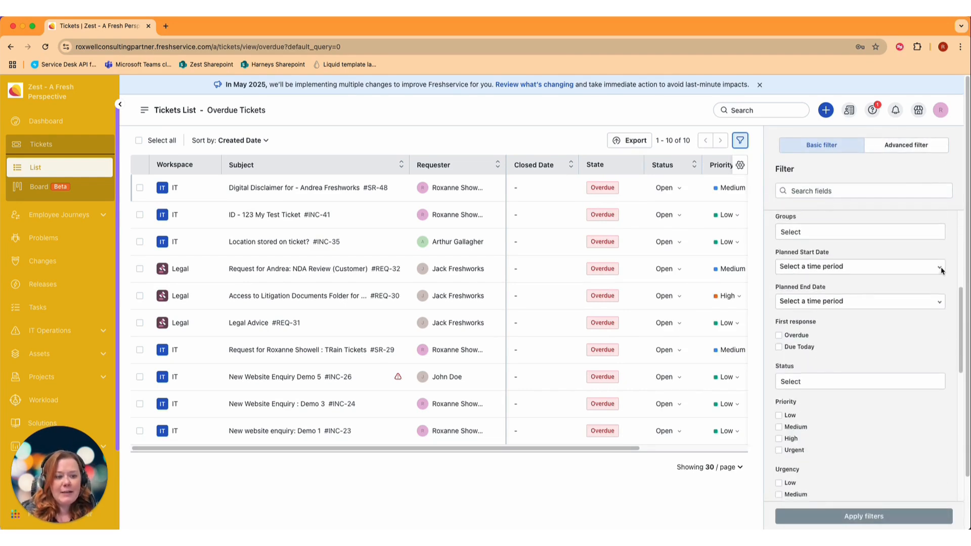
pyautogui.scroll(10, 942, 270)
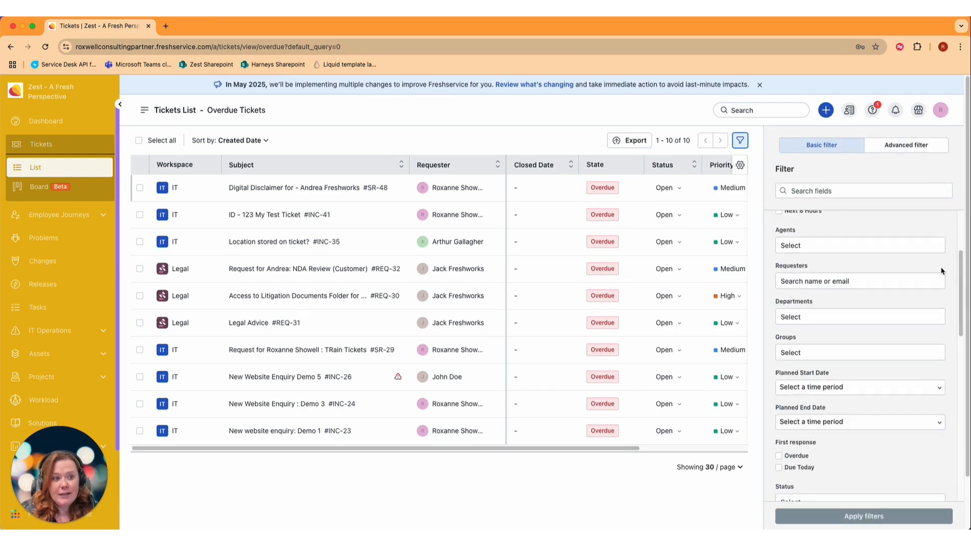
pyautogui.click(921, 151)
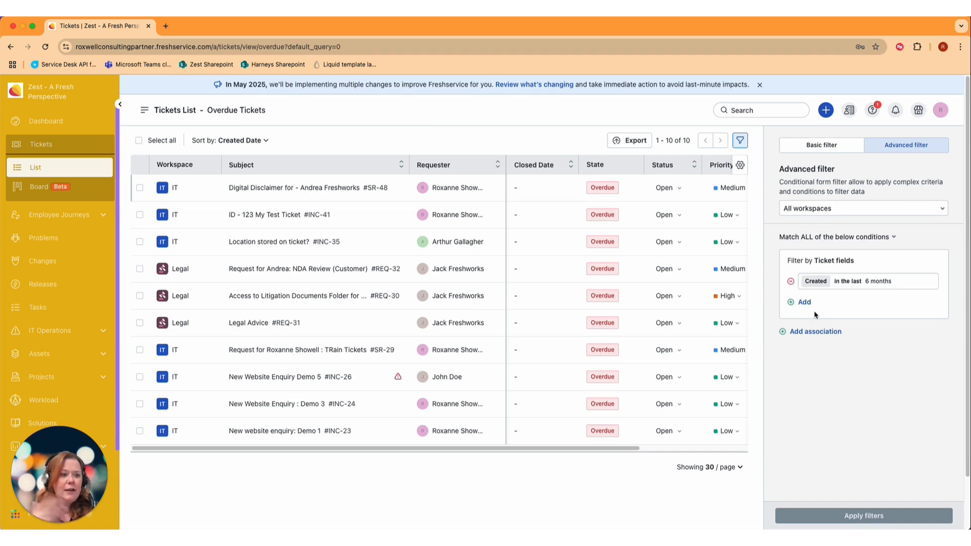
pyautogui.click(815, 331)
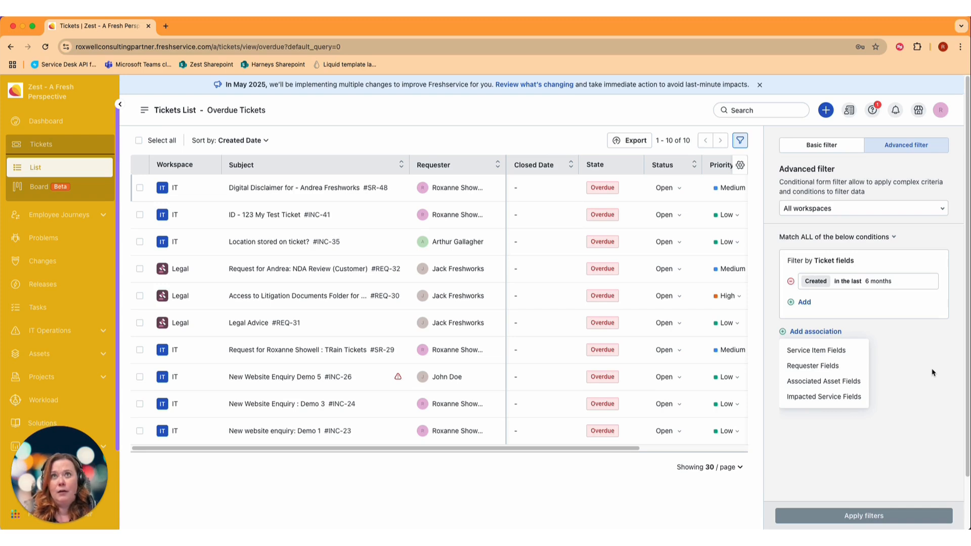
pyautogui.click(741, 141)
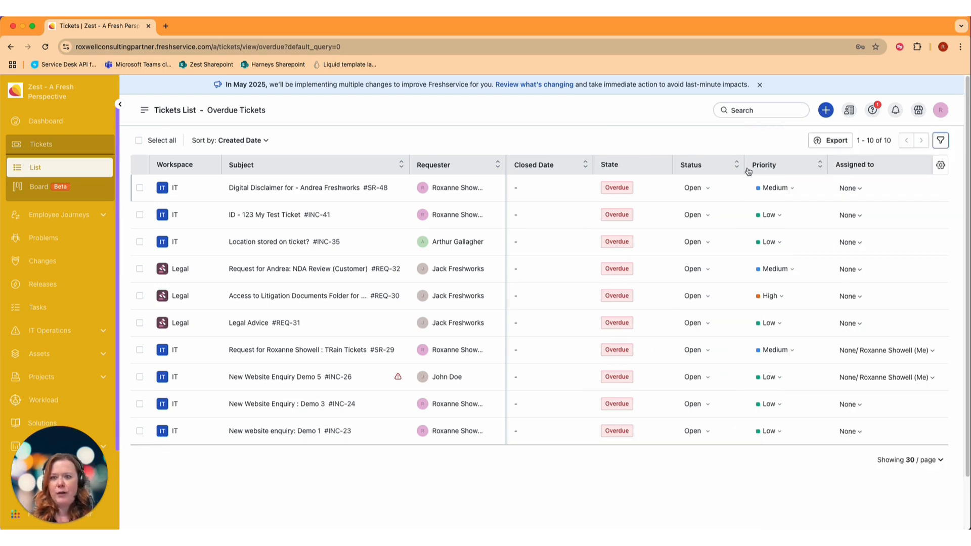
# Try the Dark appearance from the profile settings and switch back to Light
pyautogui.click(942, 112)
pyautogui.click(925, 258)
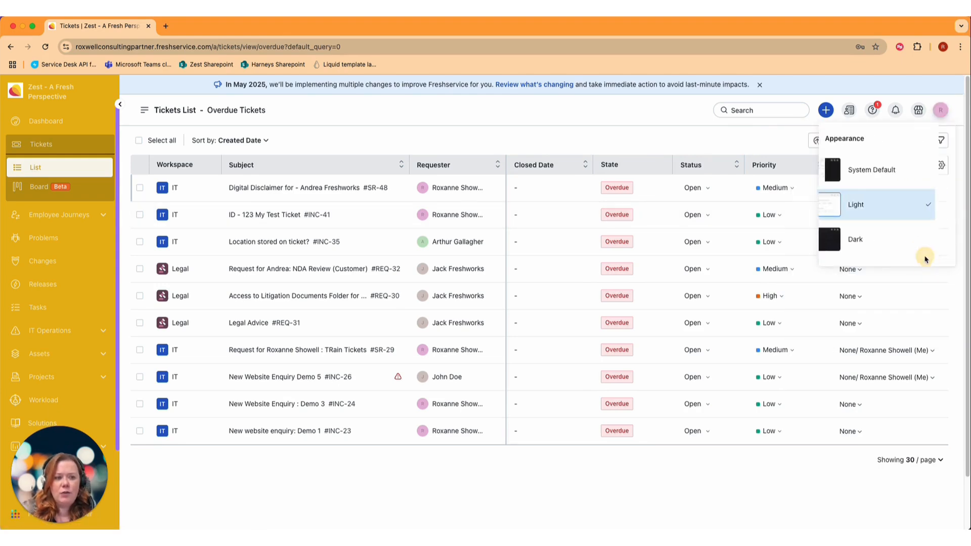
pyautogui.click(877, 245)
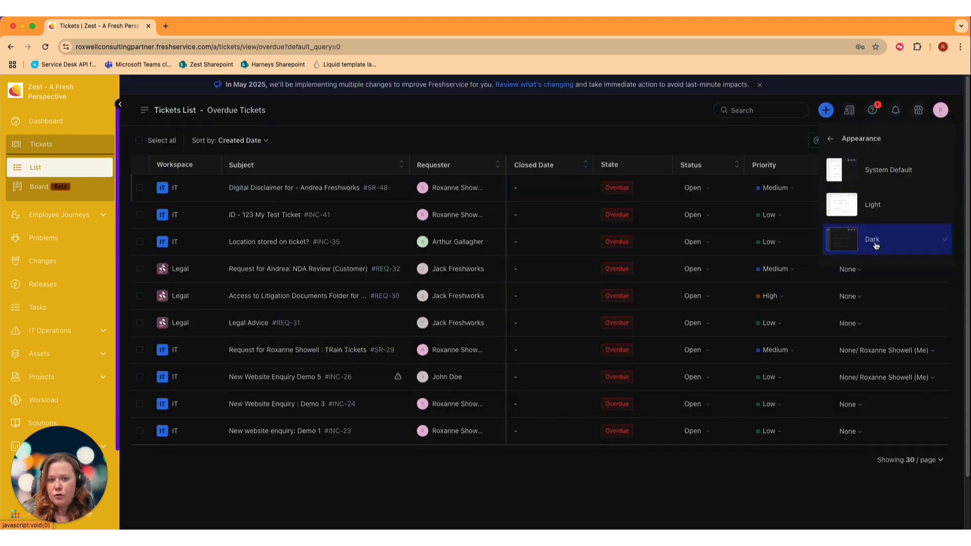
pyautogui.click(898, 197)
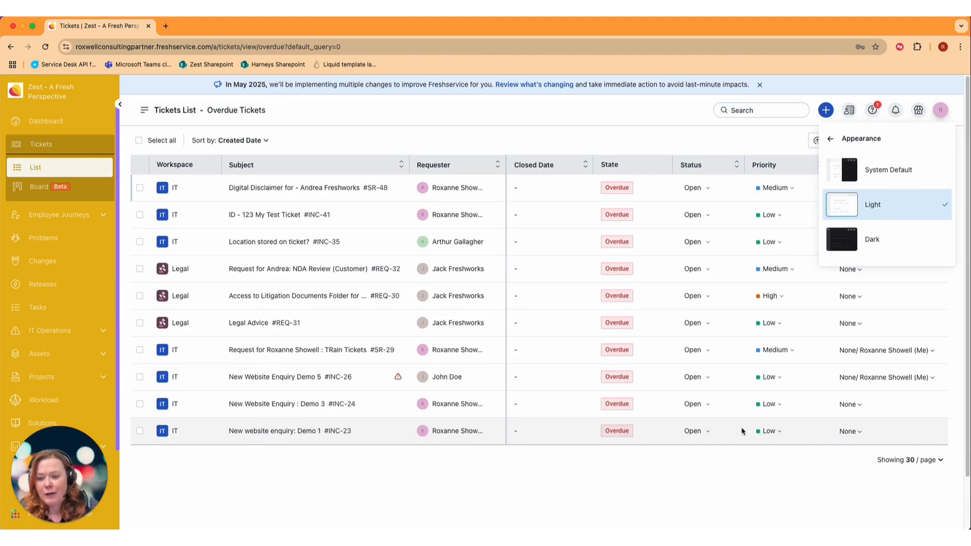
# Set the appearance to System Default and close the profile settings
pyautogui.click(898, 160)
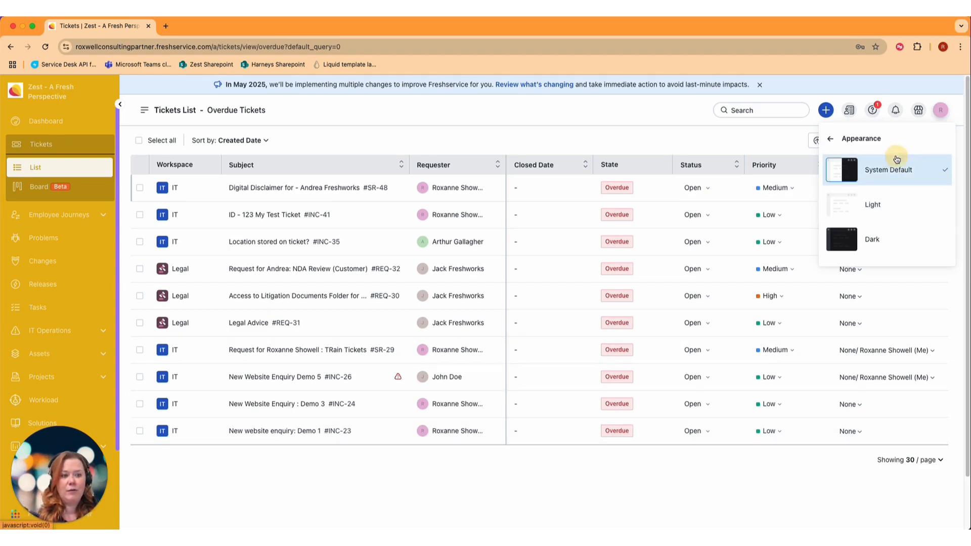
pyautogui.click(835, 139)
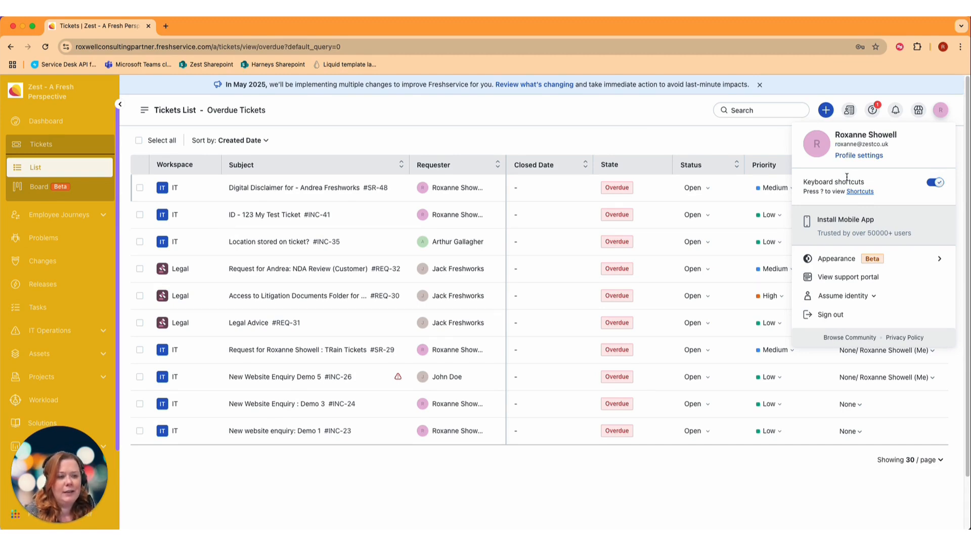
pyautogui.click(720, 136)
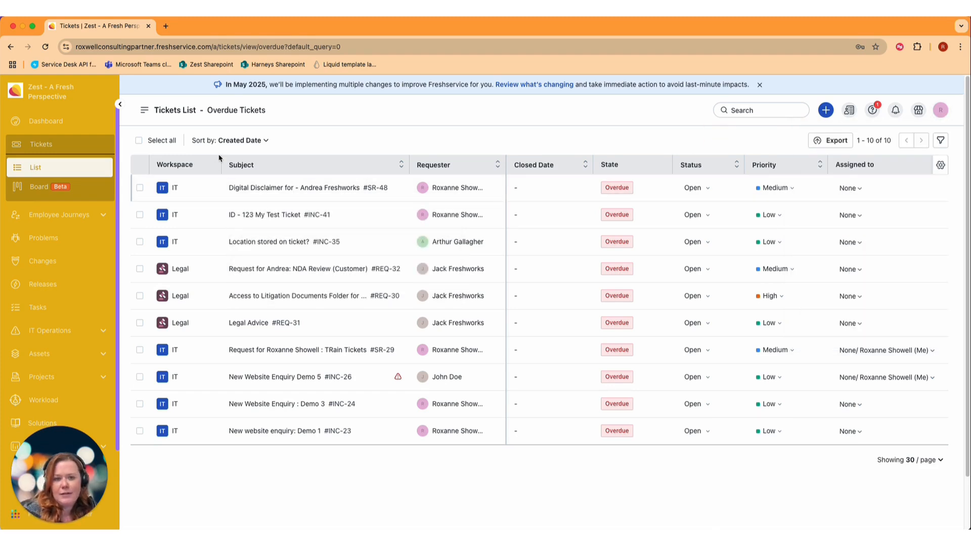
# Add Next 8 Hours to the Due by conditions of the ticket filter and apply it to the Overdue Tickets list
pyautogui.click(940, 140)
pyautogui.click(780, 338)
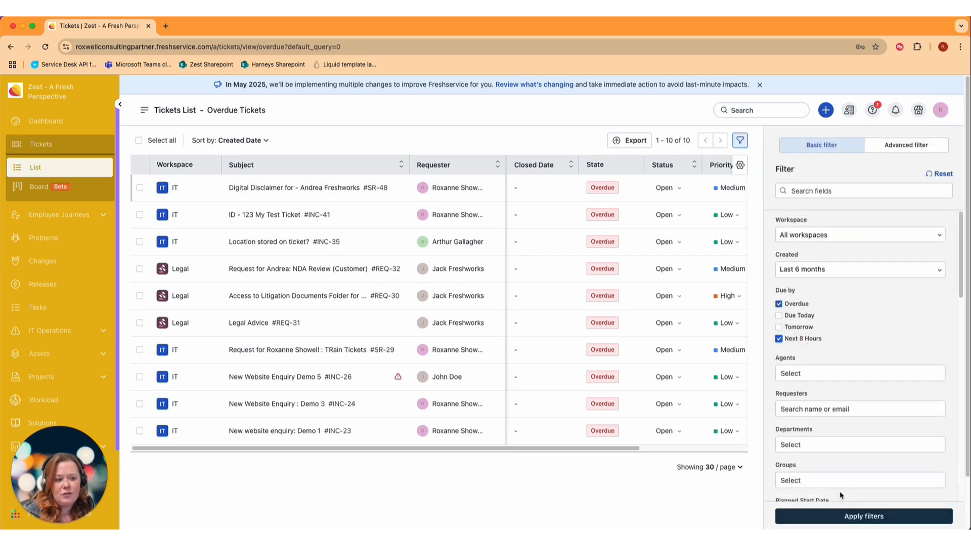
pyautogui.click(841, 516)
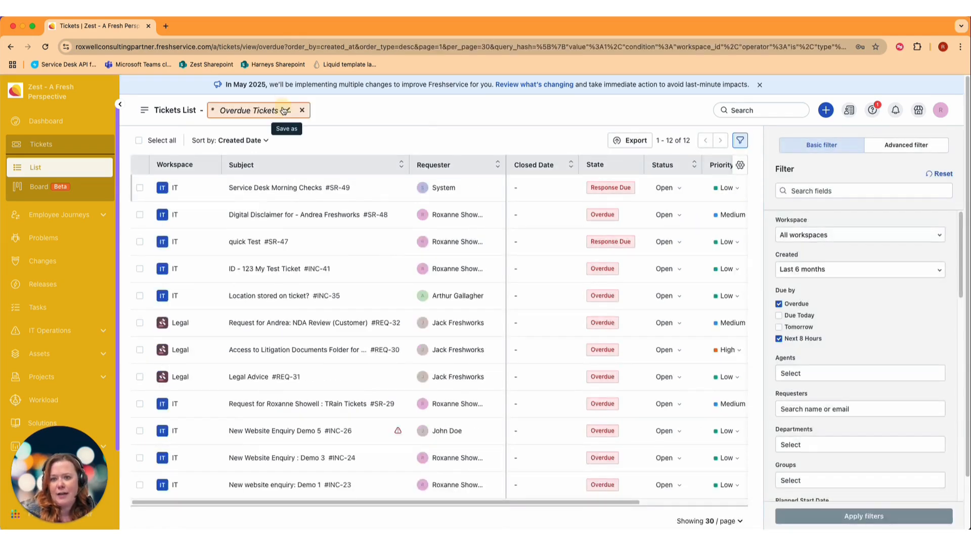
pyautogui.click(286, 110)
pyautogui.moveTo(414, 179); pyautogui.dragTo(360, 182)
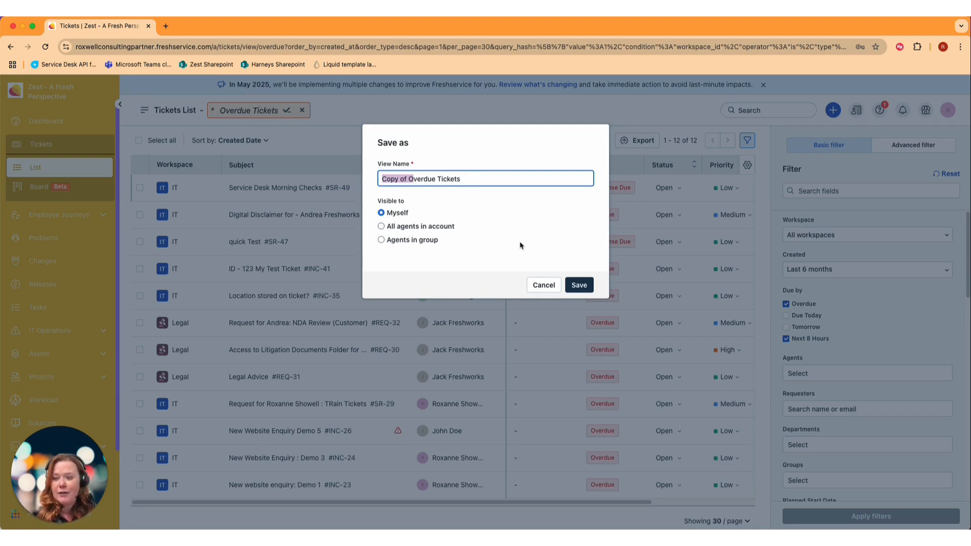
pyautogui.click(542, 285)
# Try choosing Walk-up as the source and Communication Setup as the category in the basic filter, and close it without applying
pyautogui.scroll(-3, 924, 375)
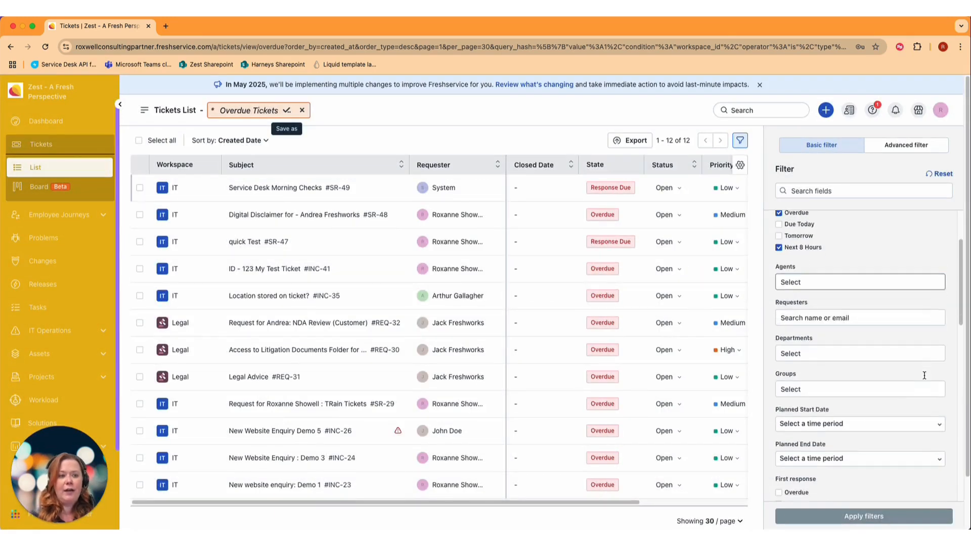
pyautogui.scroll(-10, 916, 373)
pyautogui.click(846, 407)
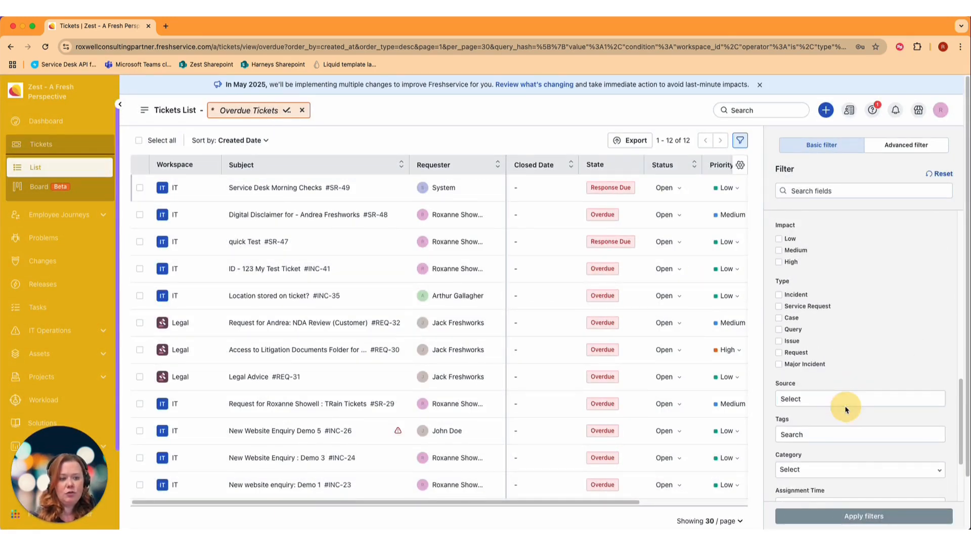
pyautogui.click(847, 437)
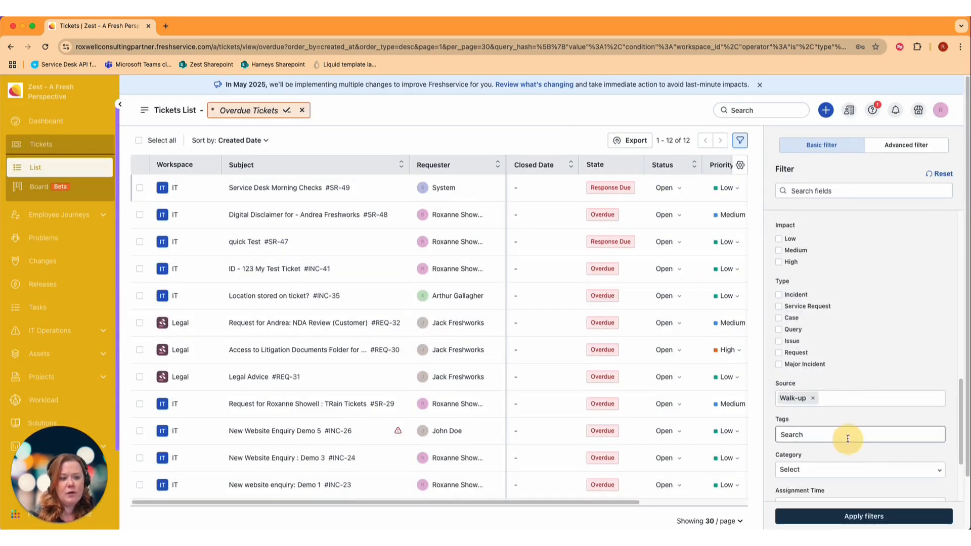
pyautogui.click(839, 470)
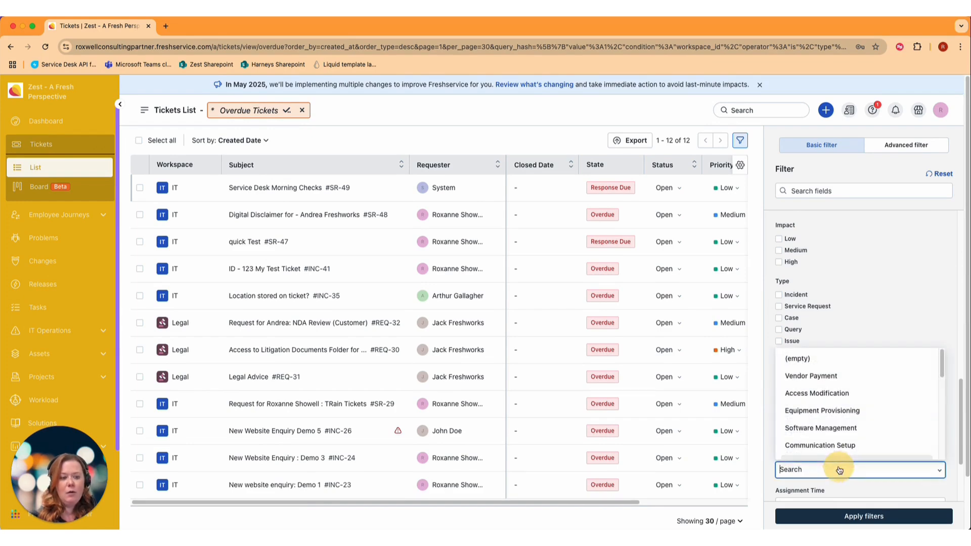
pyautogui.click(842, 440)
pyautogui.scroll(-3, 855, 436)
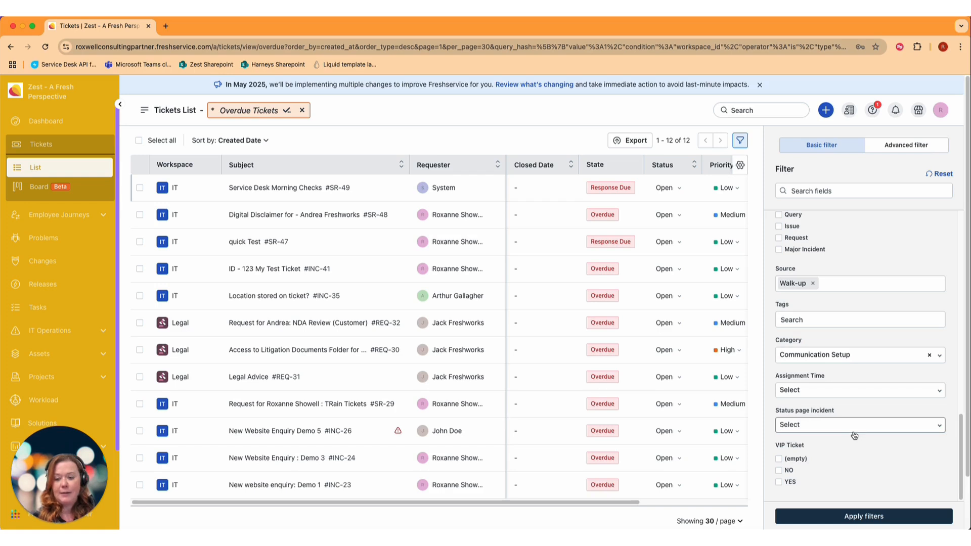
pyautogui.click(739, 140)
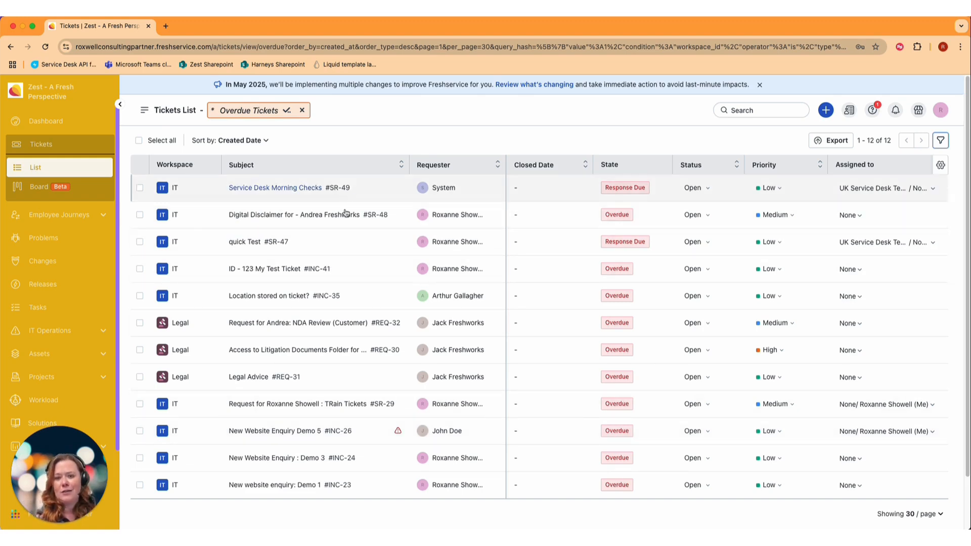
# Open the quick Test ticket to check its first response due date, and return to the ticket list
pyautogui.moveTo(358, 370)
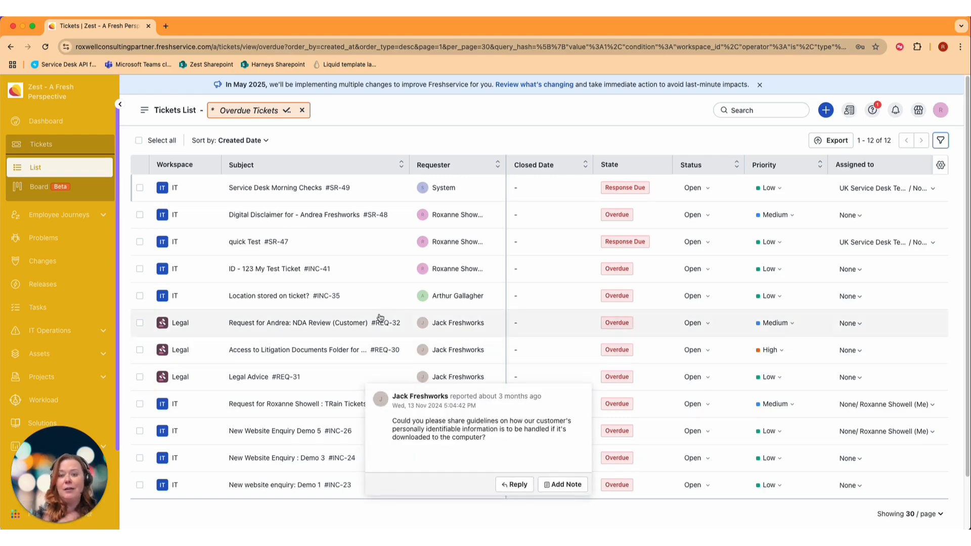
pyautogui.moveTo(381, 312)
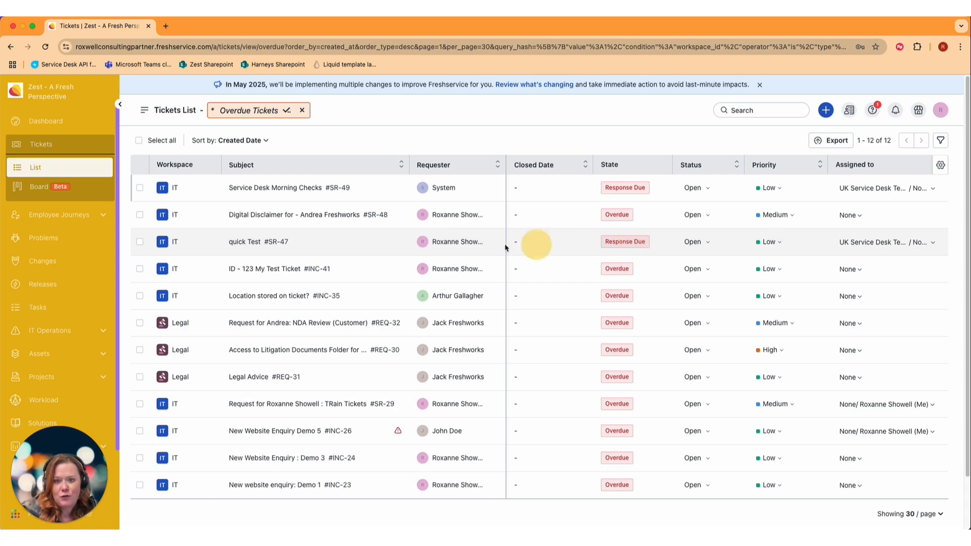
pyautogui.click(255, 244)
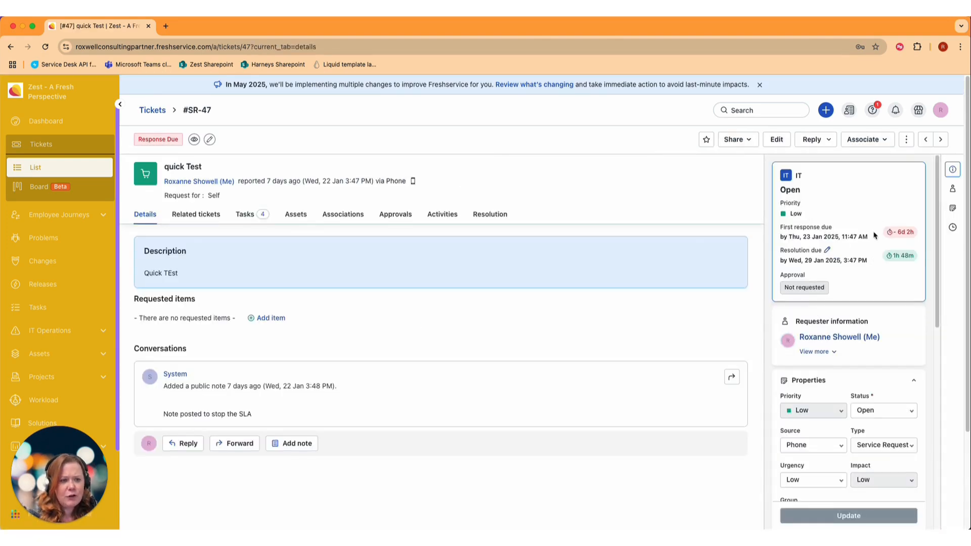
pyautogui.moveTo(870, 237); pyautogui.dragTo(807, 237)
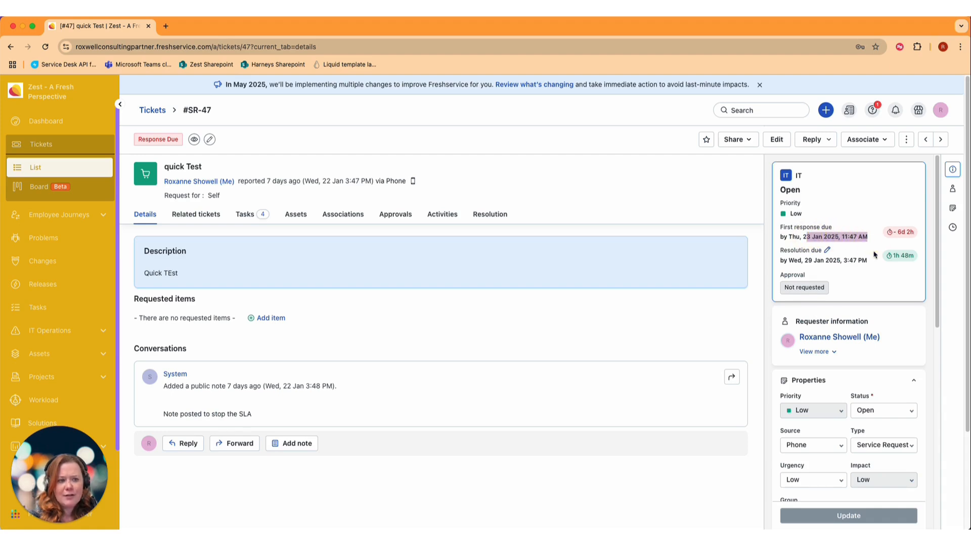
pyautogui.click(152, 110)
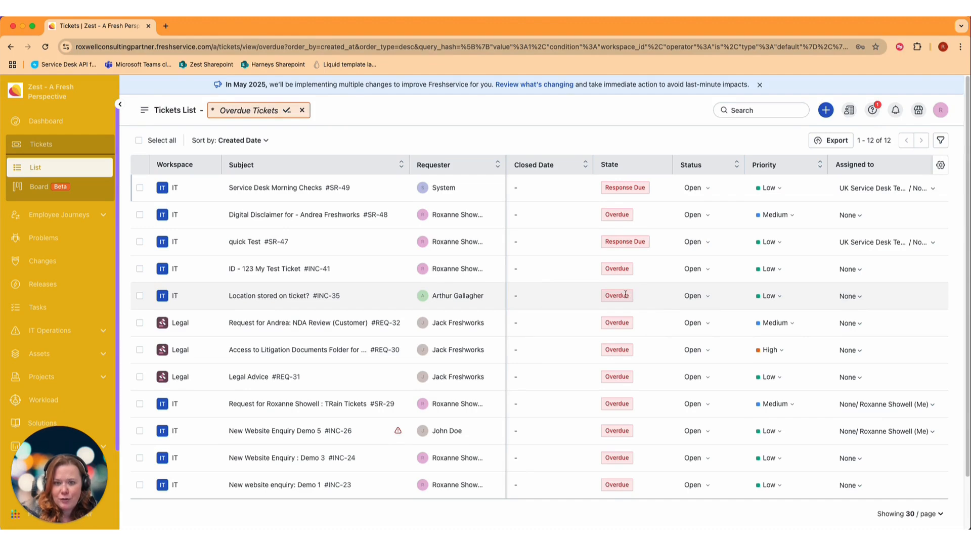
# Open the "Location stored on ticket?" incident to check its resolution due date, and return to the ticket list
pyautogui.click(263, 295)
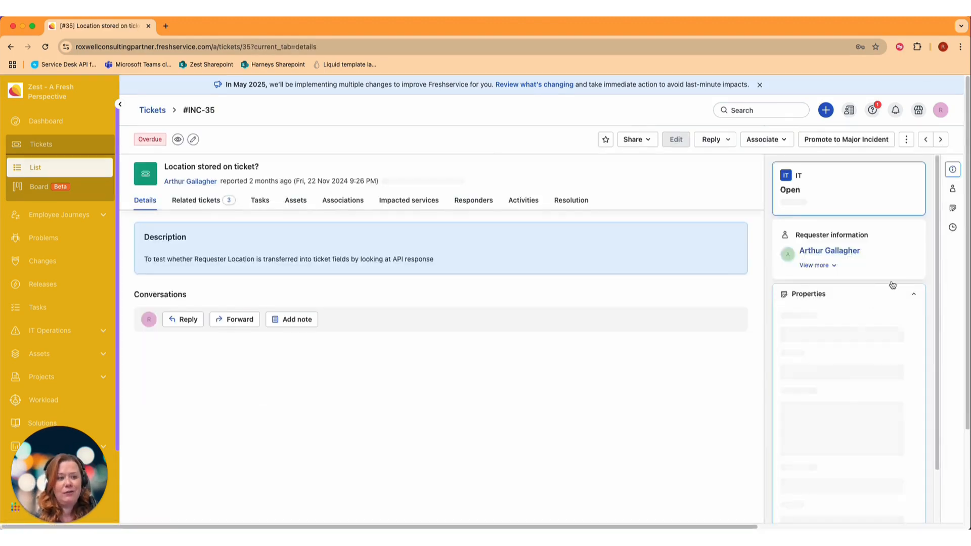
pyautogui.moveTo(891, 258); pyautogui.dragTo(843, 260)
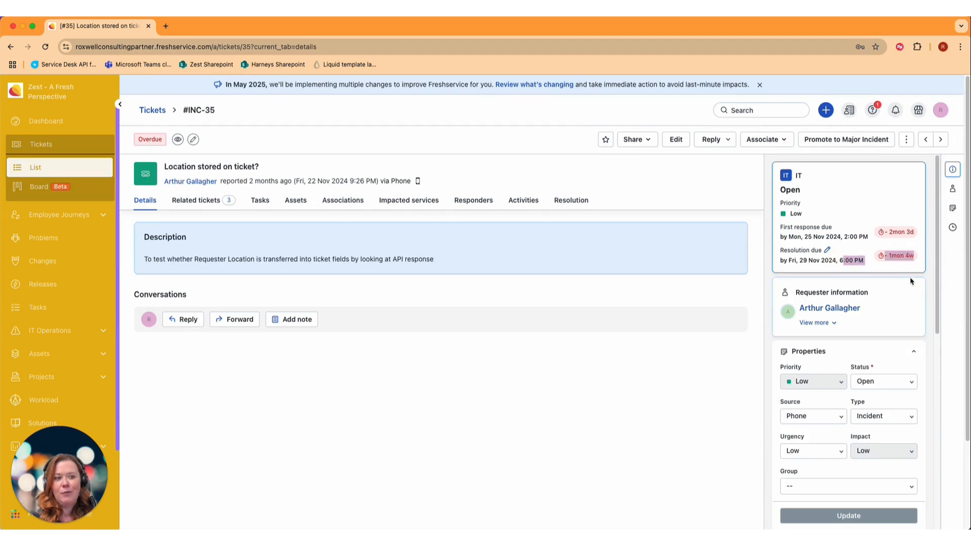
pyautogui.click(150, 110)
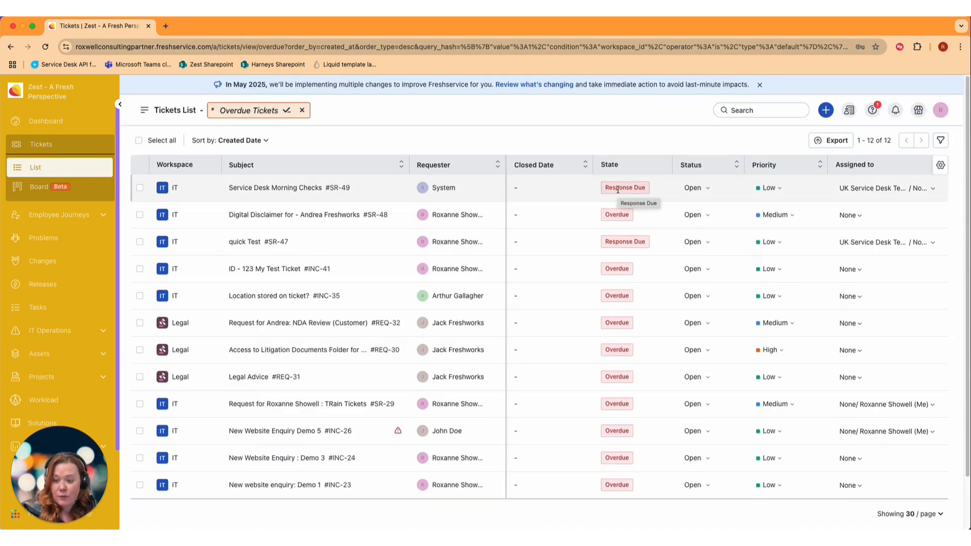
# Examine the status options offered in the ticket list for Service Desk Morning Checks
pyautogui.click(699, 193)
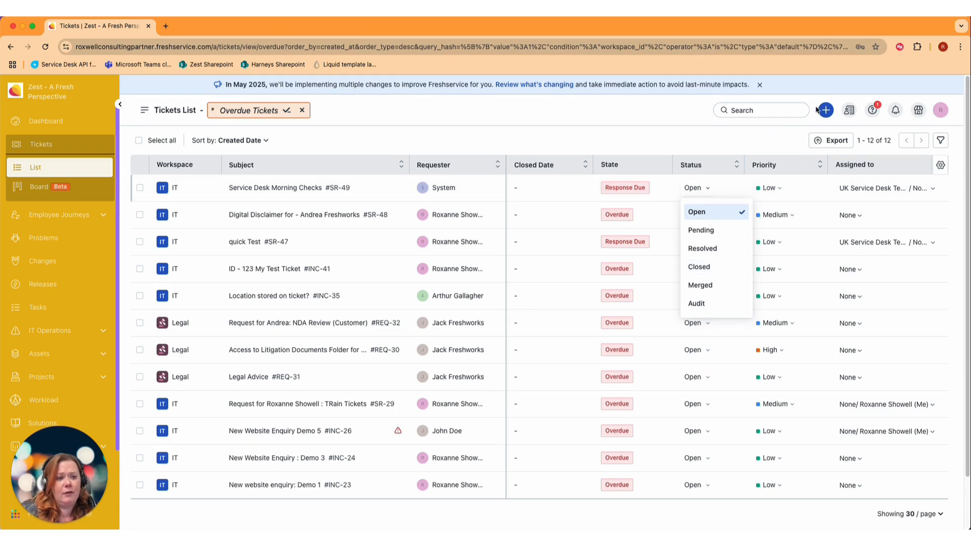
pyautogui.click(773, 142)
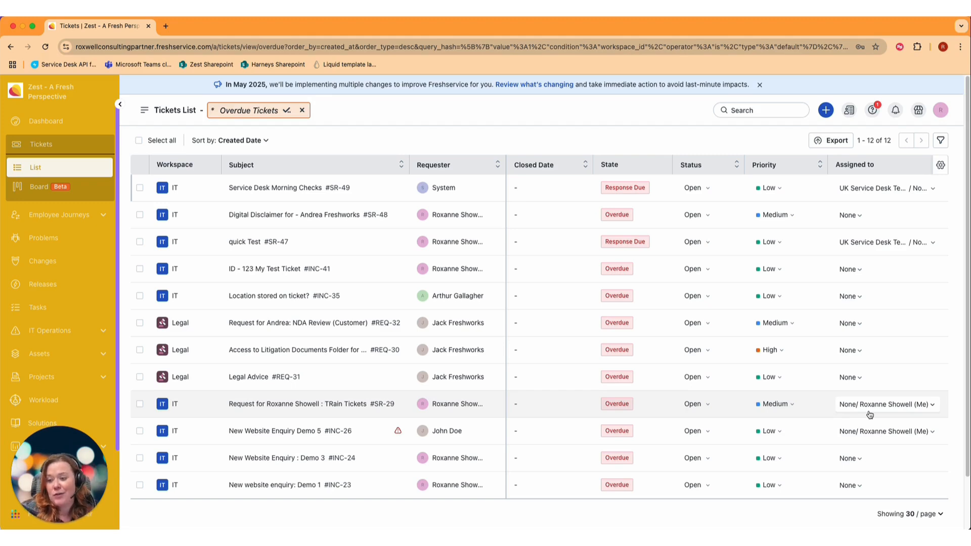
# Open the Service Desk Morning Checks ticket and collapse the main navigation sidebar
pyautogui.click(289, 194)
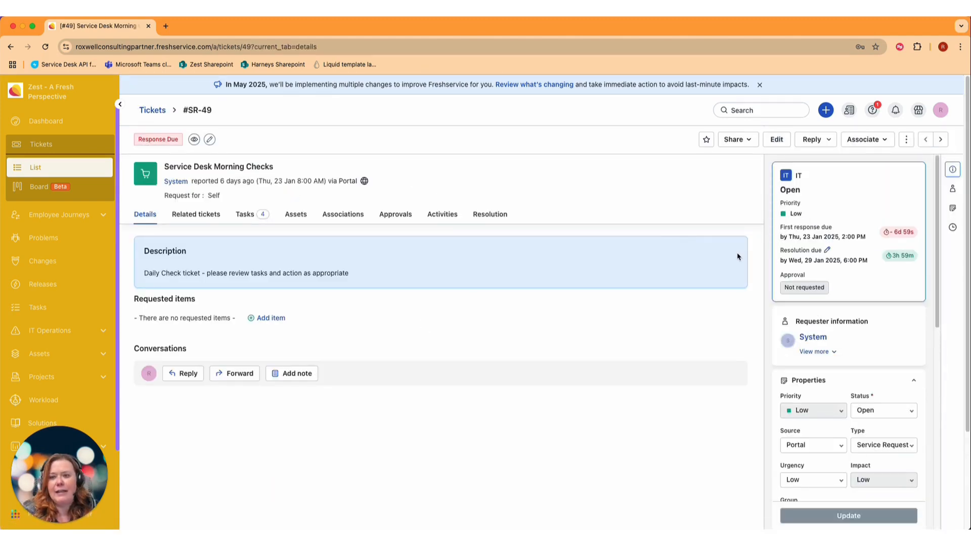
pyautogui.click(120, 104)
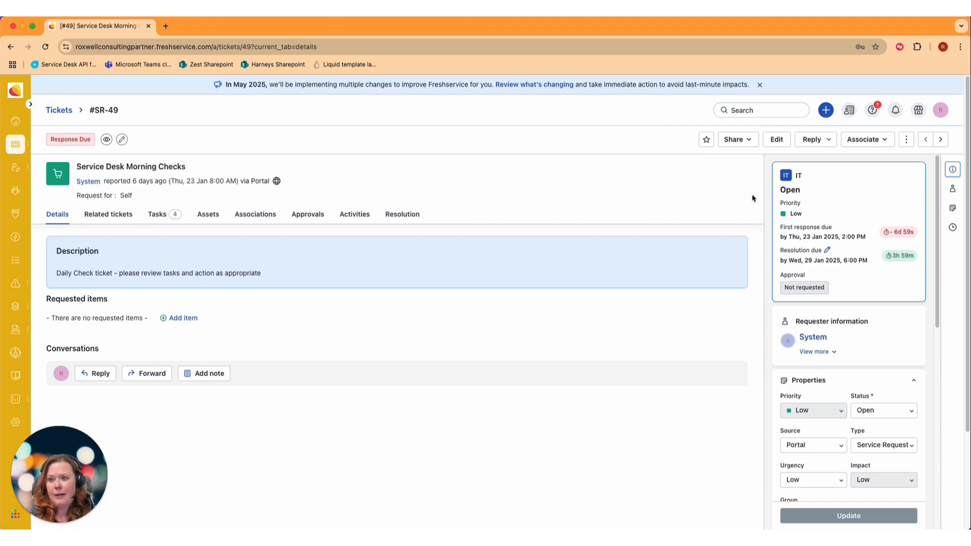
# Examine the ticket's number and type prefix, its subject and its description
pyautogui.moveTo(127, 112); pyautogui.dragTo(86, 116)
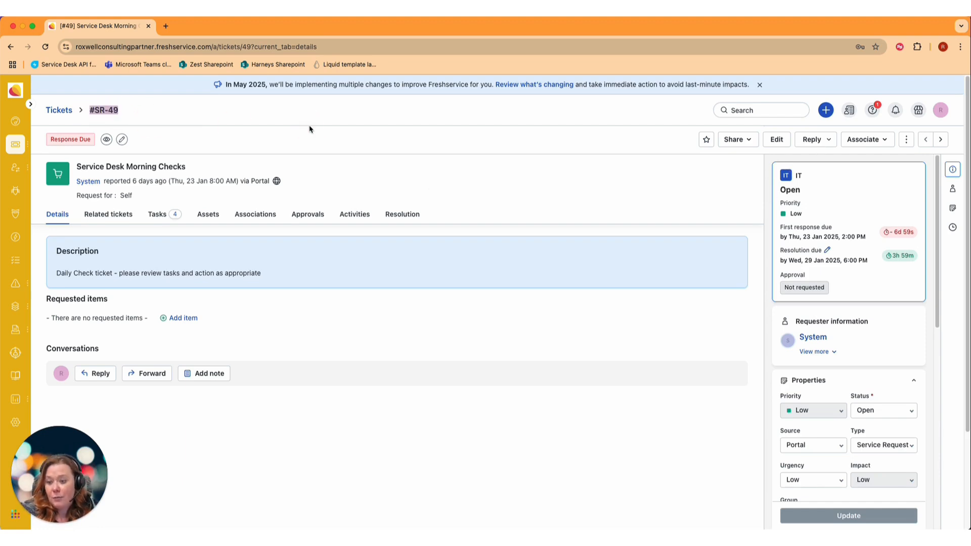
pyautogui.doubleClick(94, 110)
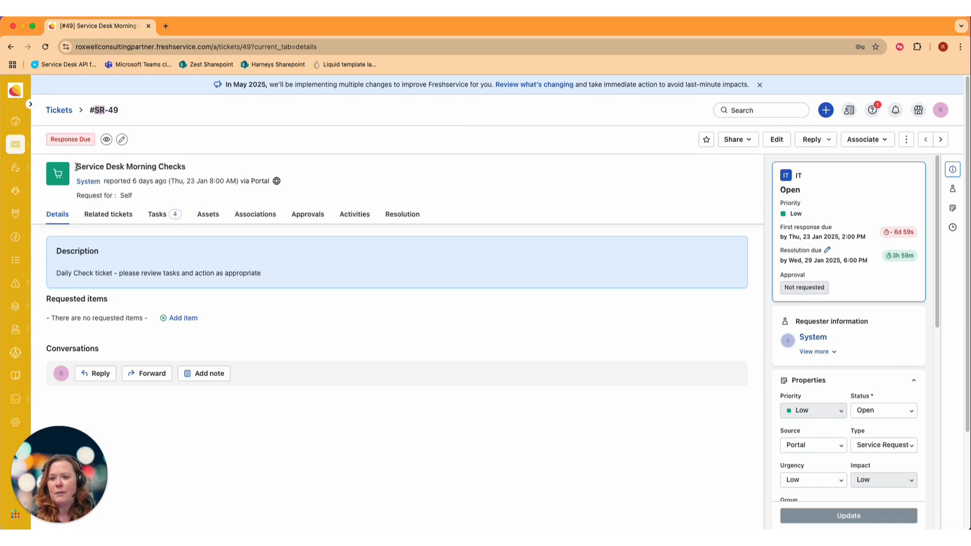
pyautogui.moveTo(76, 167); pyautogui.dragTo(191, 169)
pyautogui.moveTo(55, 273); pyautogui.dragTo(271, 278)
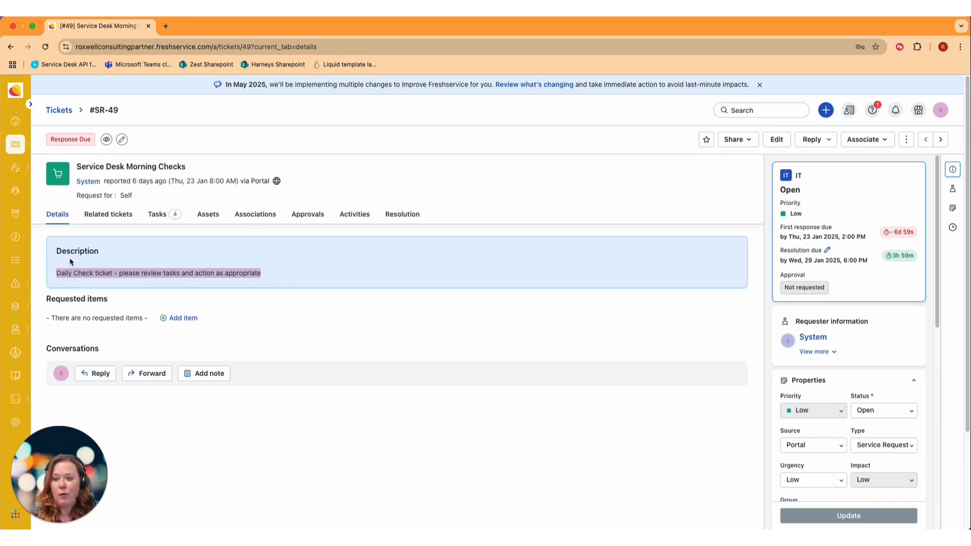
pyautogui.moveTo(76, 166); pyautogui.dragTo(187, 165)
# Open the ticket requester's profile in a new browser tab, review it, and return to the ticket
pyautogui.moveTo(103, 181); pyautogui.dragTo(79, 181)
pyautogui.rightClick(84, 180)
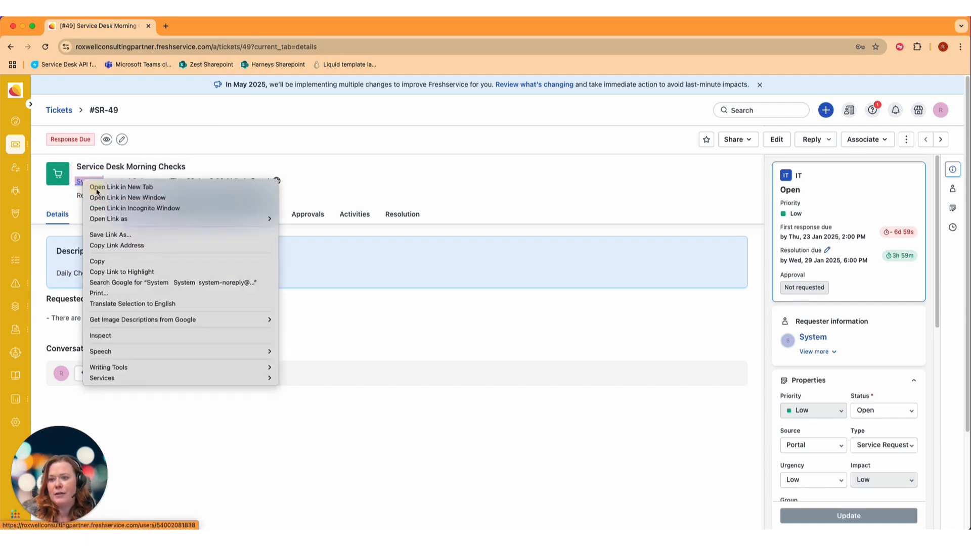
pyautogui.click(97, 188)
pyautogui.click(180, 28)
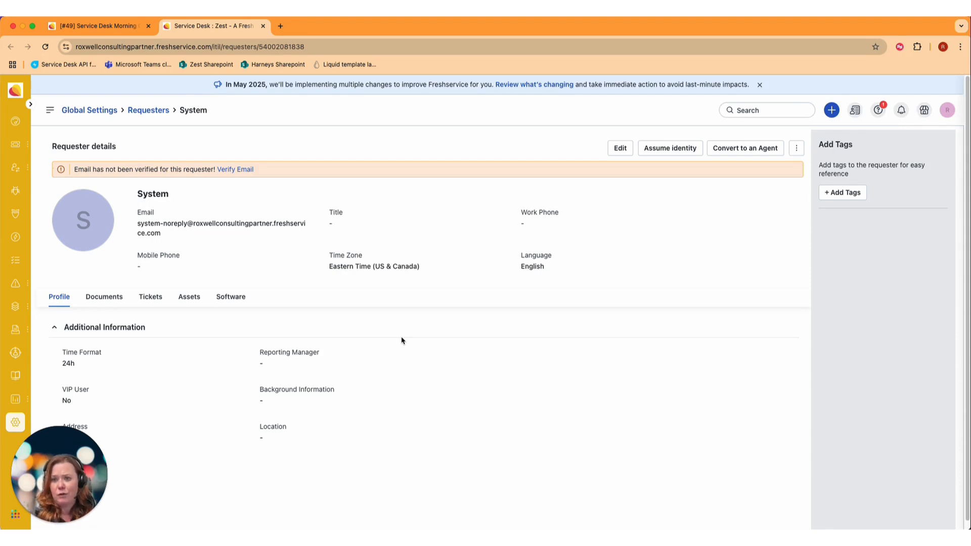
pyautogui.click(128, 26)
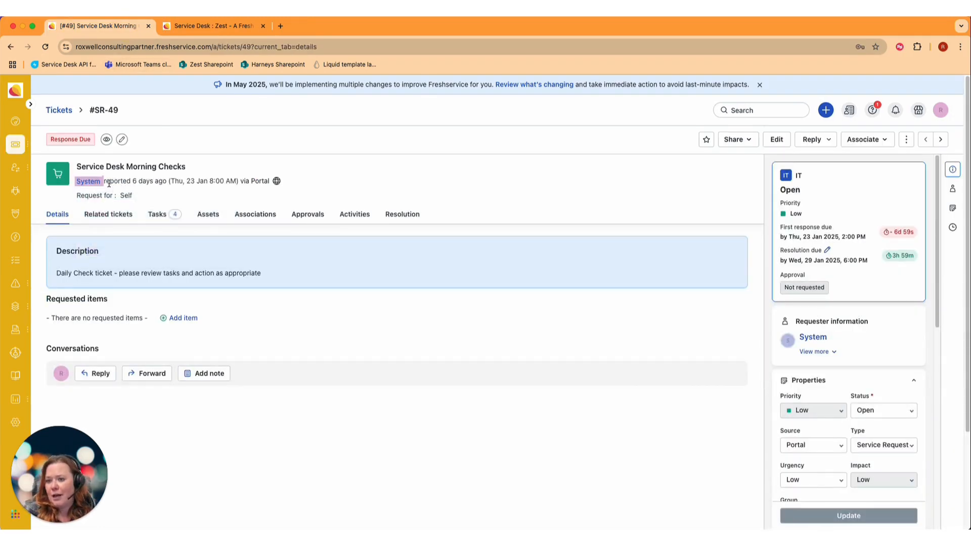
# Examine the ticket's reported time and source, and its workspace, status and first response due date
pyautogui.moveTo(109, 184); pyautogui.dragTo(205, 183)
pyautogui.doubleClick(254, 184)
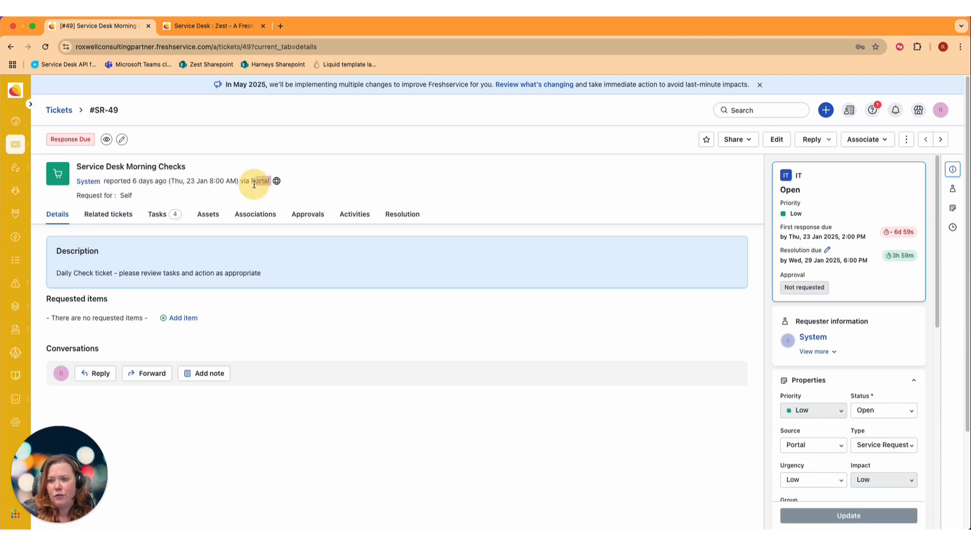
pyautogui.click(147, 195)
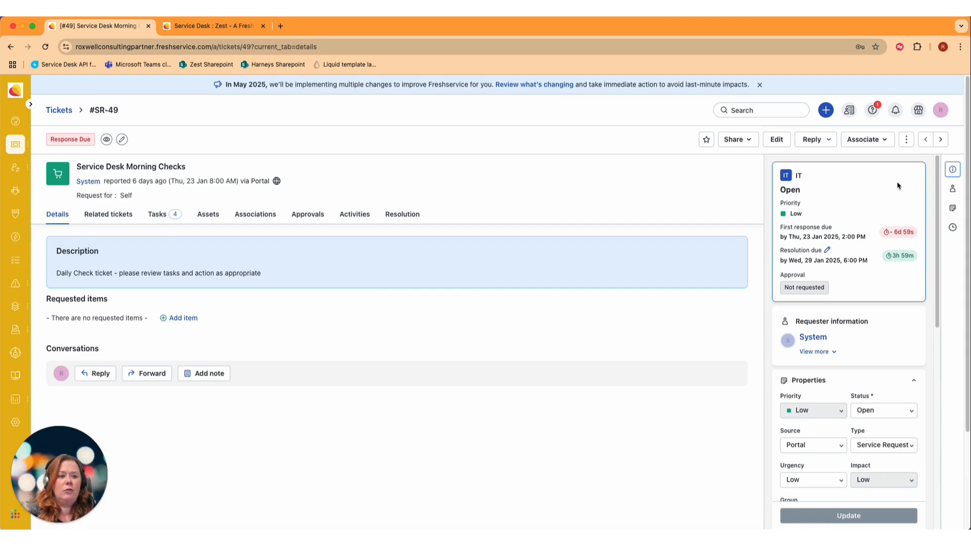
pyautogui.moveTo(818, 180); pyautogui.dragTo(772, 179)
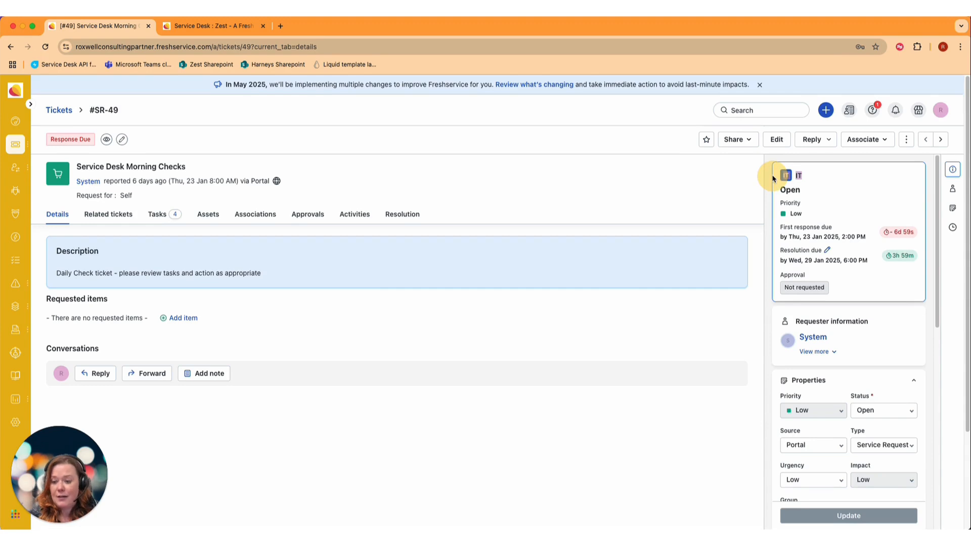
pyautogui.moveTo(832, 191); pyautogui.dragTo(779, 190)
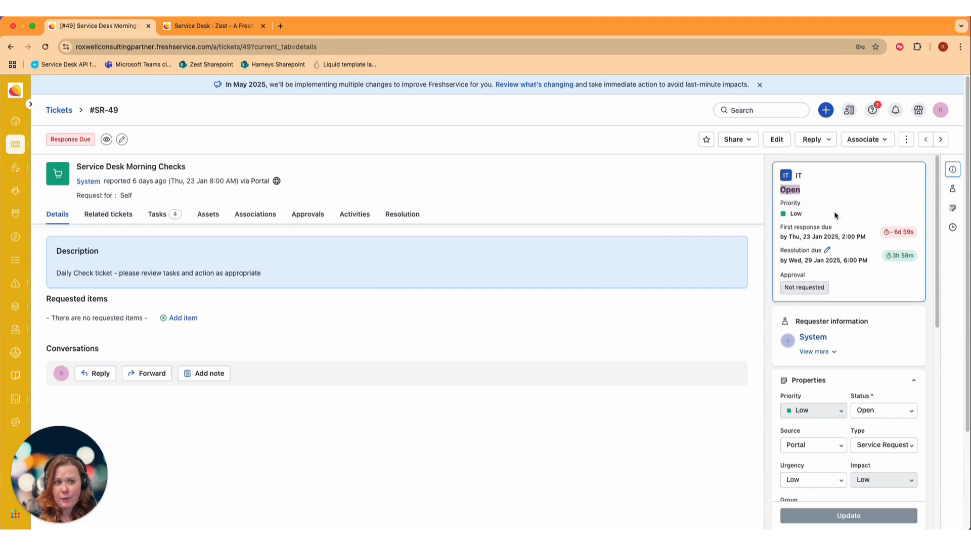
pyautogui.moveTo(923, 237); pyautogui.dragTo(823, 233)
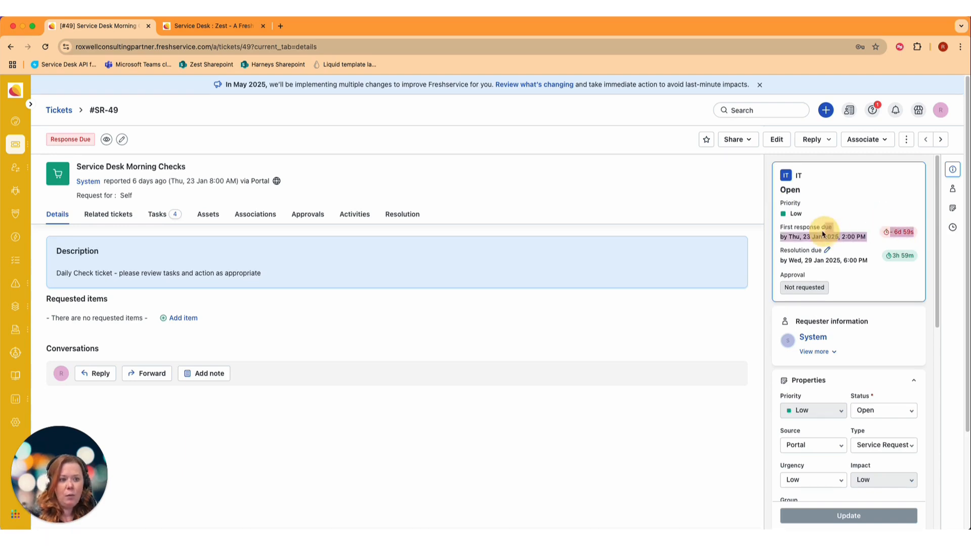
# Examine the ticket's resolution due date and the time remaining until it
pyautogui.click(897, 268)
pyautogui.moveTo(916, 263); pyautogui.dragTo(767, 263)
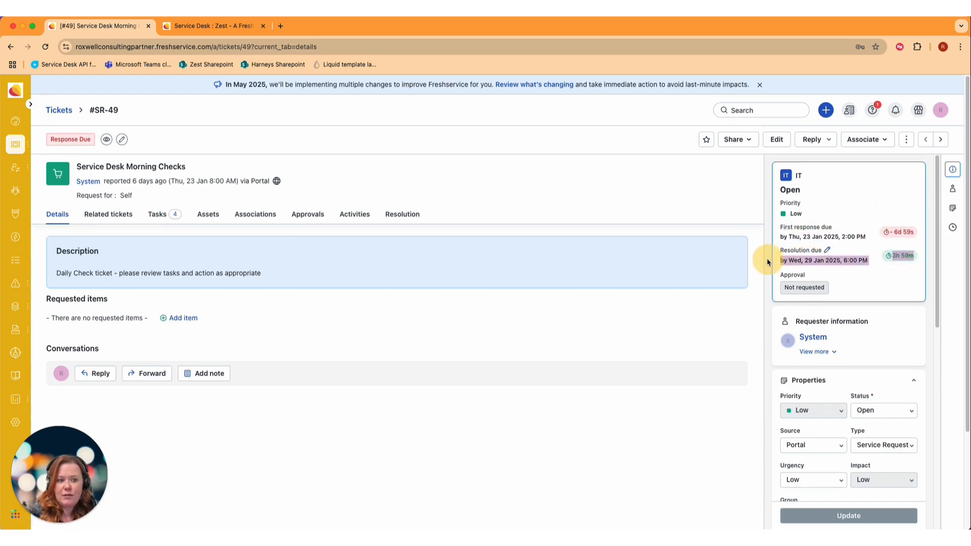
pyautogui.click(871, 284)
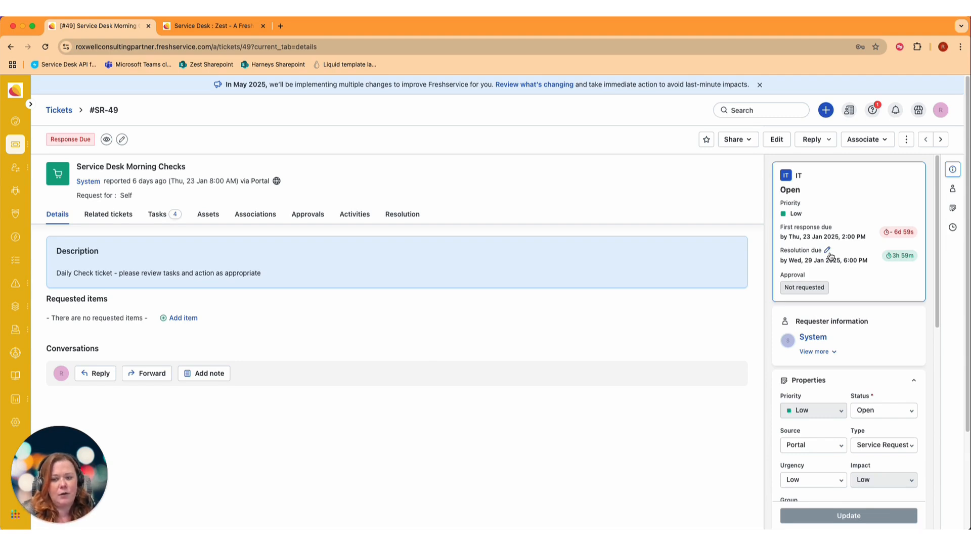
# Expand the ticket's requester information and review the contact details and recent tickets link
pyautogui.scroll(-2, 901, 360)
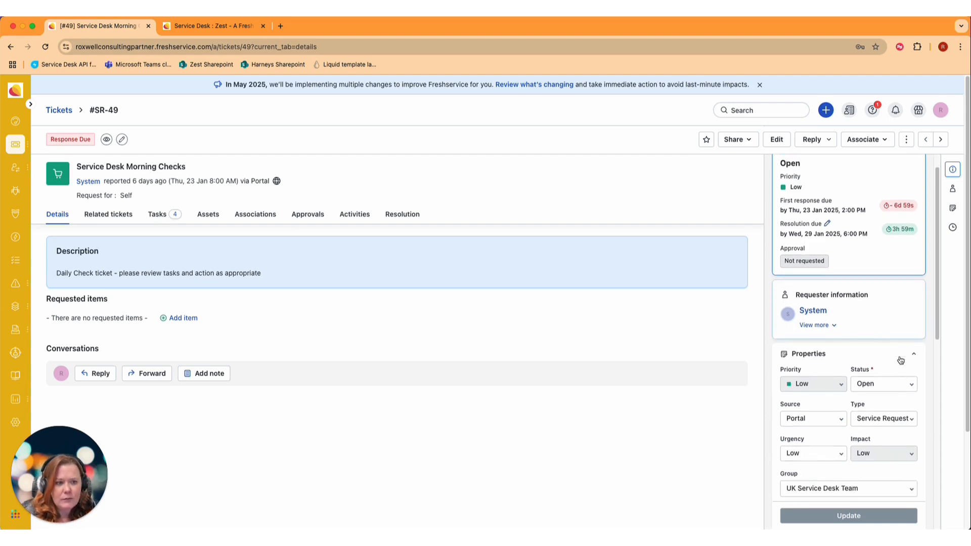
pyautogui.click(832, 325)
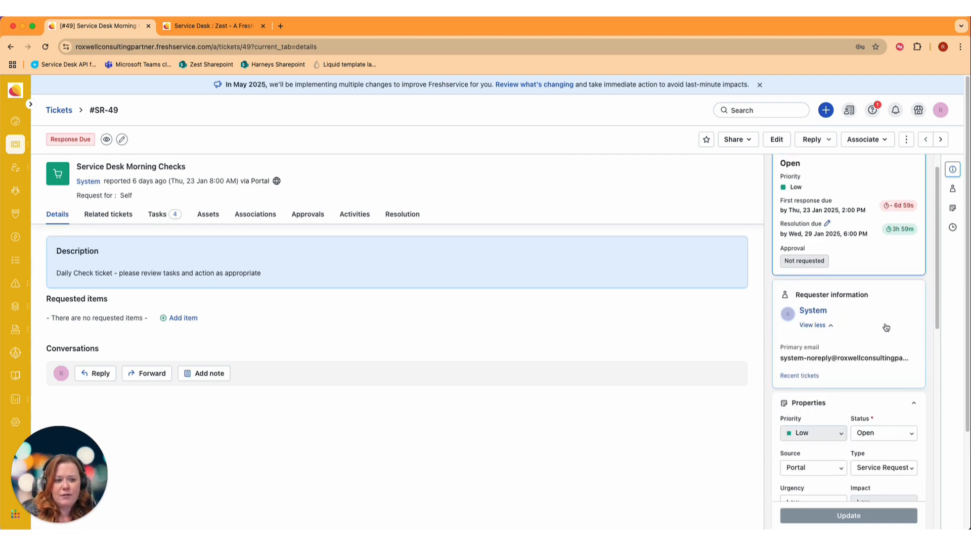
pyautogui.scroll(-1, 886, 327)
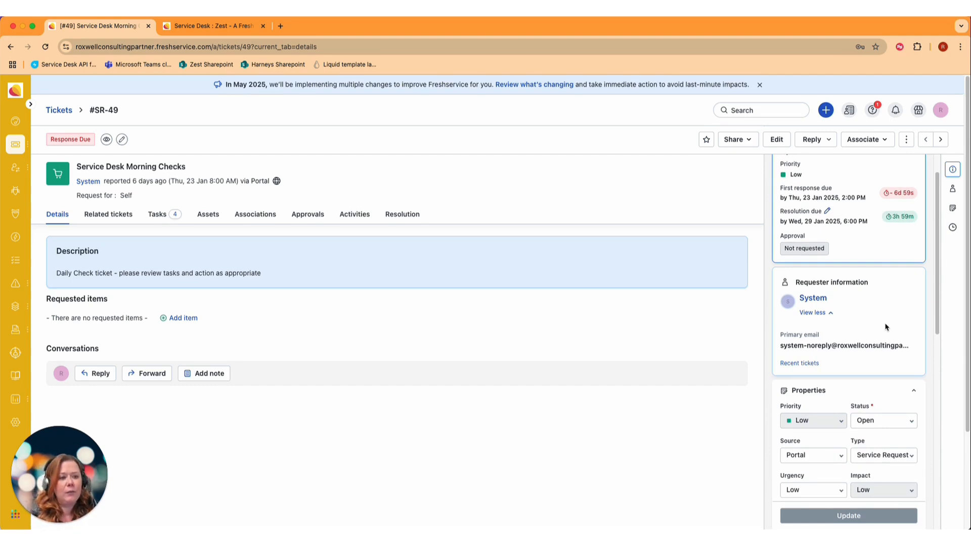
pyautogui.scroll(-1, 886, 327)
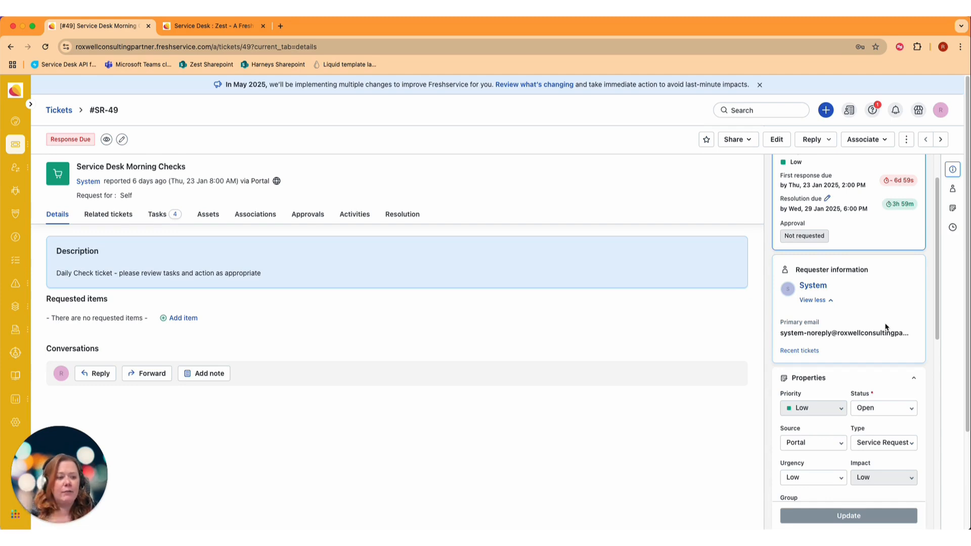
pyautogui.scroll(-1, 885, 327)
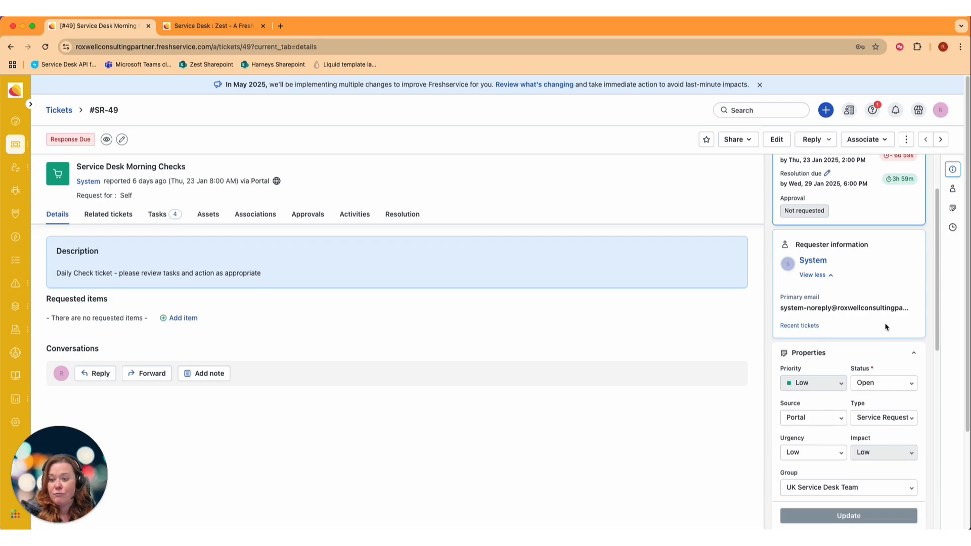
# Review the available status options in the ticket's properties without changing the status
pyautogui.scroll(-6, 885, 326)
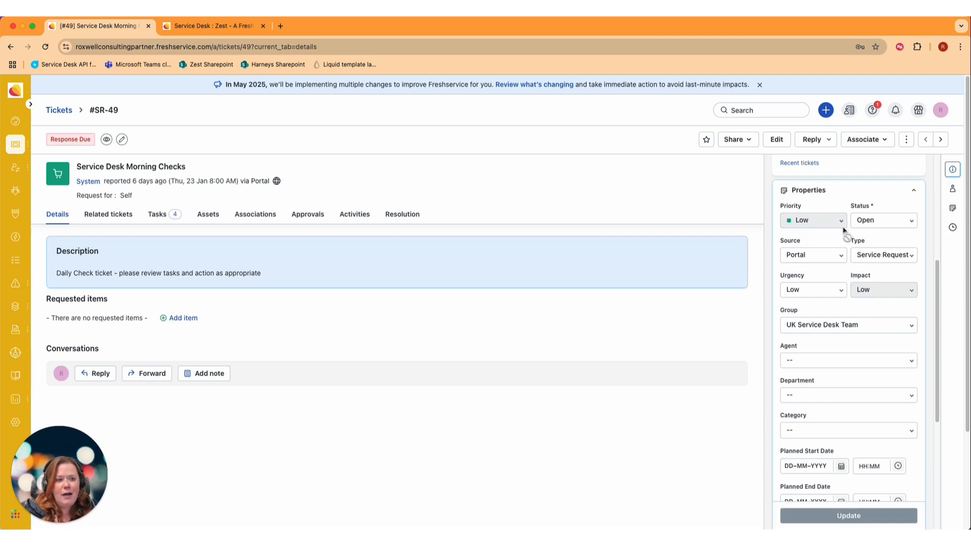
pyautogui.click(899, 226)
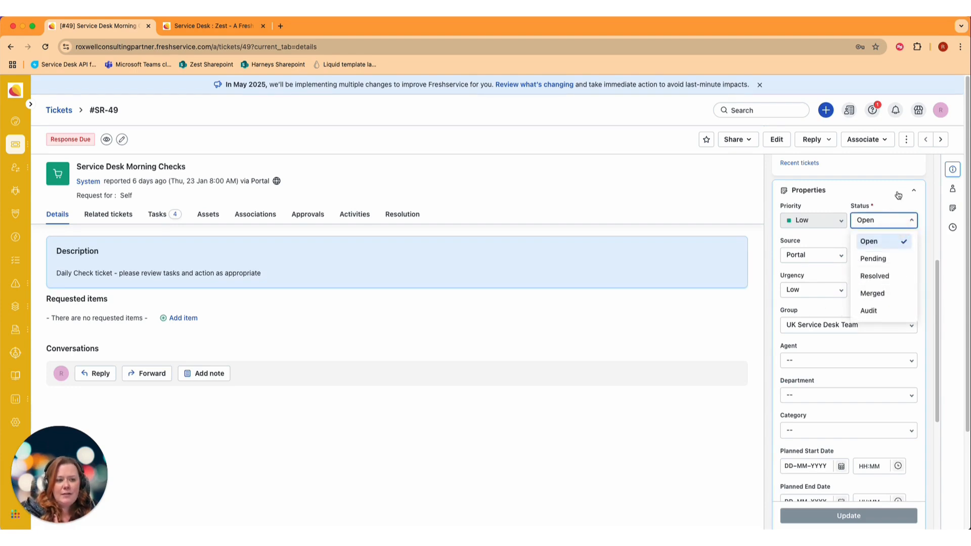
pyautogui.click(898, 195)
pyautogui.click(849, 191)
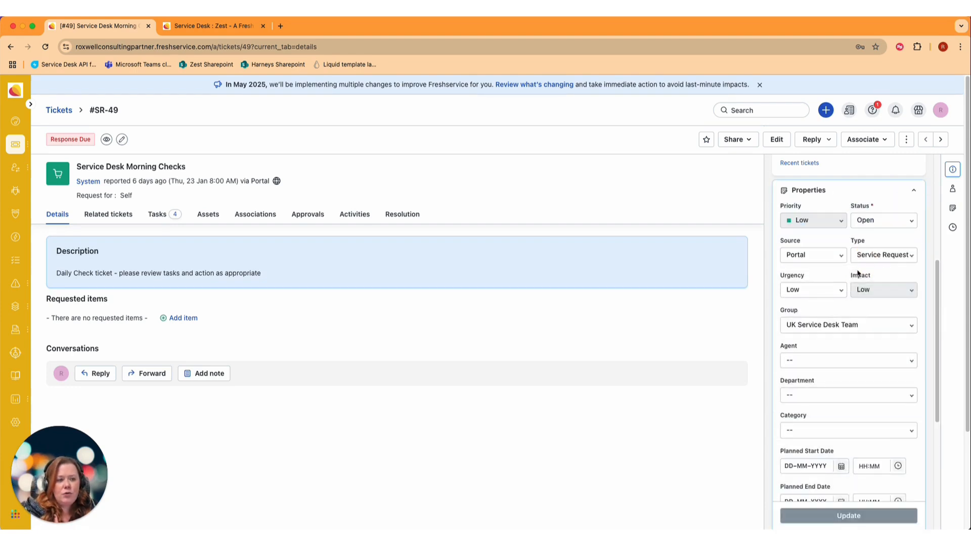
# Change the ticket type to Incident, save the update, and check the ticket number's prefix
pyautogui.click(902, 262)
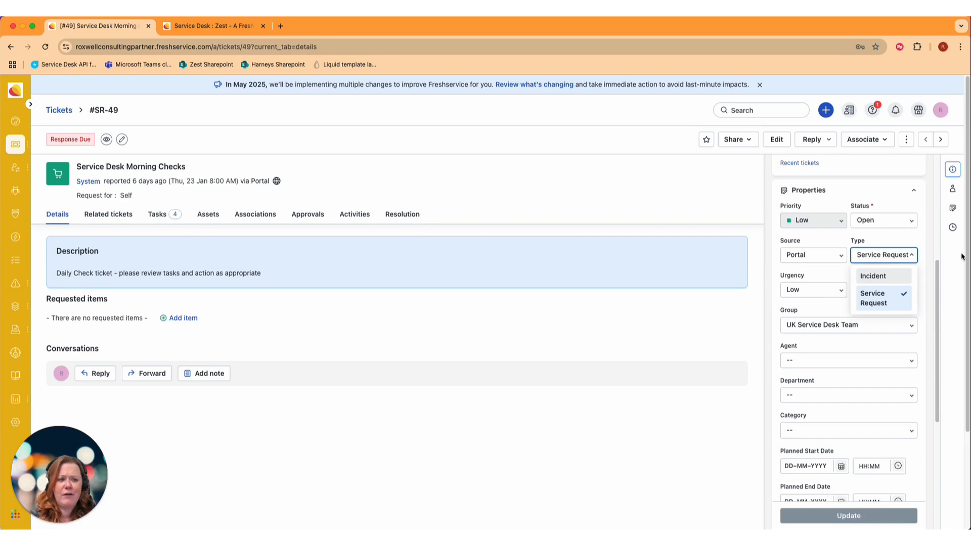
pyautogui.click(885, 277)
pyautogui.click(853, 517)
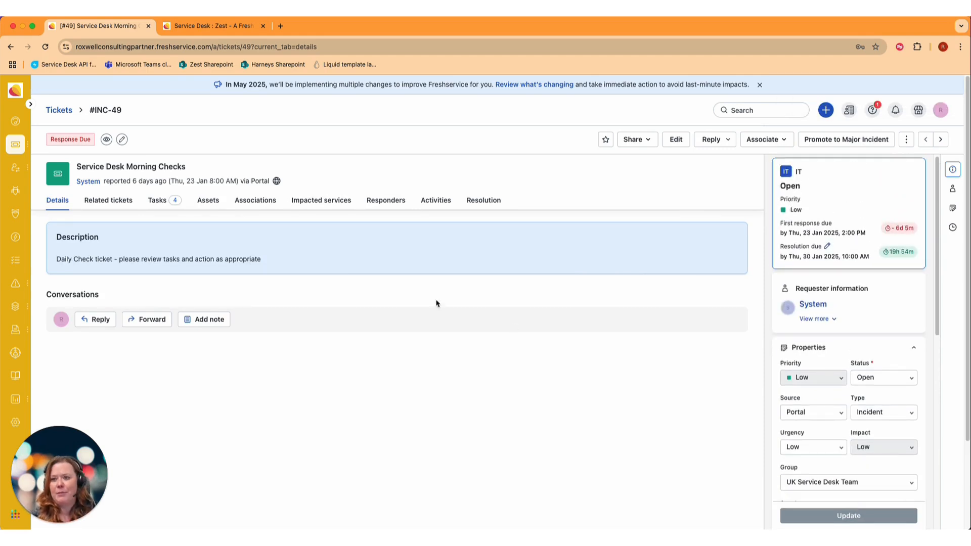
pyautogui.doubleClick(101, 111)
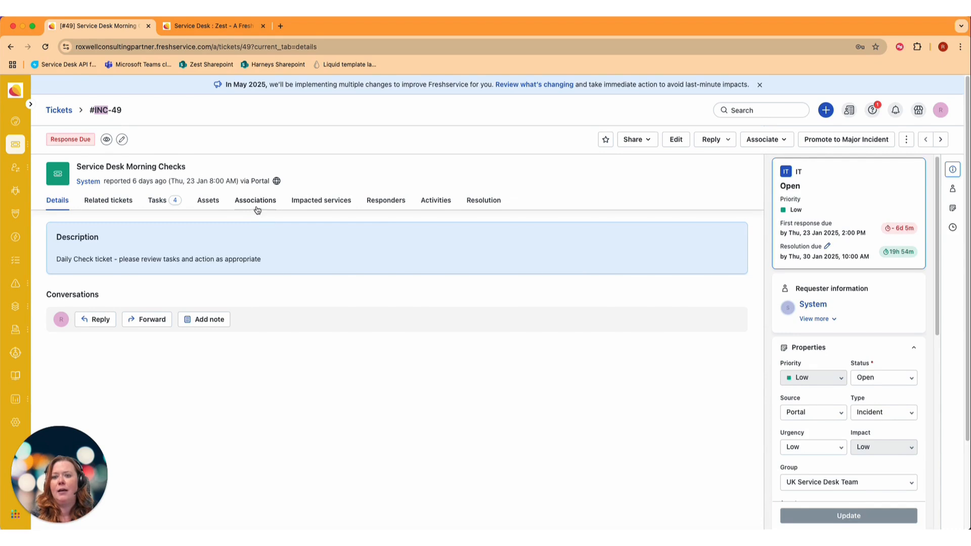
pyautogui.click(353, 213)
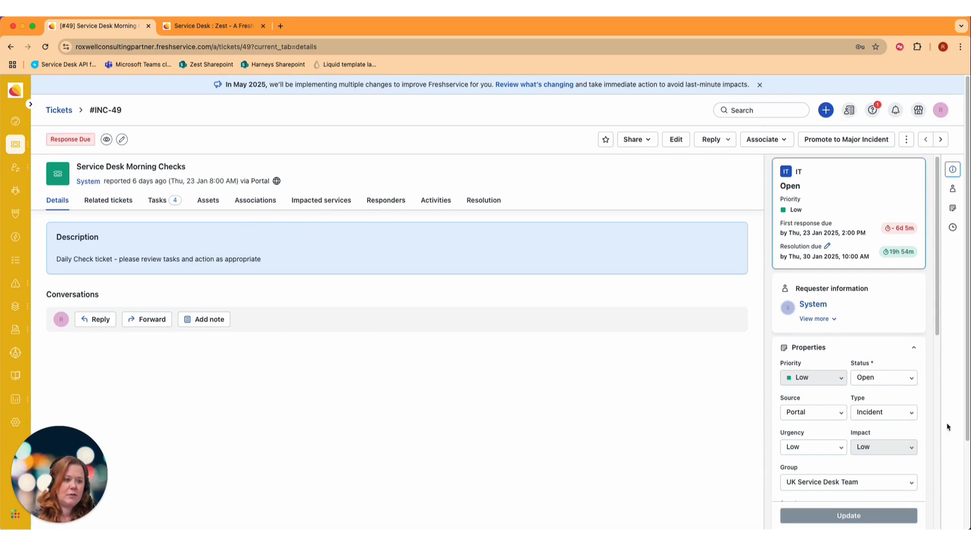
# Change the ticket type back to Service Request and save the update
pyautogui.click(885, 412)
pyautogui.click(873, 386)
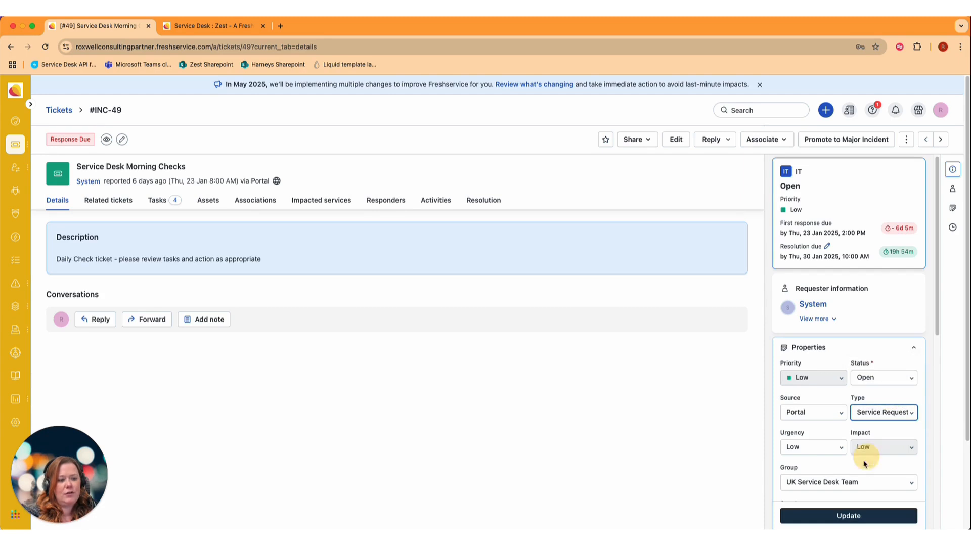
pyautogui.click(849, 514)
# Check the ticket's Agent field and set its department to Development
pyautogui.scroll(-5, 845, 404)
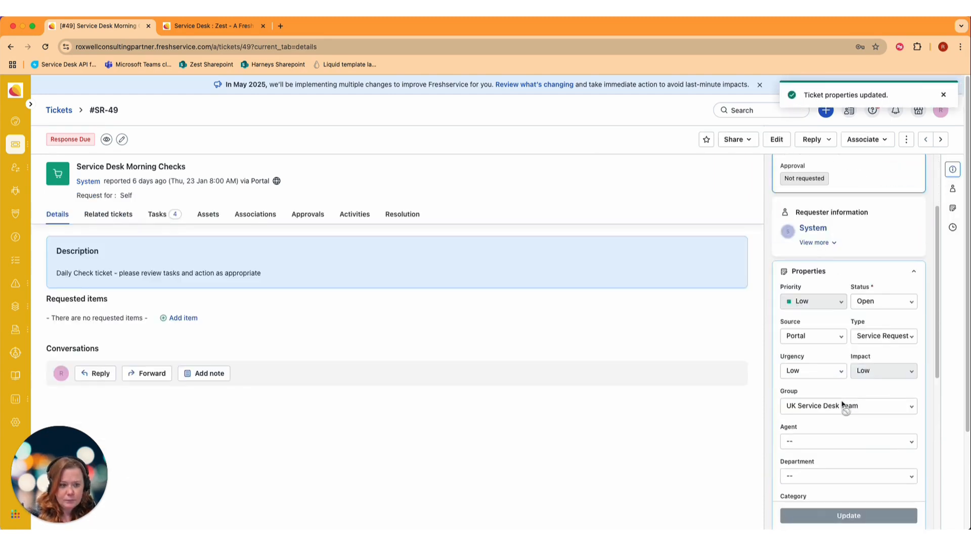
pyautogui.scroll(-1, 844, 400)
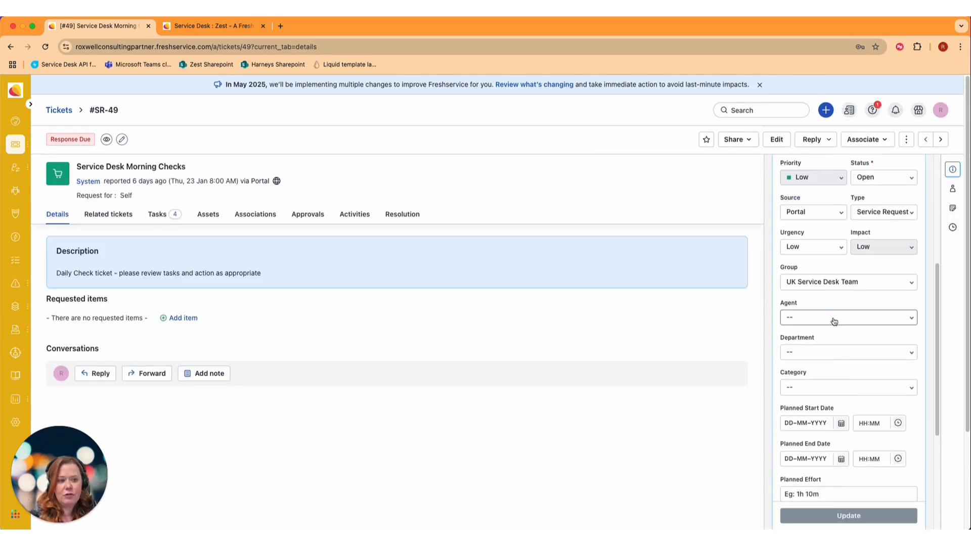
pyautogui.click(834, 317)
pyautogui.click(833, 333)
pyautogui.click(833, 352)
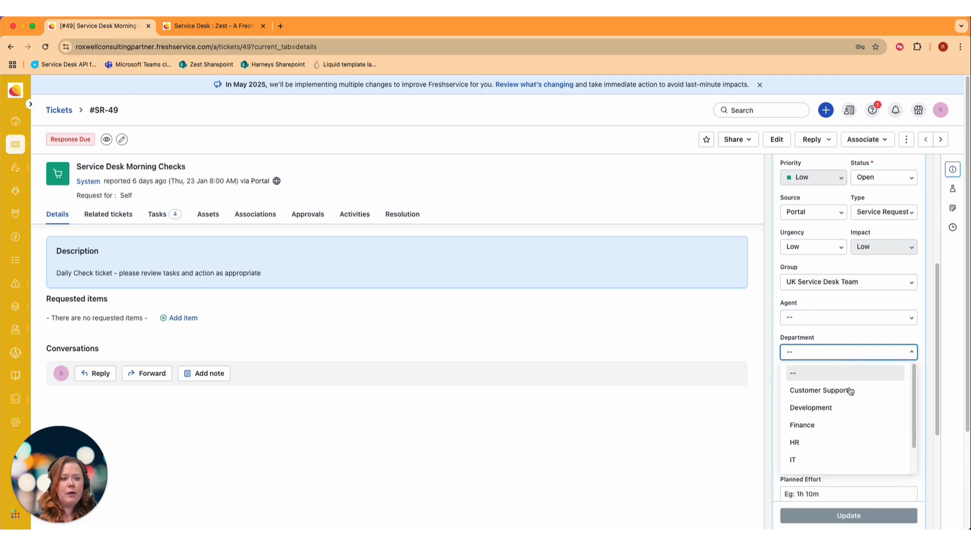
pyautogui.click(868, 411)
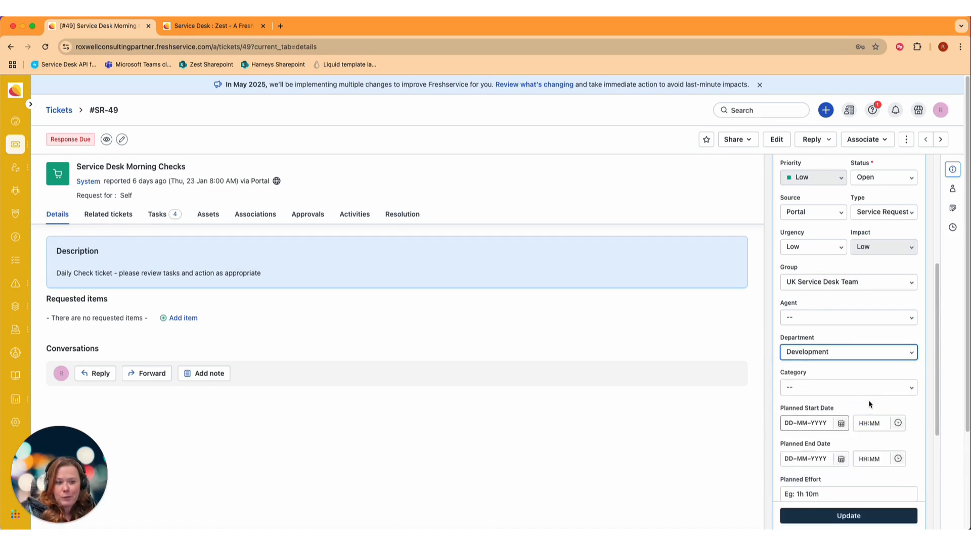
# Set the ticket's category to Lost / Stolen Items
pyautogui.click(871, 388)
pyautogui.scroll(-10, 872, 435)
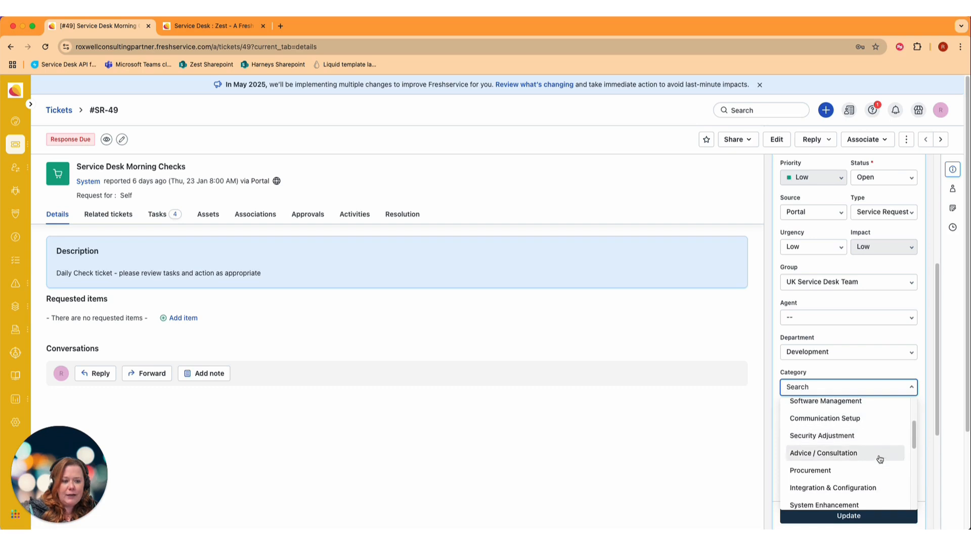
pyautogui.click(874, 447)
# Set the ticket's user location to US
pyautogui.scroll(-3, 861, 392)
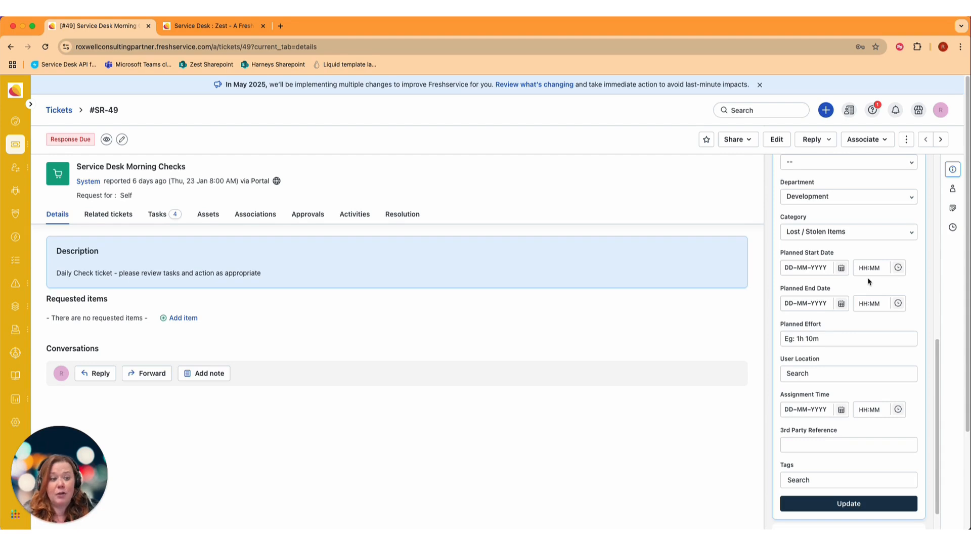
pyautogui.click(885, 375)
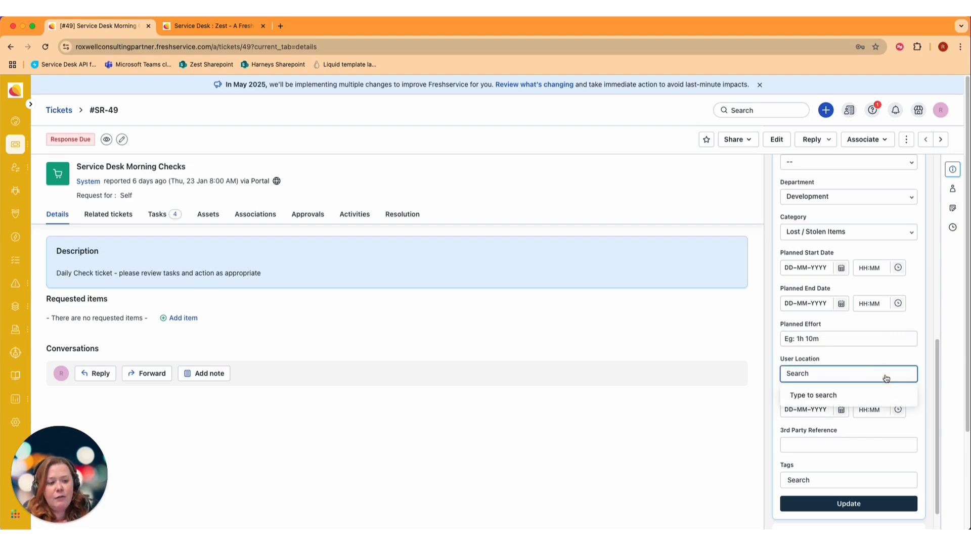
pyautogui.click(882, 430)
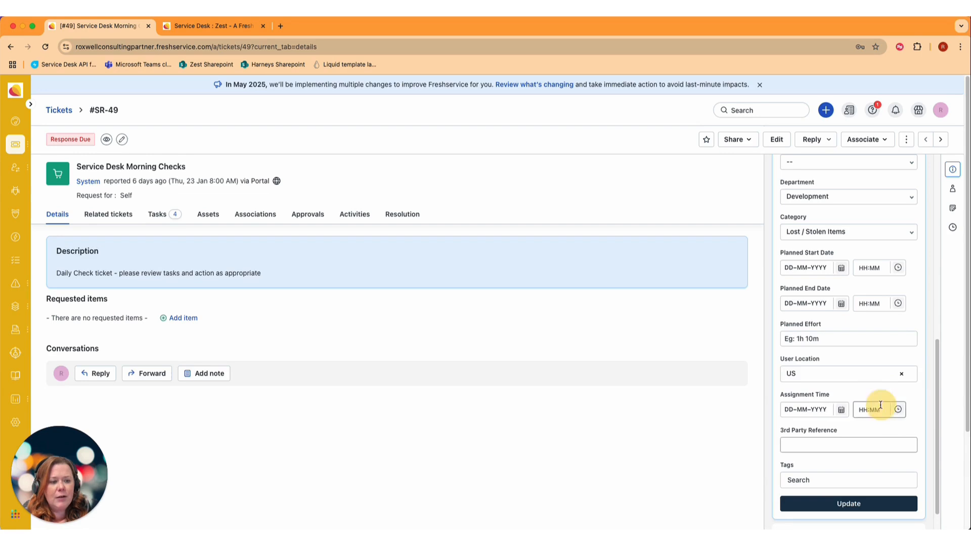
# Examine the ticket's remaining properties, including assignment time, 3rd party reference, tags and time entries
pyautogui.scroll(-1, 862, 390)
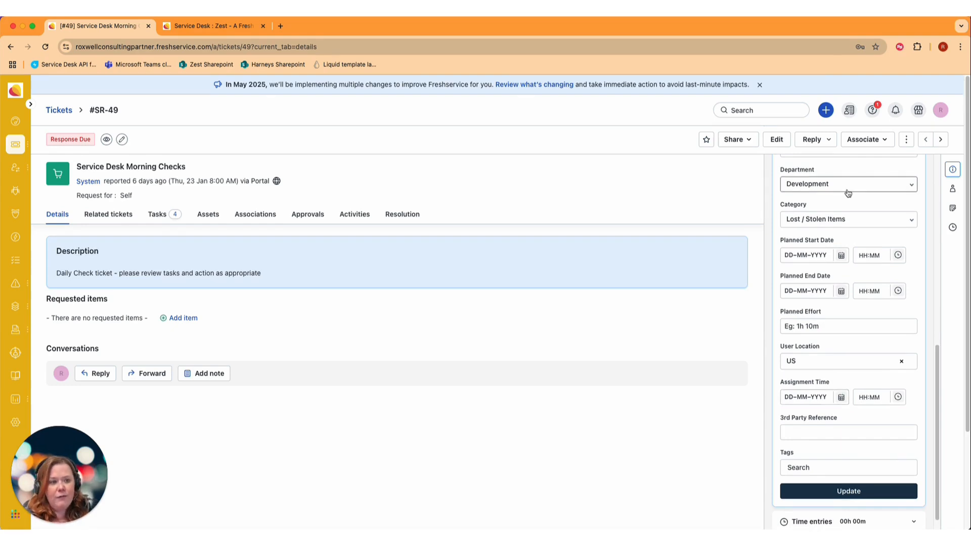
pyautogui.scroll(5, 852, 200)
pyautogui.scroll(-5, 860, 212)
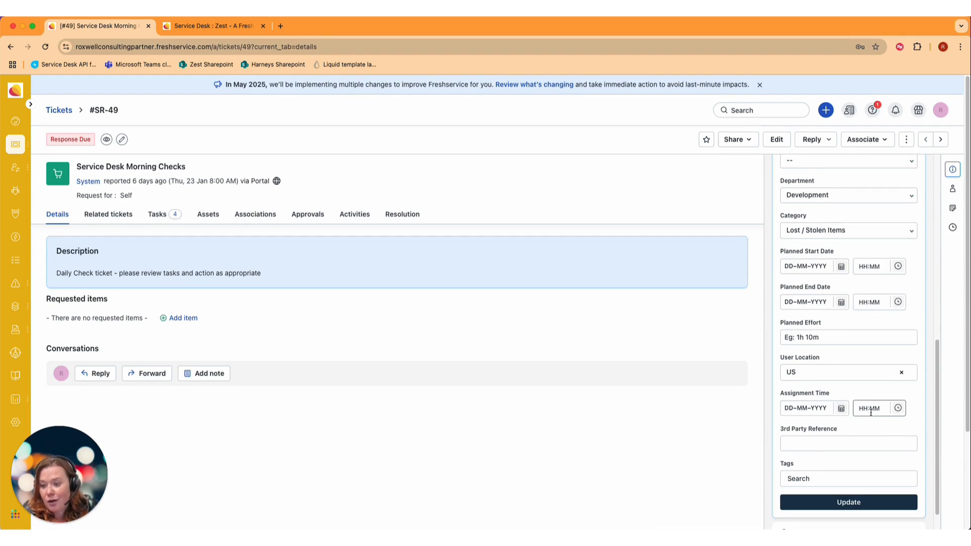
pyautogui.scroll(-2, 871, 413)
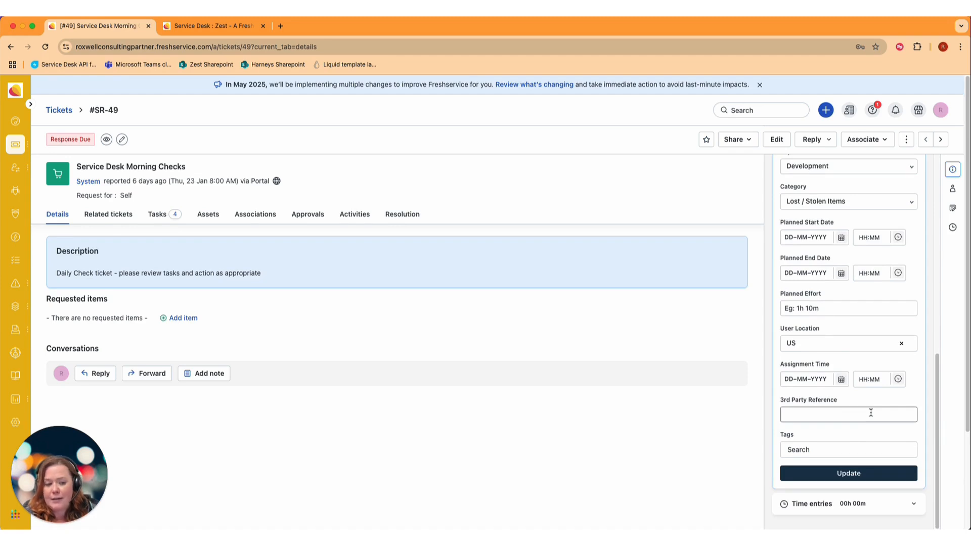
pyautogui.click(870, 413)
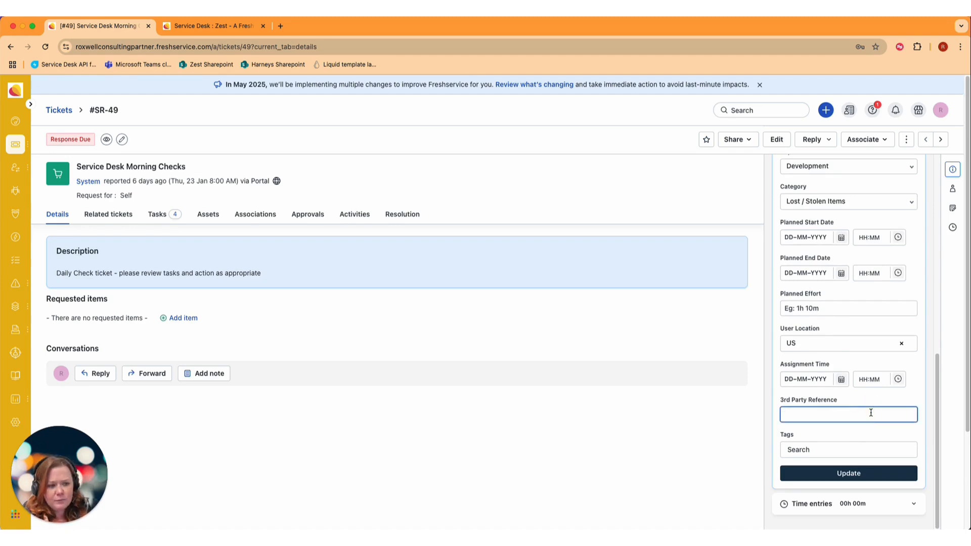
pyautogui.scroll(10, 871, 413)
pyautogui.scroll(-9, 859, 396)
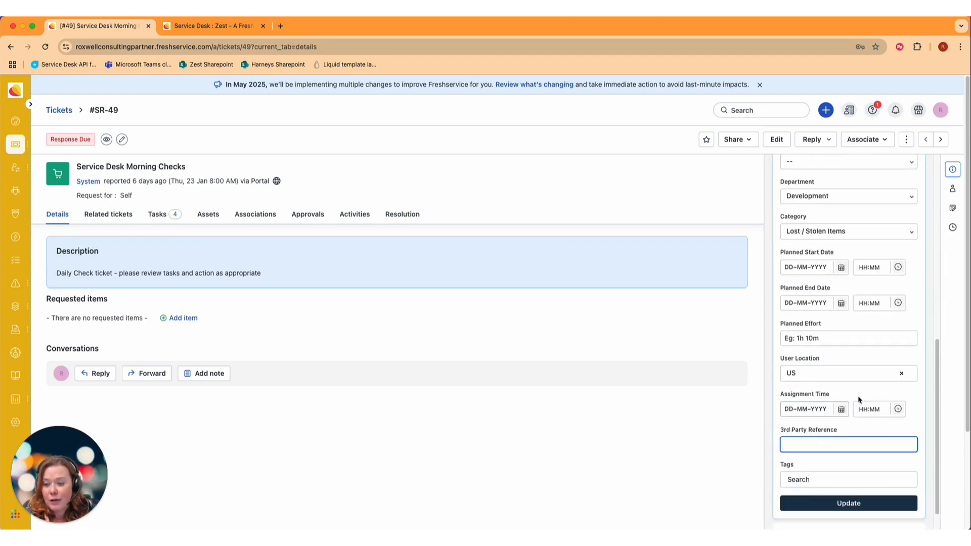
pyautogui.scroll(-2, 858, 400)
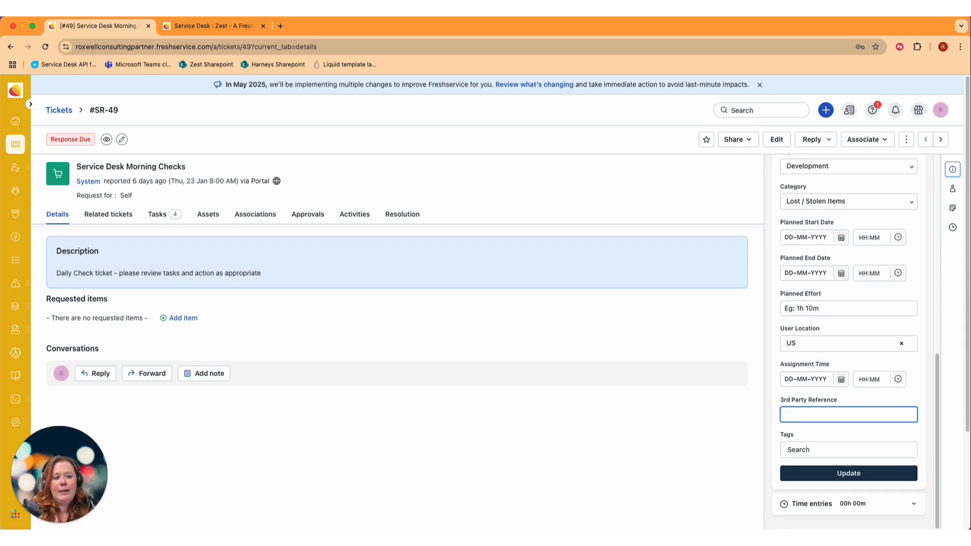
pyautogui.scroll(4, 860, 304)
# Review the list of category options, keep Lost / Stolen Items selected, and save the ticket's updated properties
pyautogui.click(874, 382)
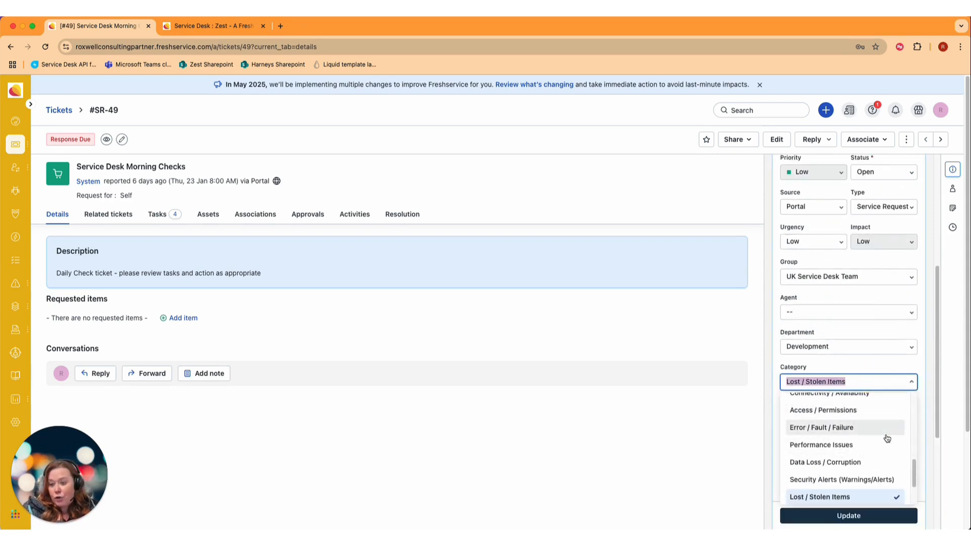
pyautogui.scroll(10, 880, 440)
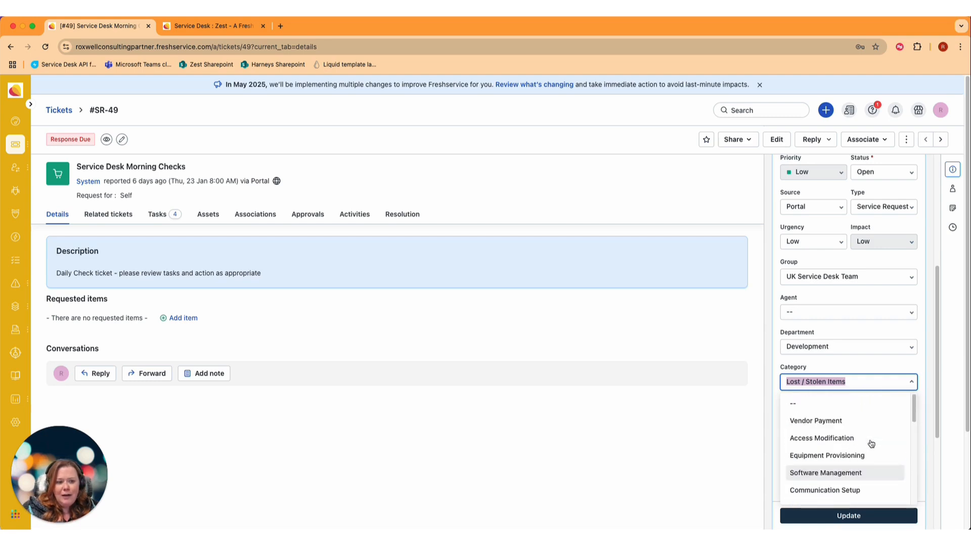
pyautogui.scroll(-10, 871, 444)
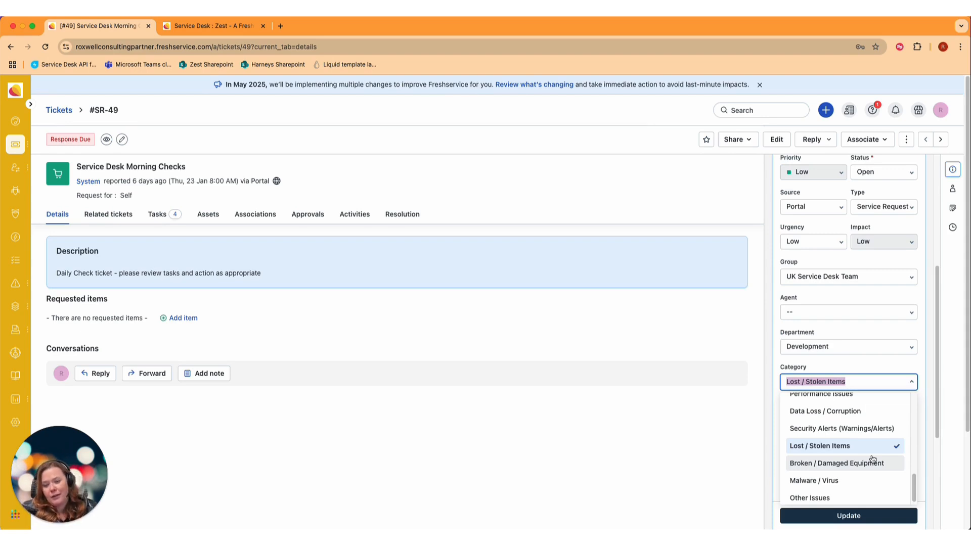
pyautogui.click(891, 445)
pyautogui.scroll(-3, 878, 496)
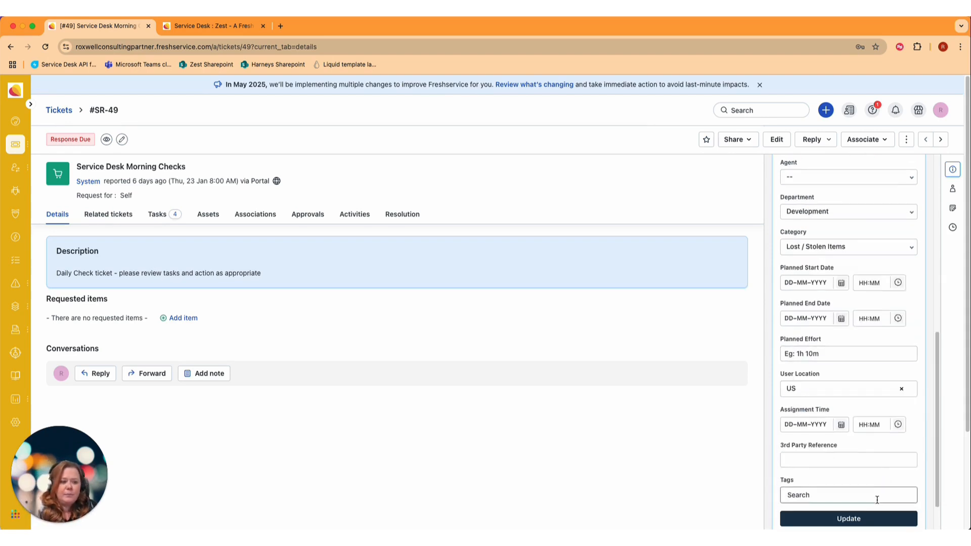
pyautogui.click(872, 519)
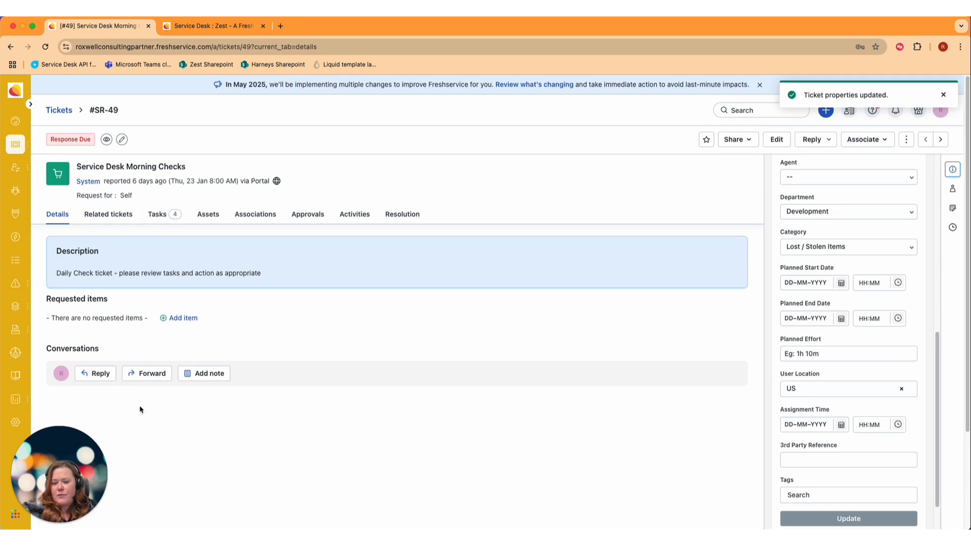
# Start a reply to the ticket's requester and add blank lines between the greeting and the ticket link
pyautogui.click(94, 373)
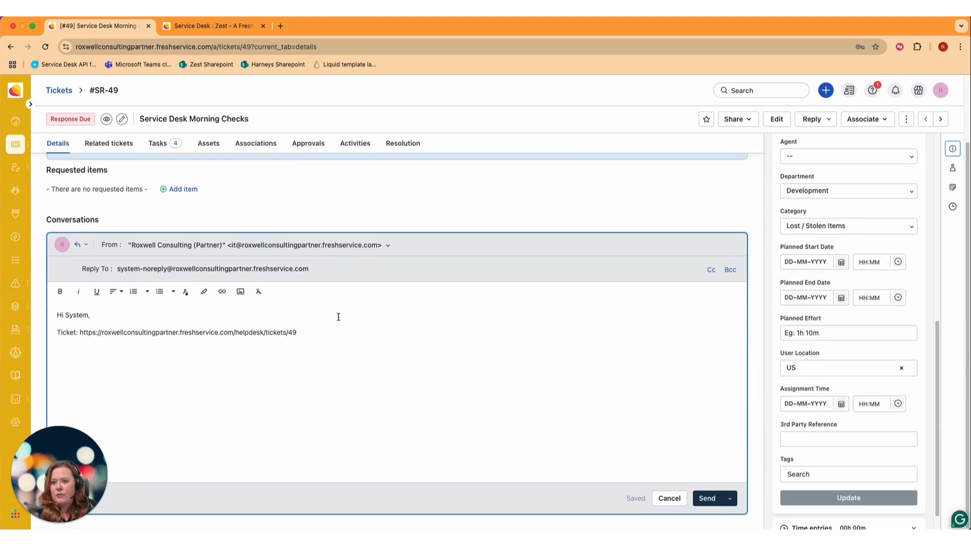
pyautogui.press('Return')
pyautogui.press('Return')
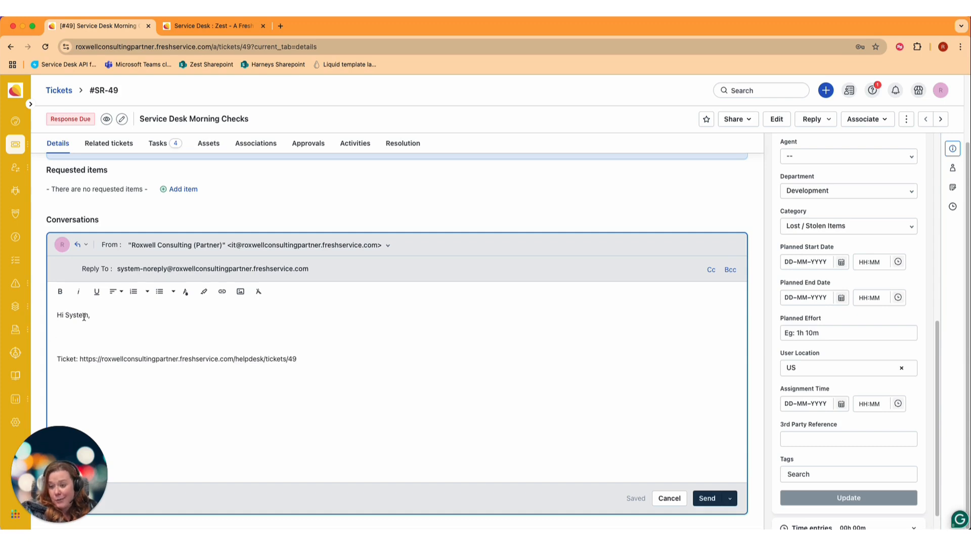
pyautogui.click(93, 334)
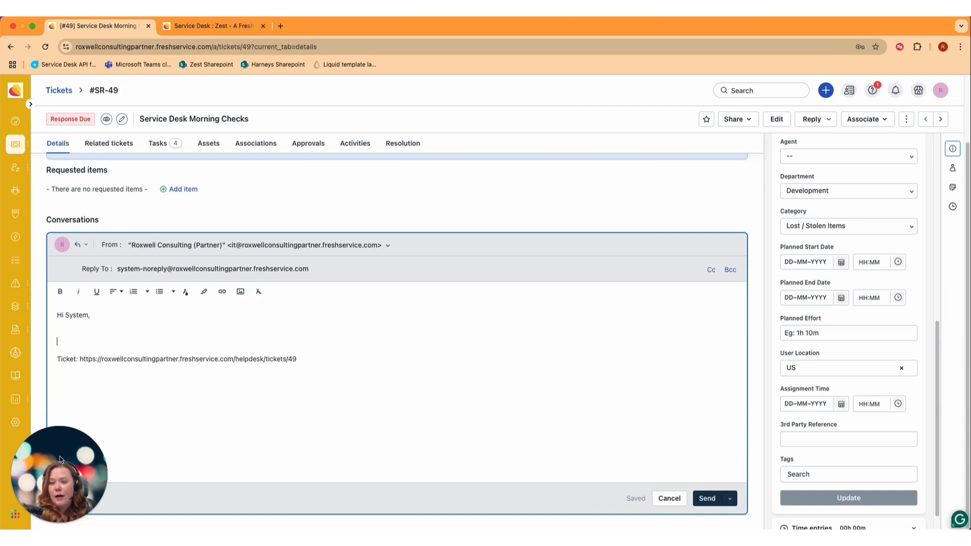
pyautogui.moveTo(63, 456); pyautogui.dragTo(885, 449)
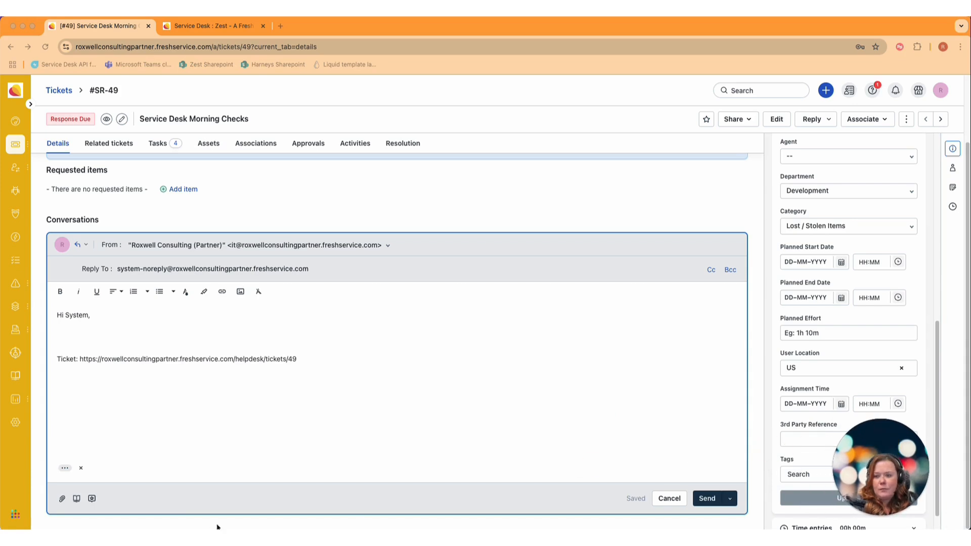
# Try inserting the "source" canned response from the IT / Personal folder into the reply, and remove its text
pyautogui.click(94, 504)
pyautogui.click(93, 501)
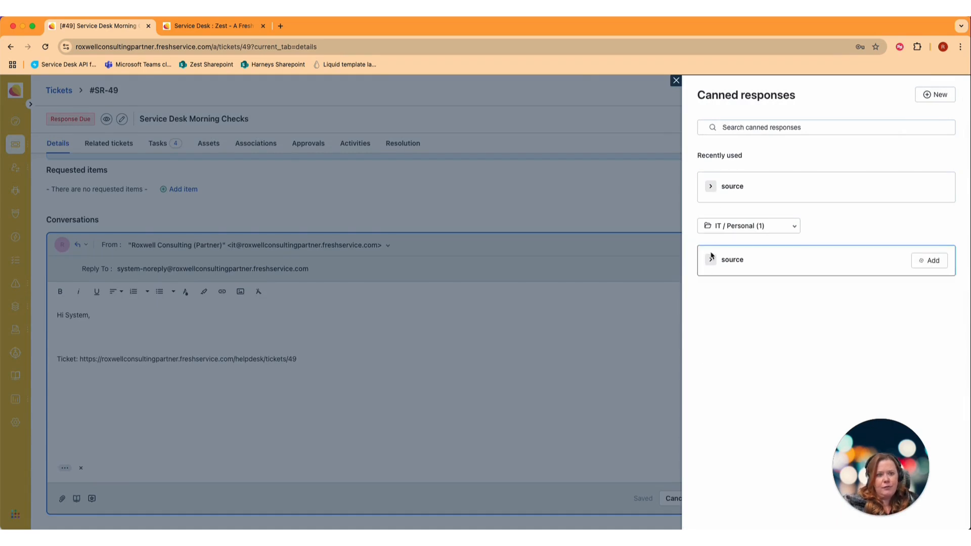
pyautogui.click(921, 263)
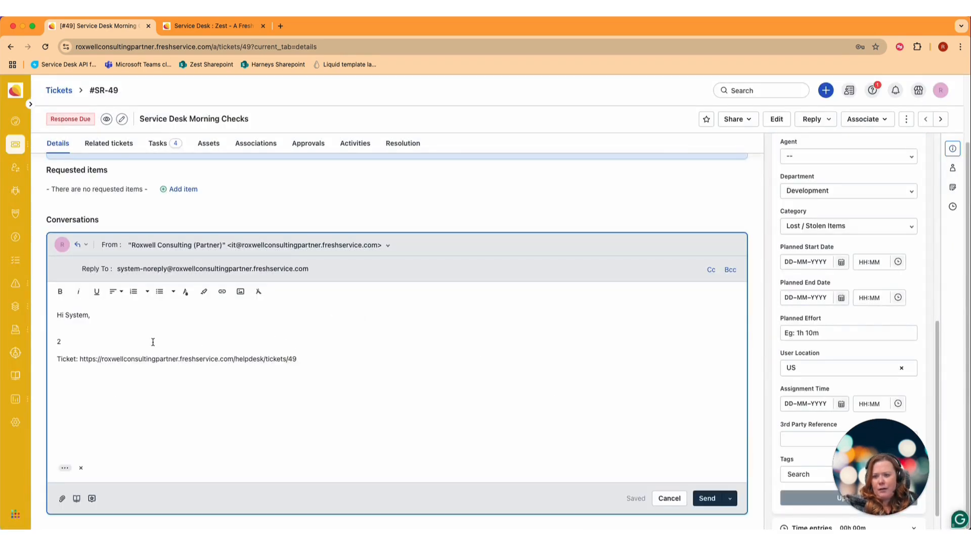
pyautogui.press('BackSpace')
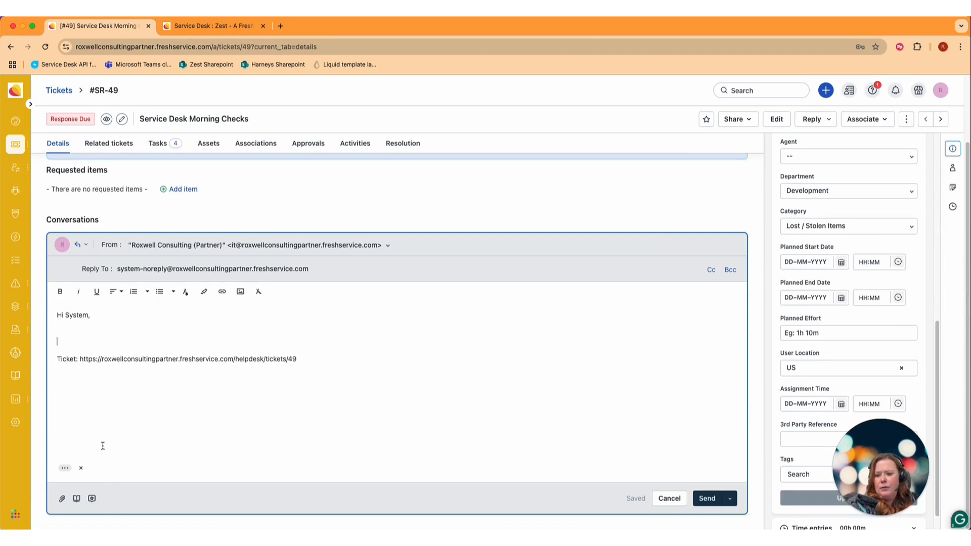
# Insert the "We've received your request" canned response from the IT / General folder into the reply
pyautogui.click(91, 498)
pyautogui.click(754, 224)
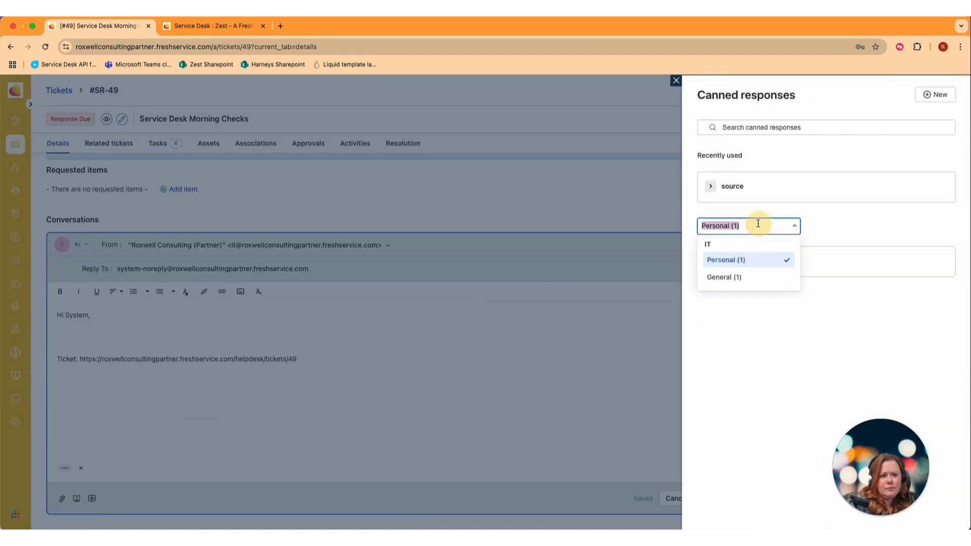
pyautogui.click(750, 278)
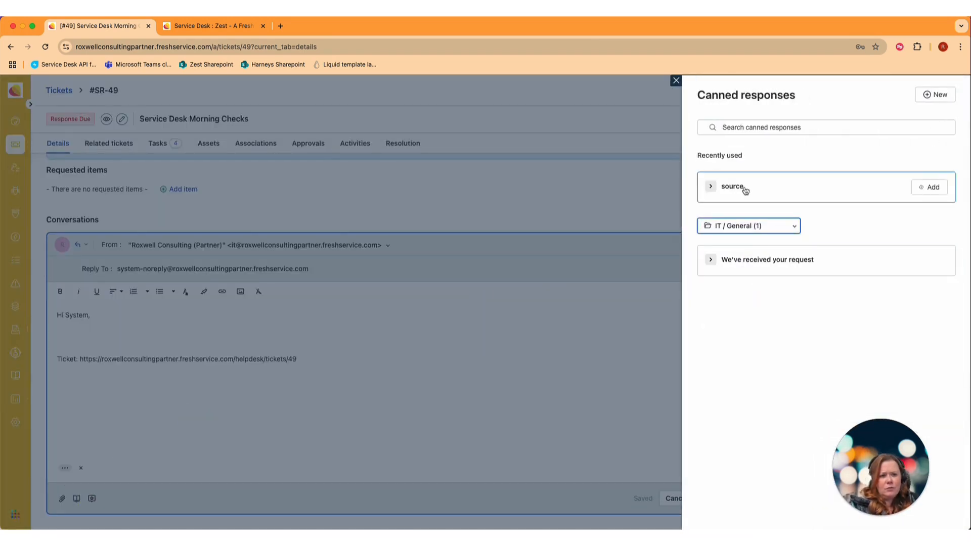
pyautogui.moveTo(891, 271)
pyautogui.click(931, 261)
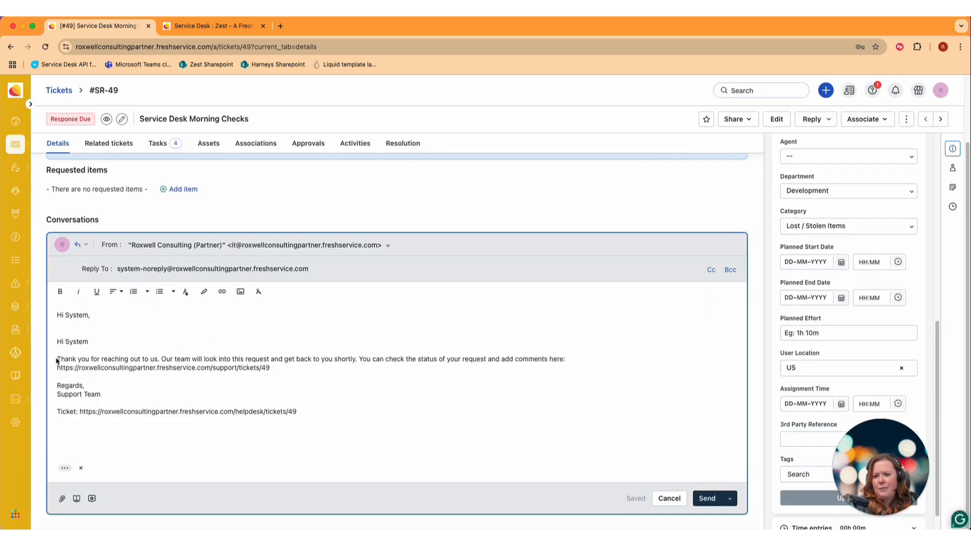
pyautogui.click(137, 365)
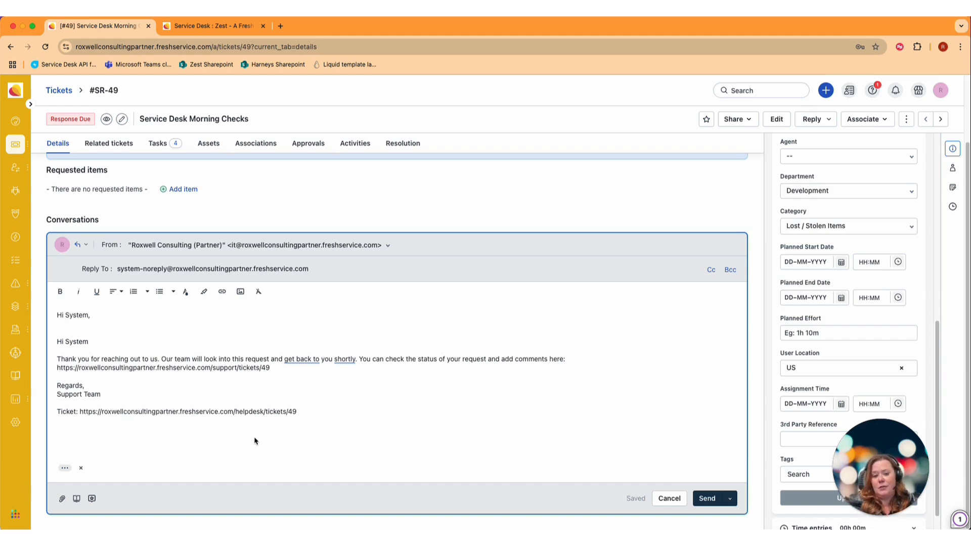
# Add empty Cc and Bcc recipient fields to the reply
pyautogui.click(711, 270)
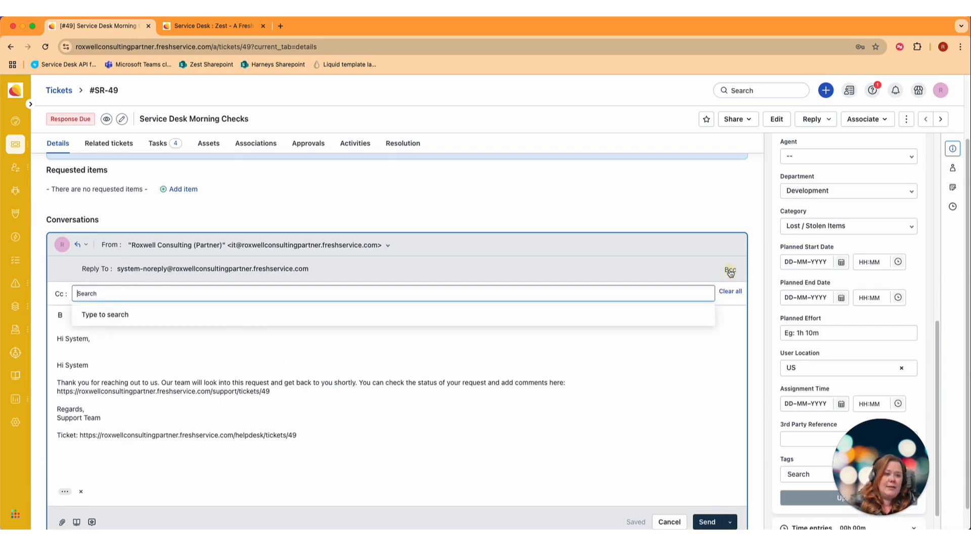
pyautogui.click(730, 271)
pyautogui.click(708, 391)
pyautogui.scroll(-1, 709, 391)
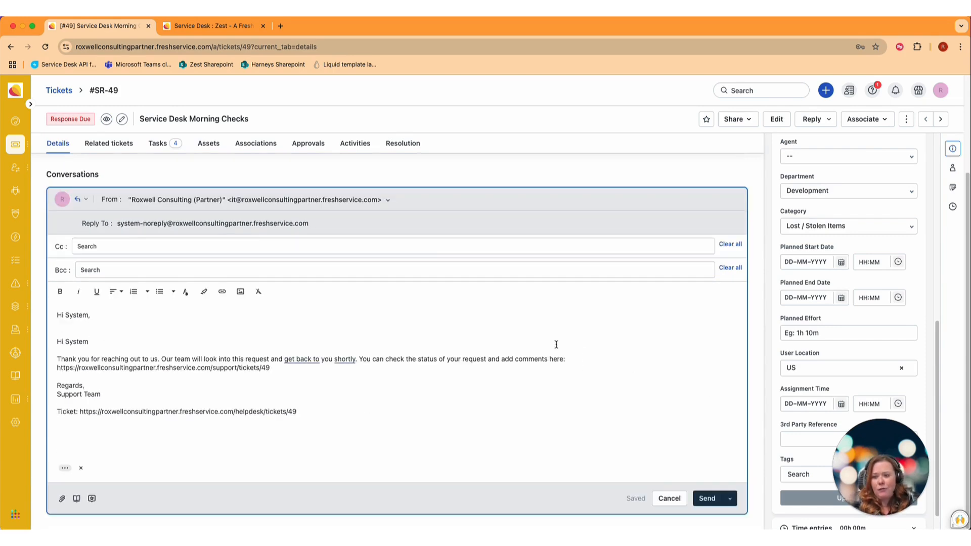
# Review the suggested solution articles available for the reply, and close the list without adding any
pyautogui.click(76, 498)
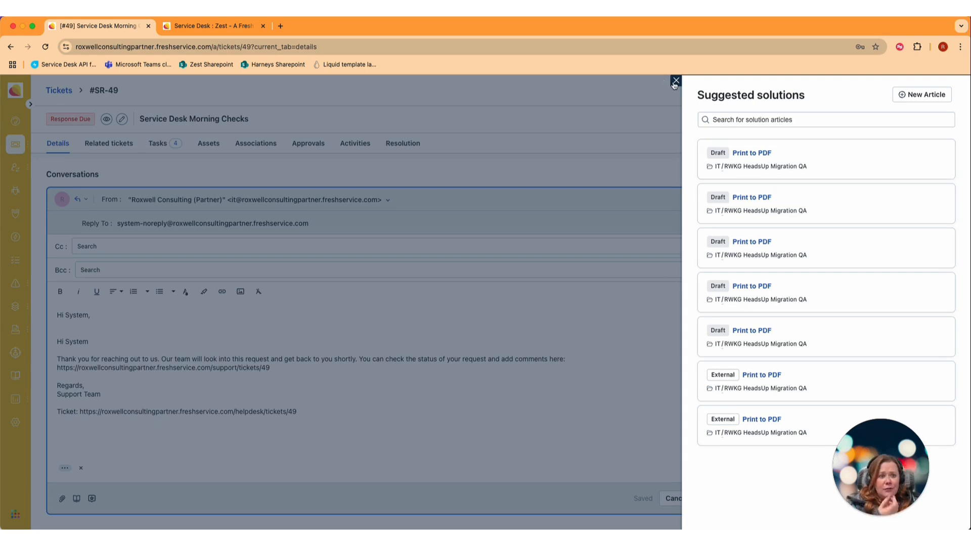
pyautogui.moveTo(926, 165)
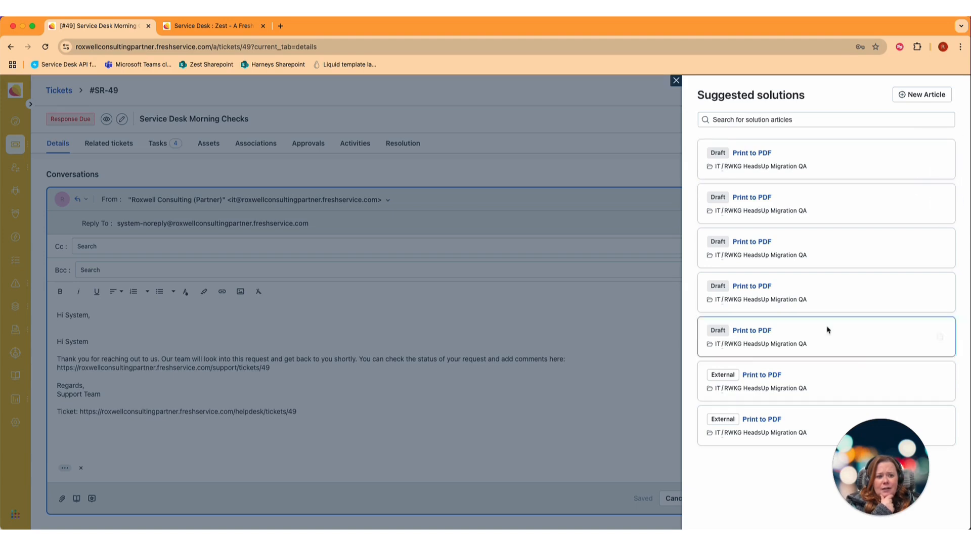
pyautogui.click(676, 80)
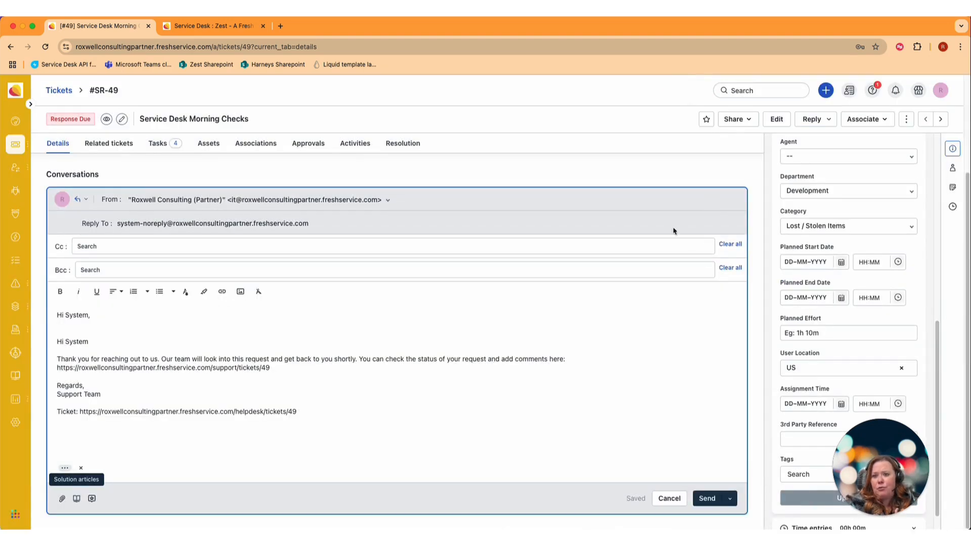
# Review the ticket's related tickets, its tasks and its associated assets
pyautogui.scroll(5, 632, 203)
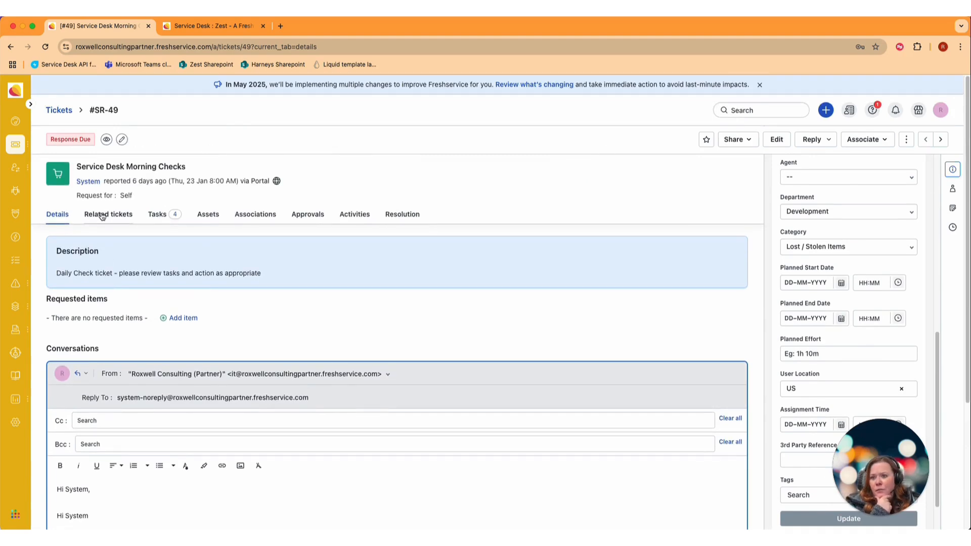
pyautogui.click(102, 216)
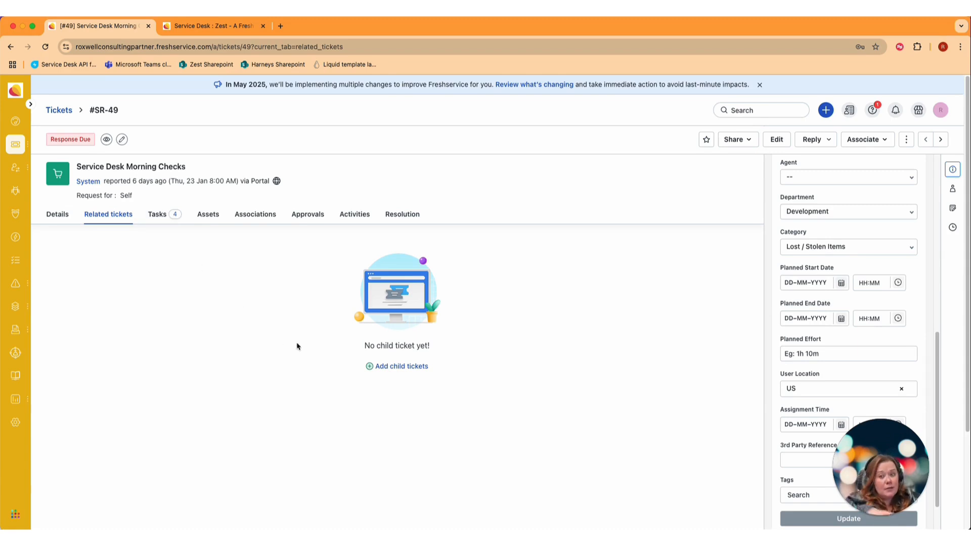
pyautogui.click(161, 215)
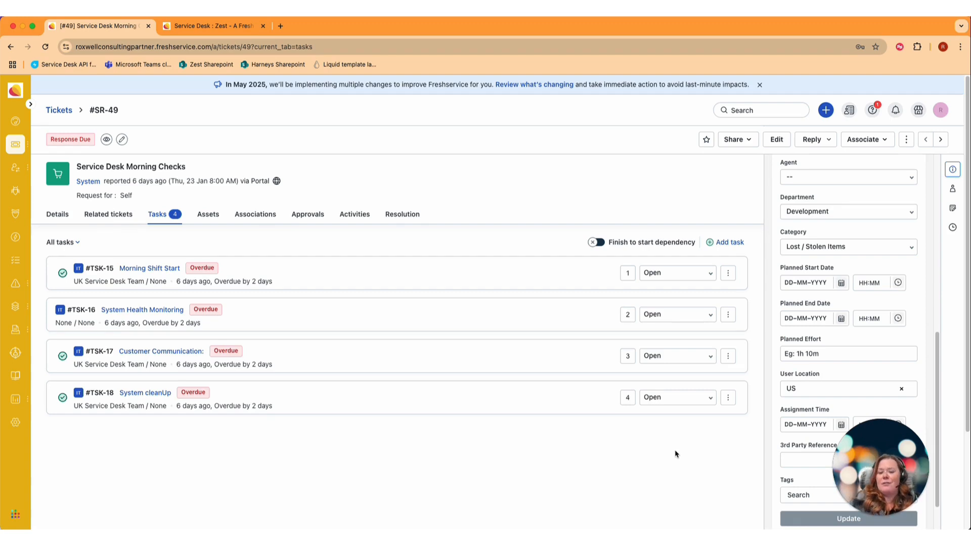
pyautogui.click(219, 213)
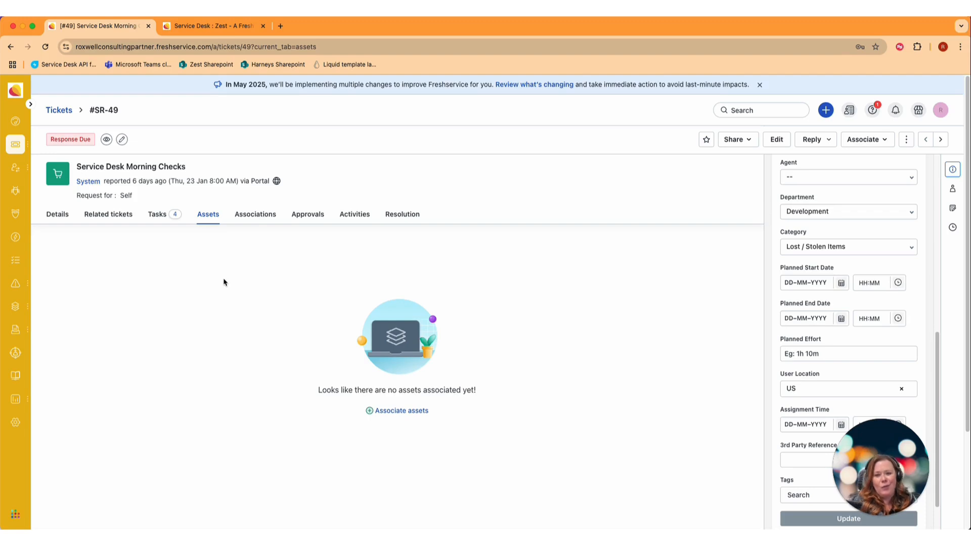
# Review the kinds of records that can be associated with the ticket, without choosing one
pyautogui.click(248, 221)
pyautogui.click(396, 414)
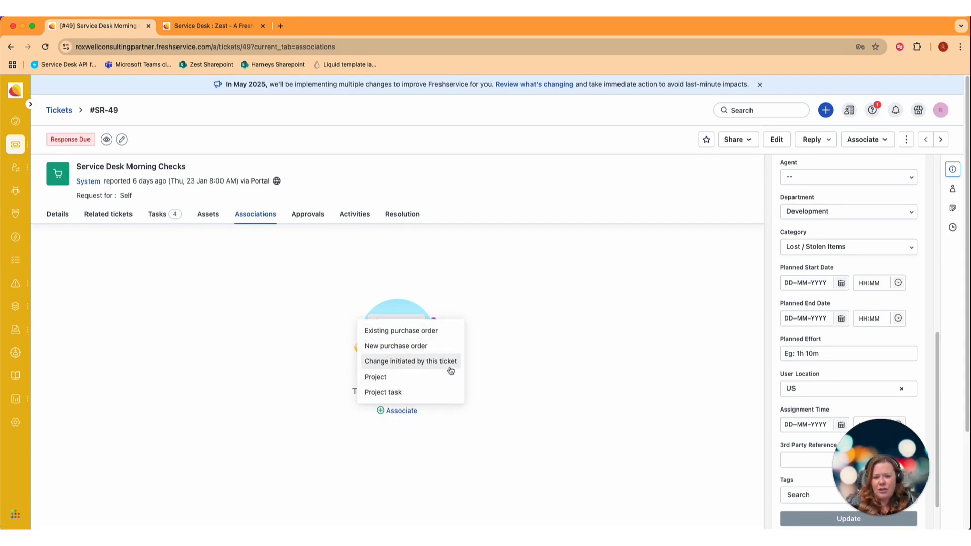
pyautogui.click(521, 348)
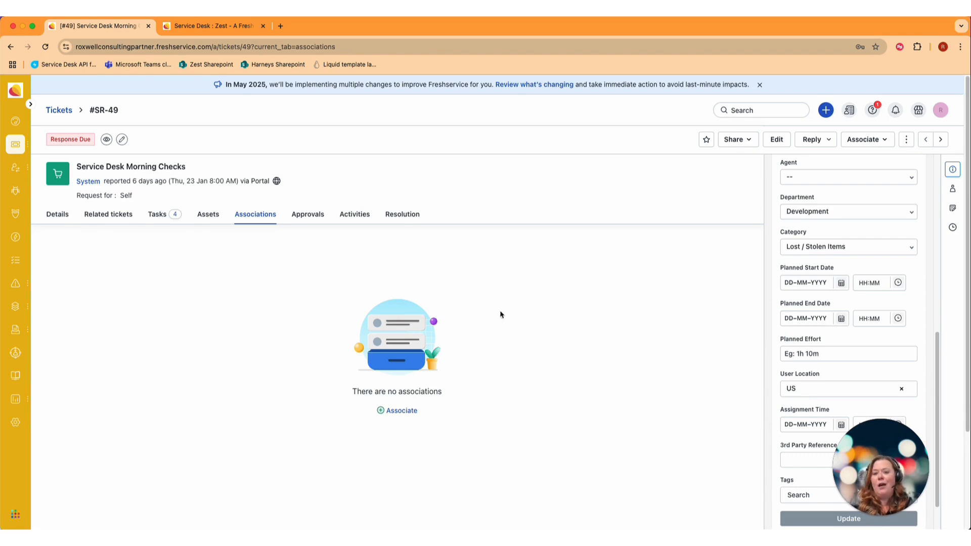
# Send an approval request for the ticket to the demo approver, keeping the default description template
pyautogui.click(327, 220)
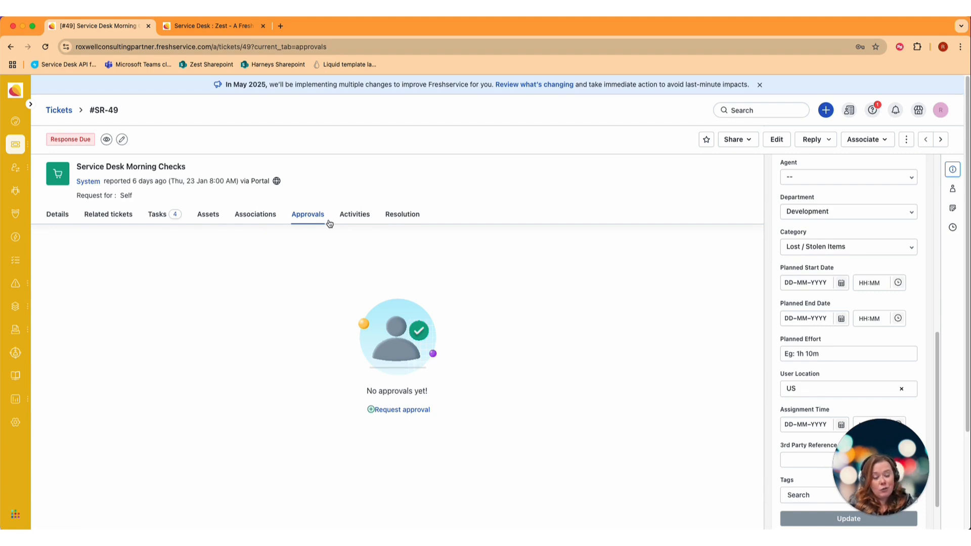
pyautogui.click(398, 415)
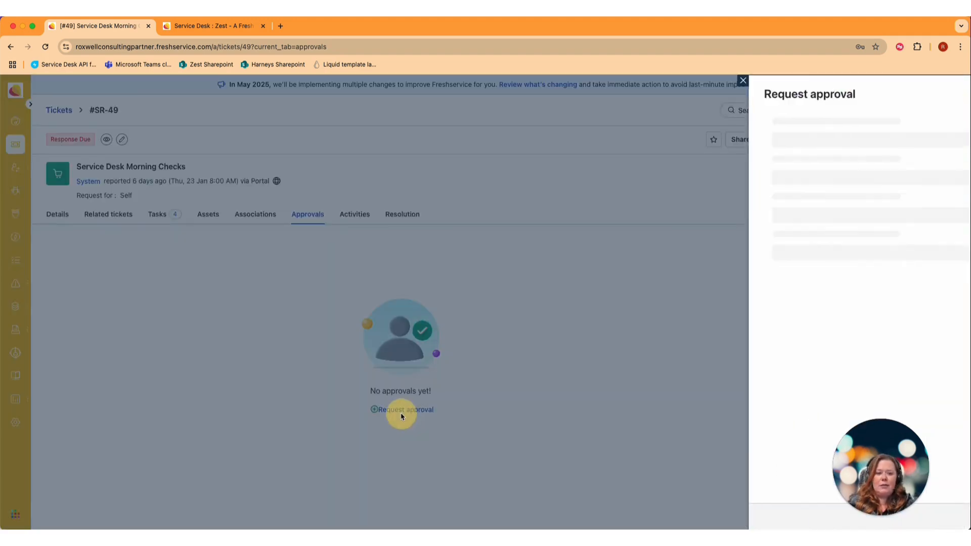
pyautogui.click(816, 133)
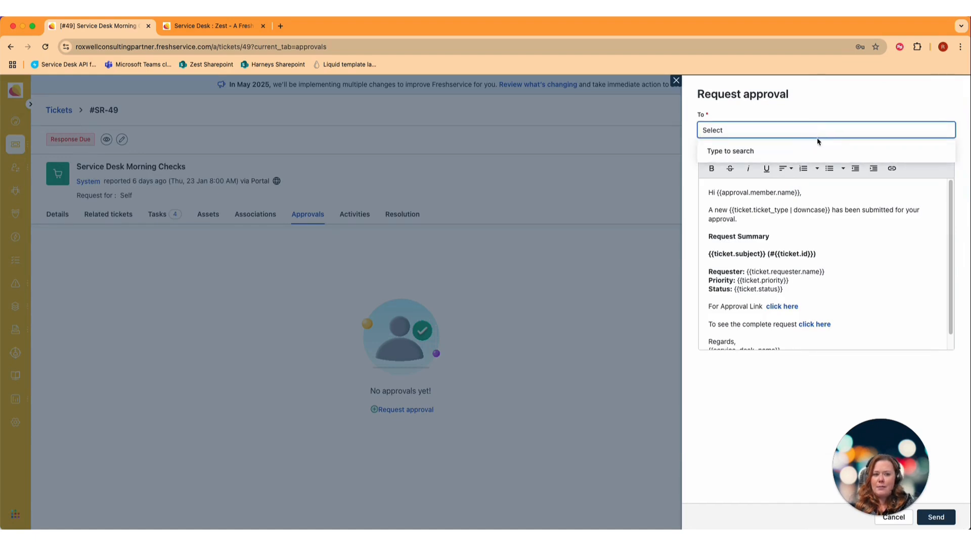
pyautogui.write('racew')
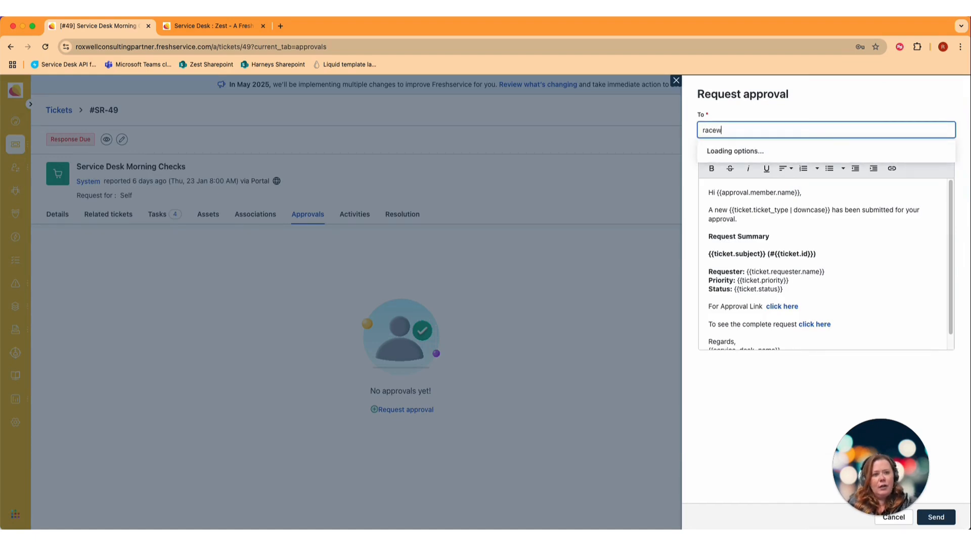
pyautogui.press('BackSpace')
pyautogui.press('BackSpace')
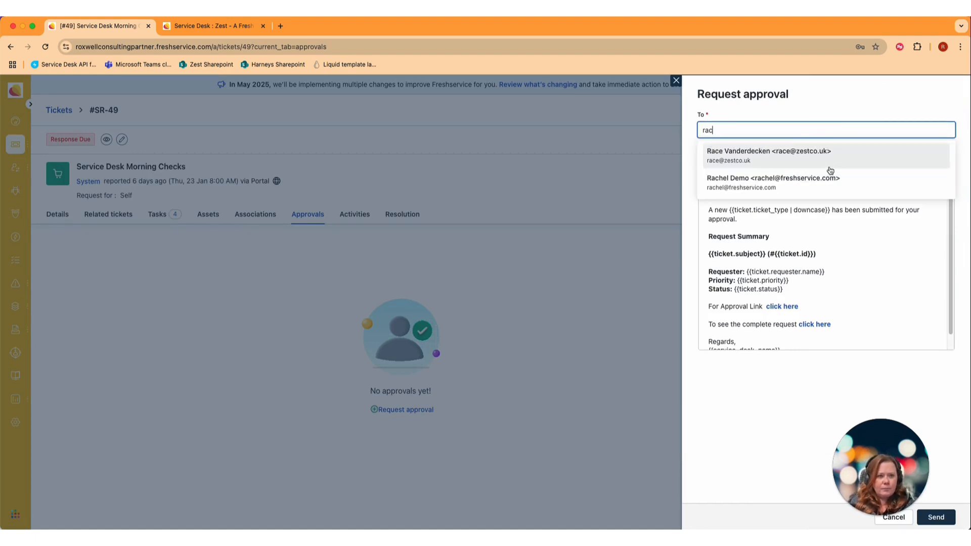
pyautogui.click(826, 179)
pyautogui.scroll(-1, 860, 266)
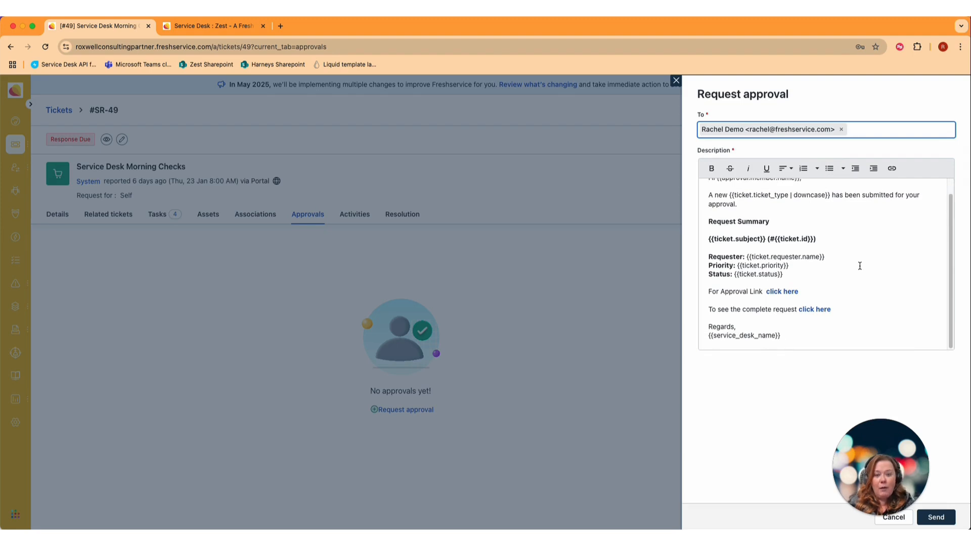
pyautogui.click(935, 518)
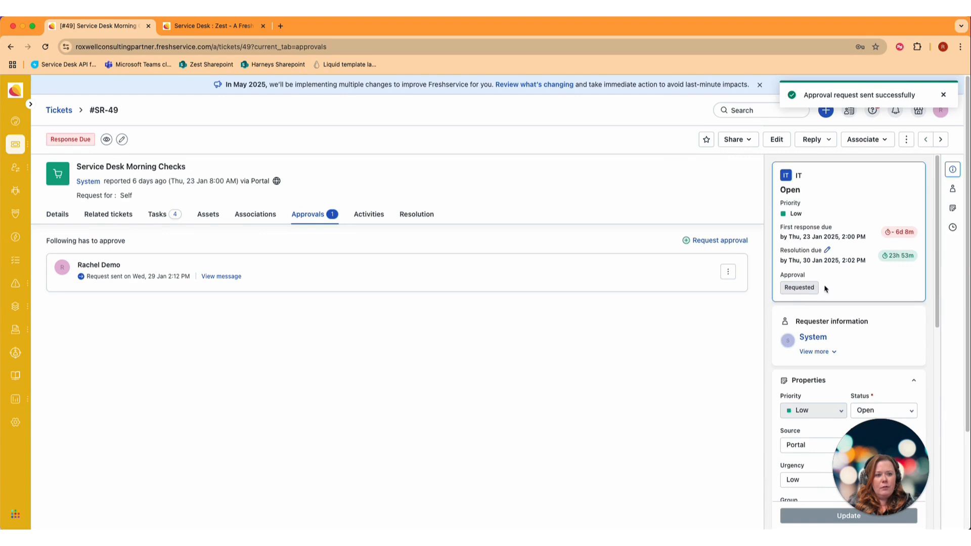
# Check the approval status in the ticket's summary
pyautogui.doubleClick(791, 287)
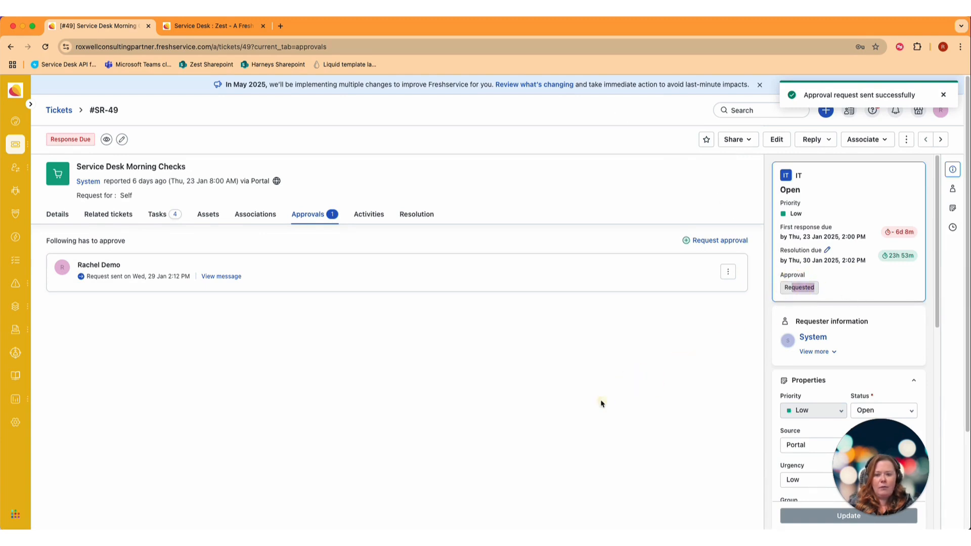
pyautogui.click(607, 384)
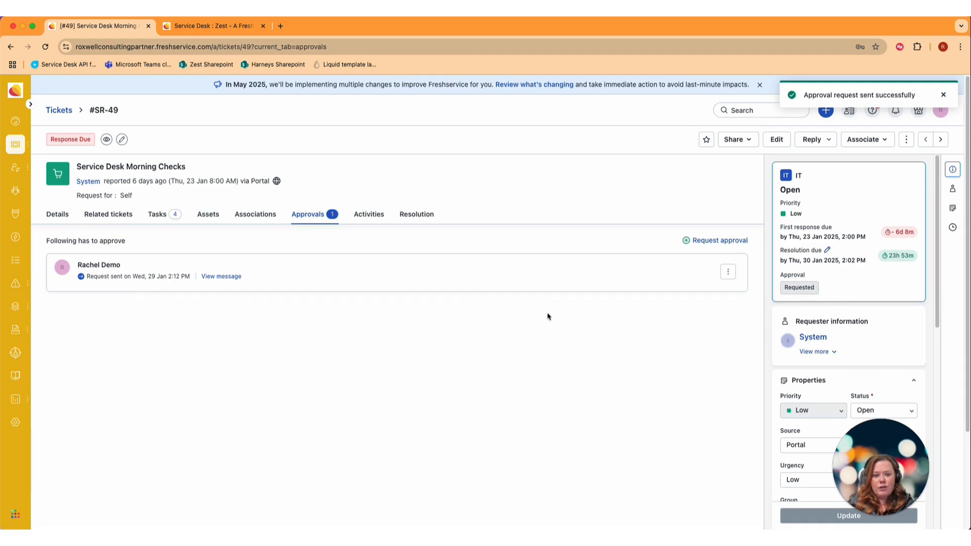
pyautogui.doubleClick(794, 288)
pyautogui.click(621, 460)
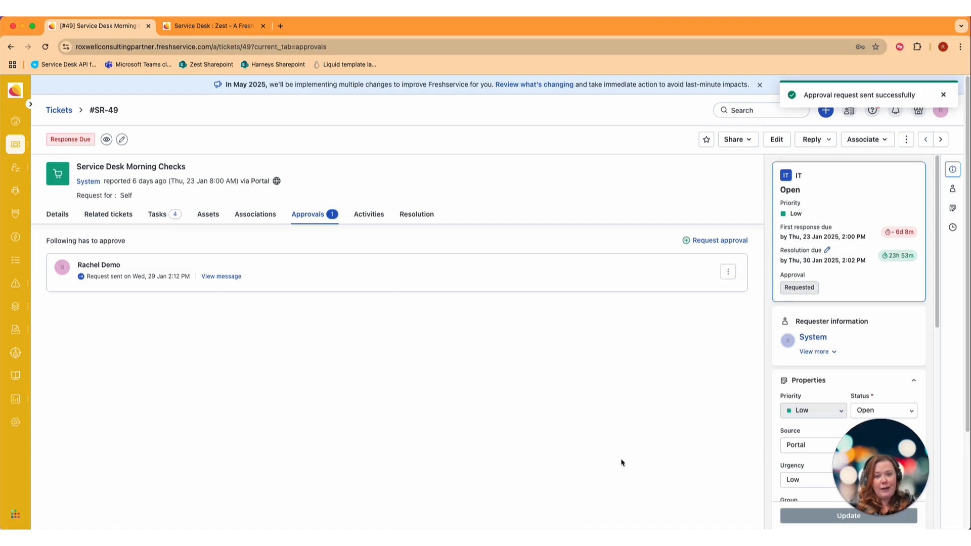
# Examine the ticket's activity log, from the recent property changes back to the workflow actions and ticket creation
pyautogui.click(372, 213)
pyautogui.scroll(-15, 666, 345)
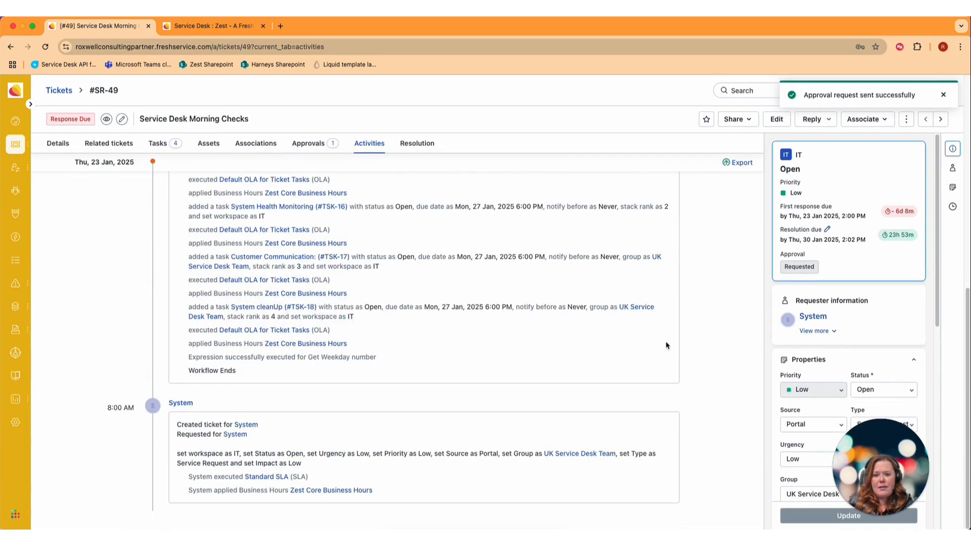
pyautogui.scroll(15, 530, 294)
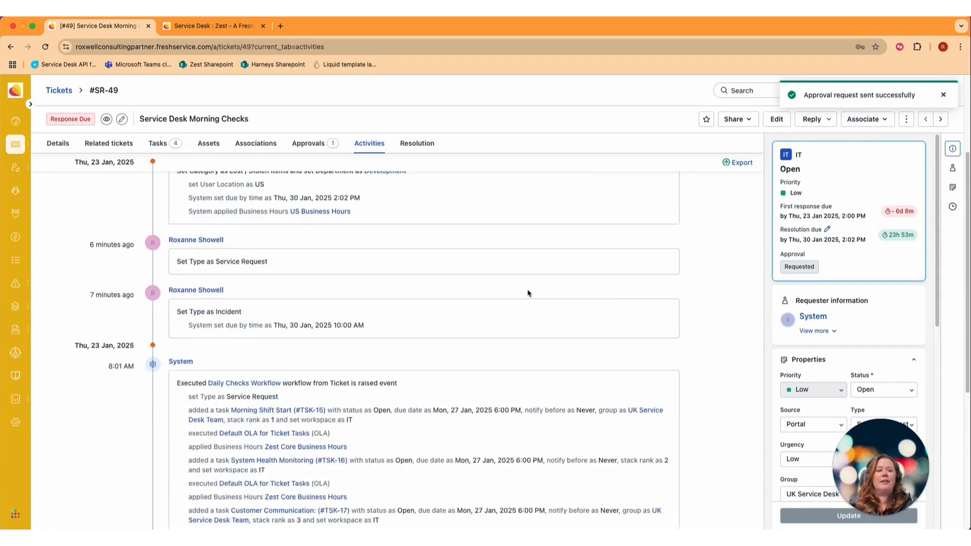
pyautogui.scroll(-15, 529, 313)
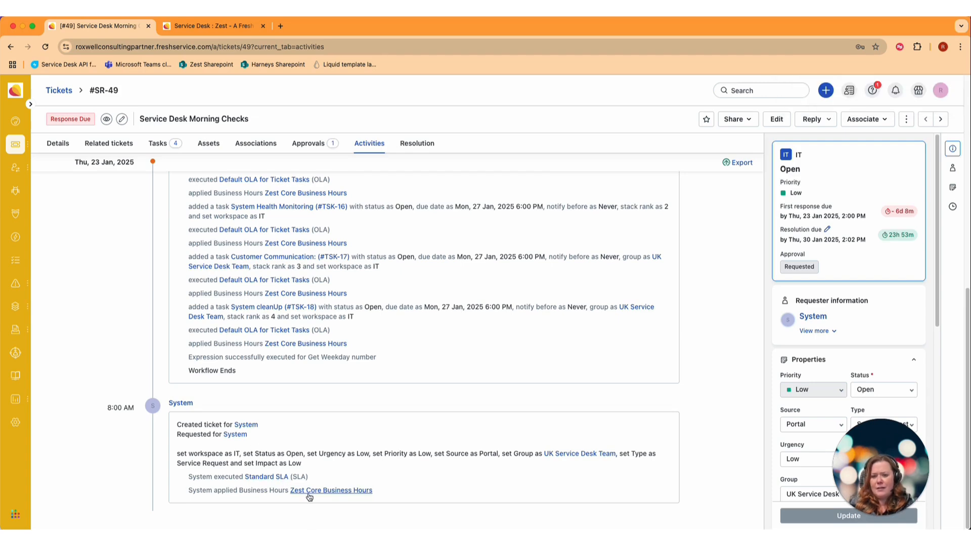
# Review the ticket's activity log from the workflow entries up to the latest approval request, including the option to export it
pyautogui.scroll(10, 253, 494)
pyautogui.scroll(-1, 241, 501)
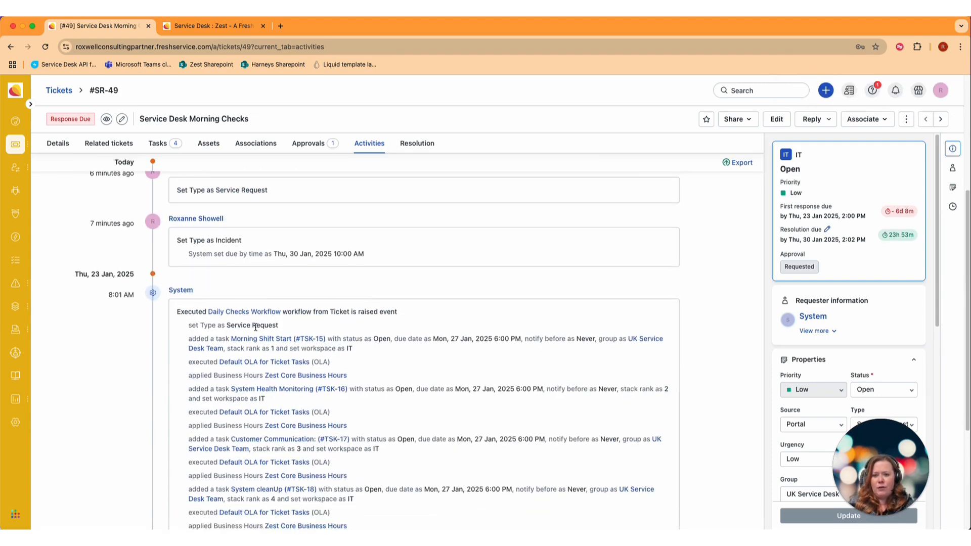
pyautogui.scroll(1, 242, 486)
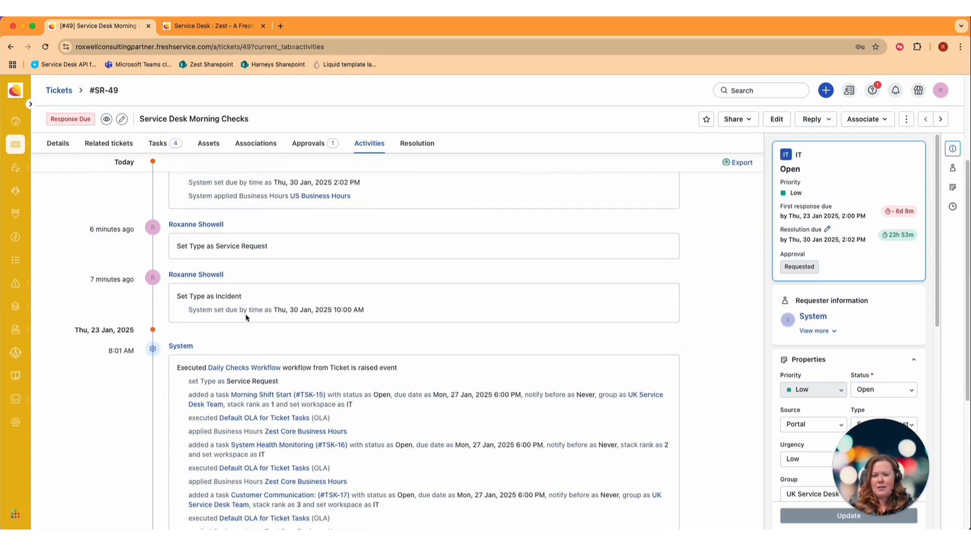
pyautogui.scroll(1, 231, 307)
pyautogui.scroll(2, 292, 276)
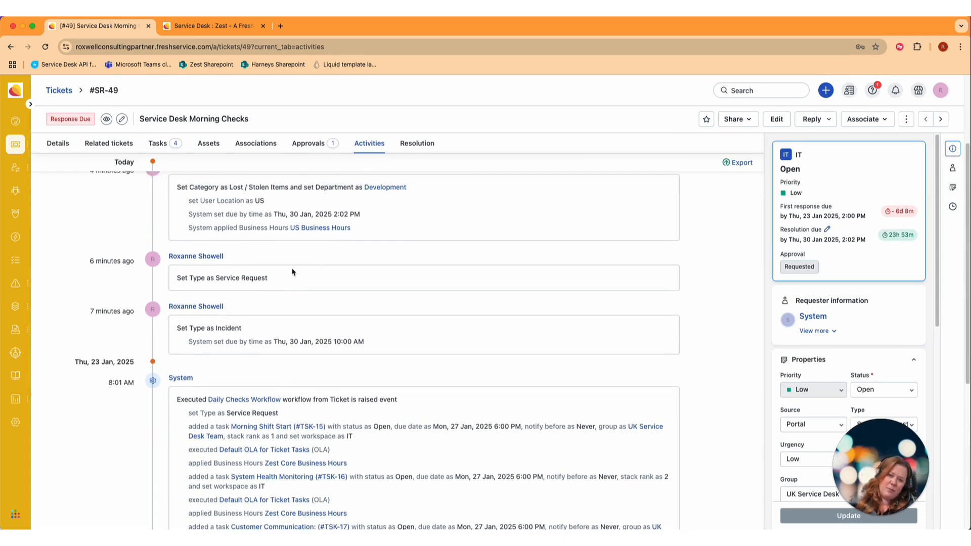
pyautogui.moveTo(382, 264); pyautogui.dragTo(207, 237)
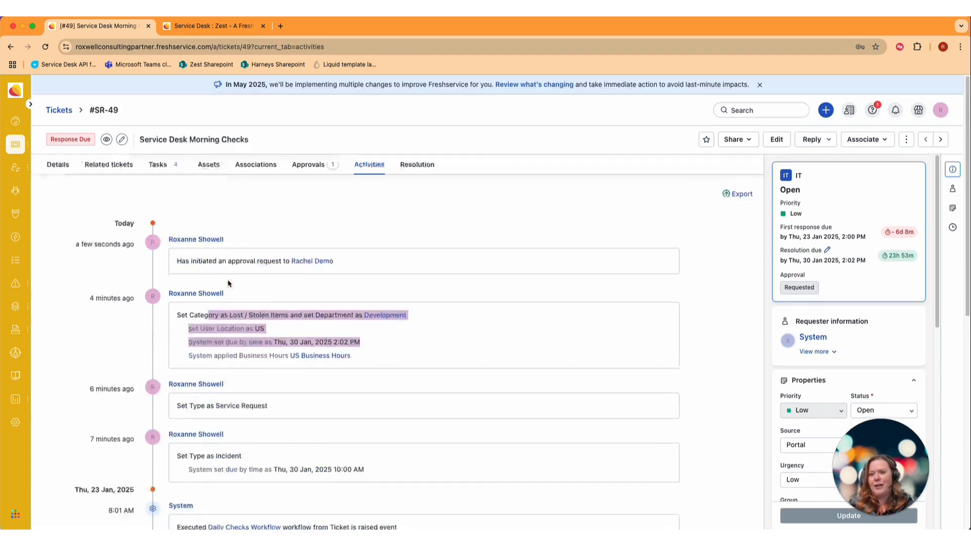
pyautogui.scroll(3, 233, 278)
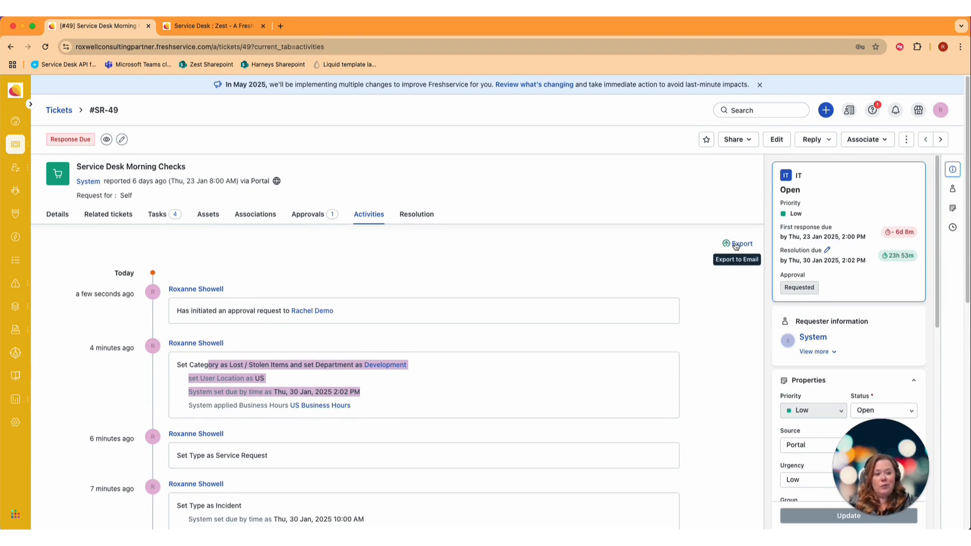
pyautogui.click(471, 263)
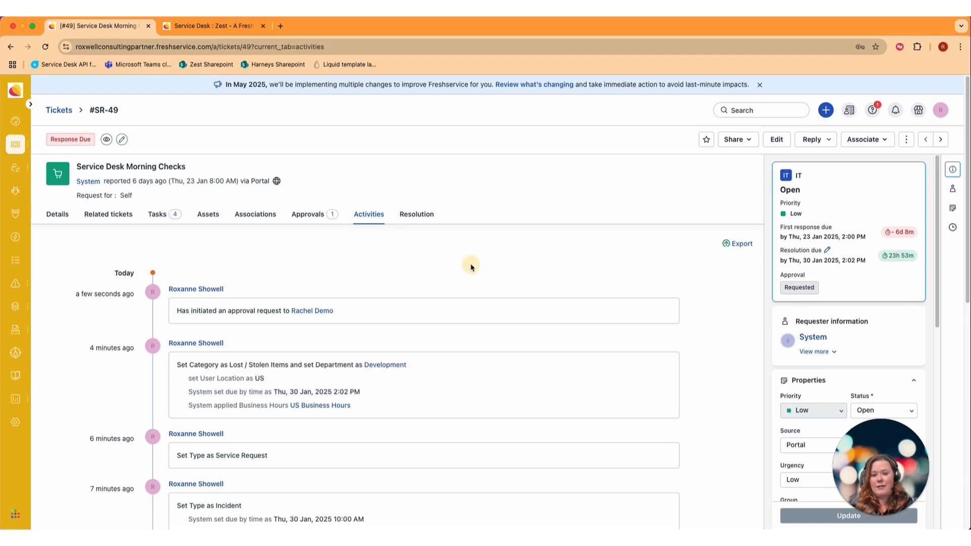
# Open the editor for the ticket's resolution note and leave it without entering a note
pyautogui.click(430, 224)
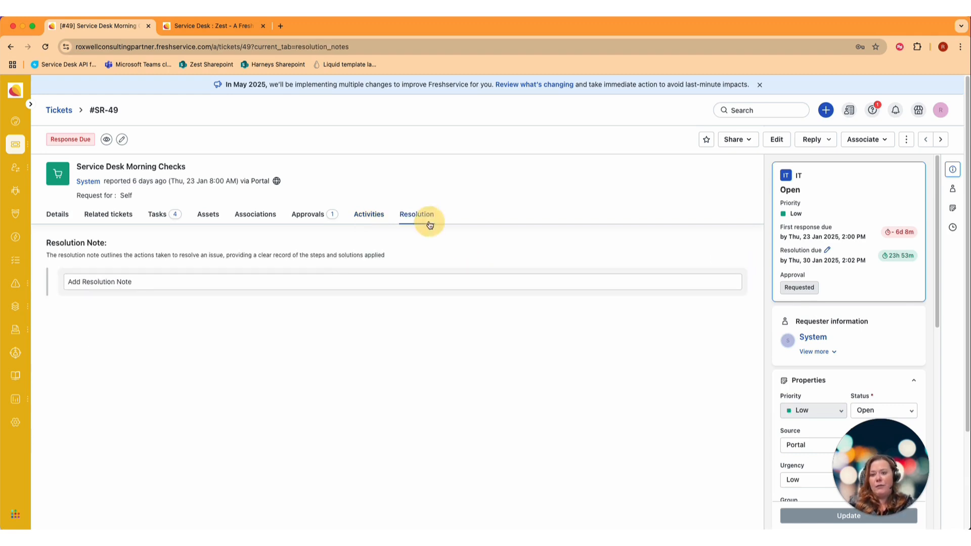
pyautogui.click(116, 281)
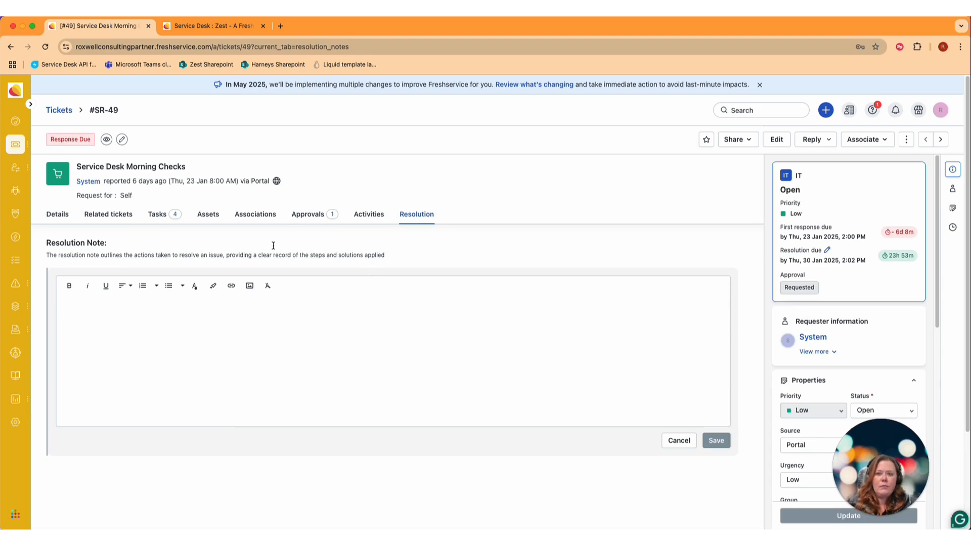
pyautogui.click(77, 219)
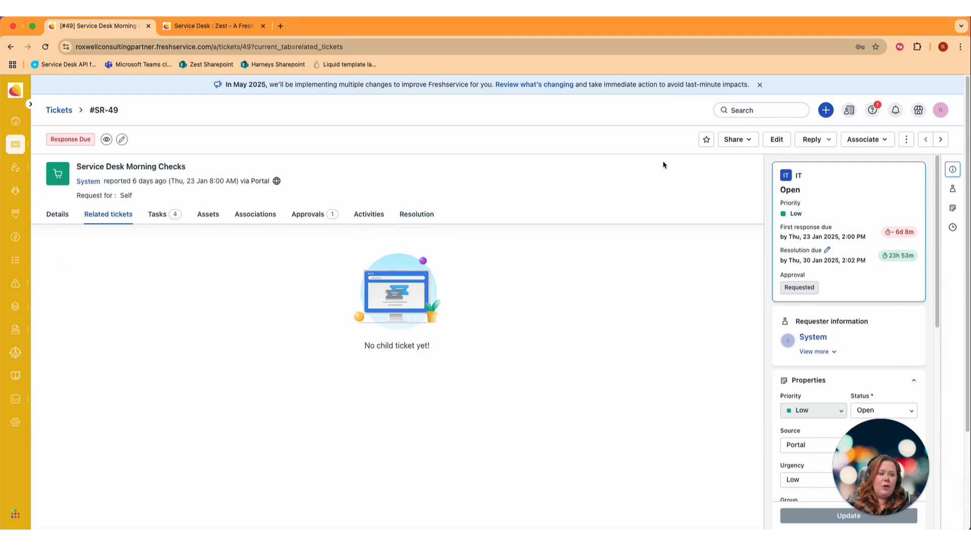
# Review the ticket's watcher and sharing options, including the user search and public link, without sharing it
pyautogui.click(704, 143)
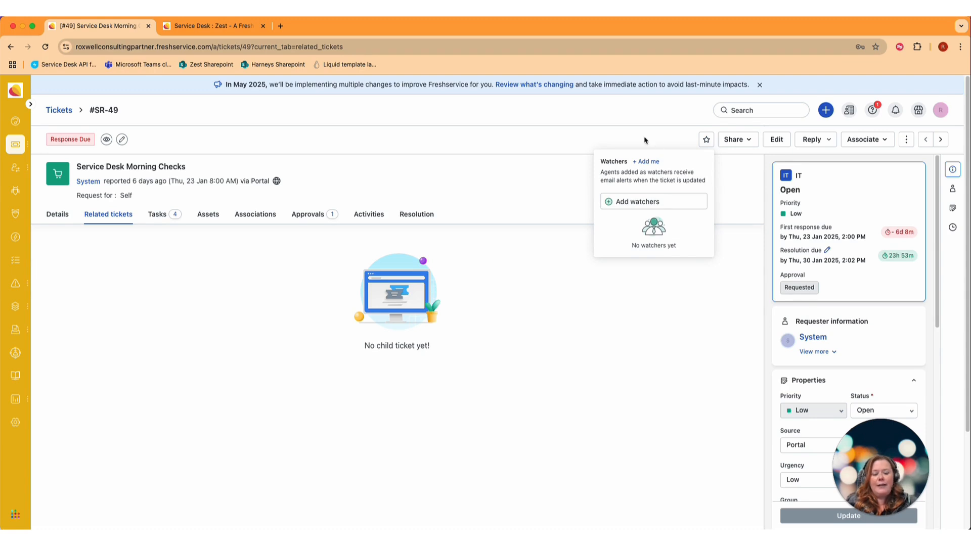
pyautogui.click(745, 142)
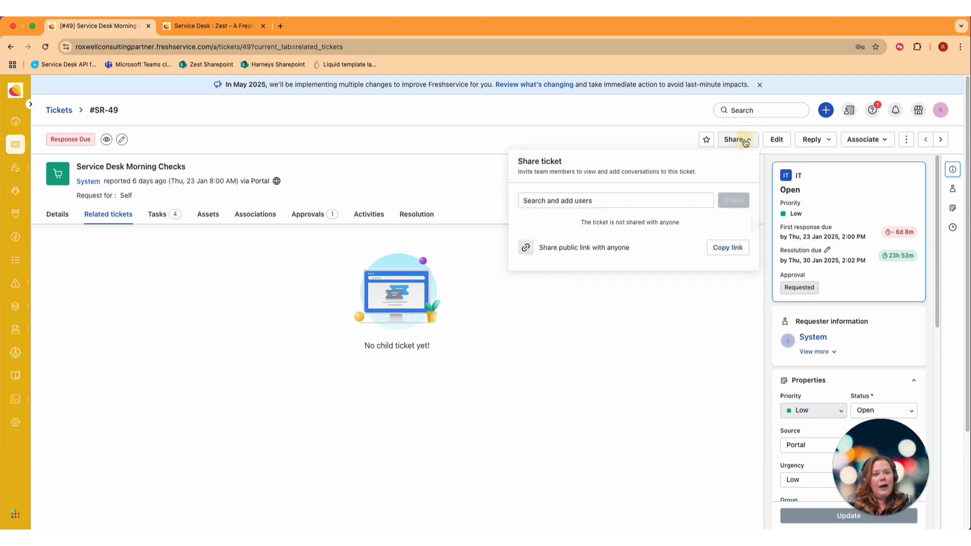
pyautogui.click(624, 201)
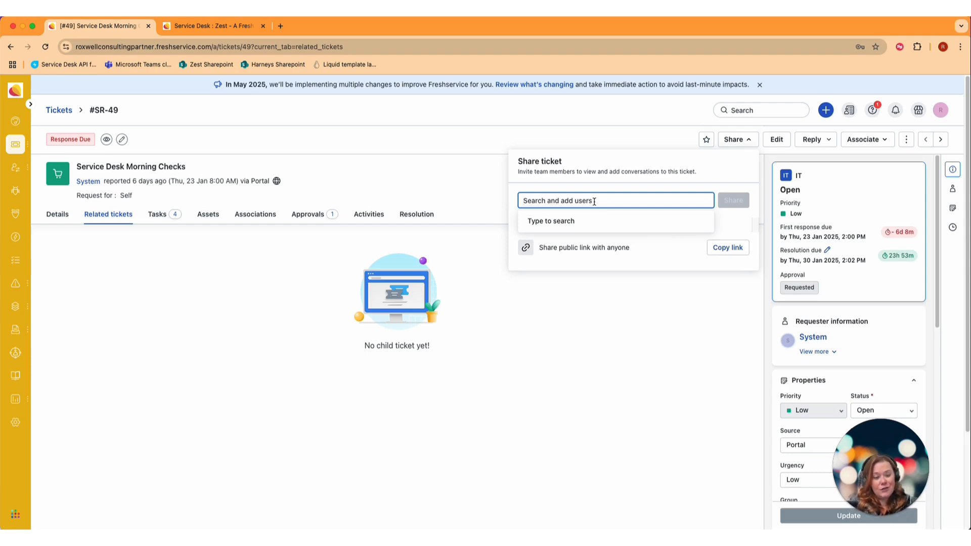
pyautogui.click(655, 130)
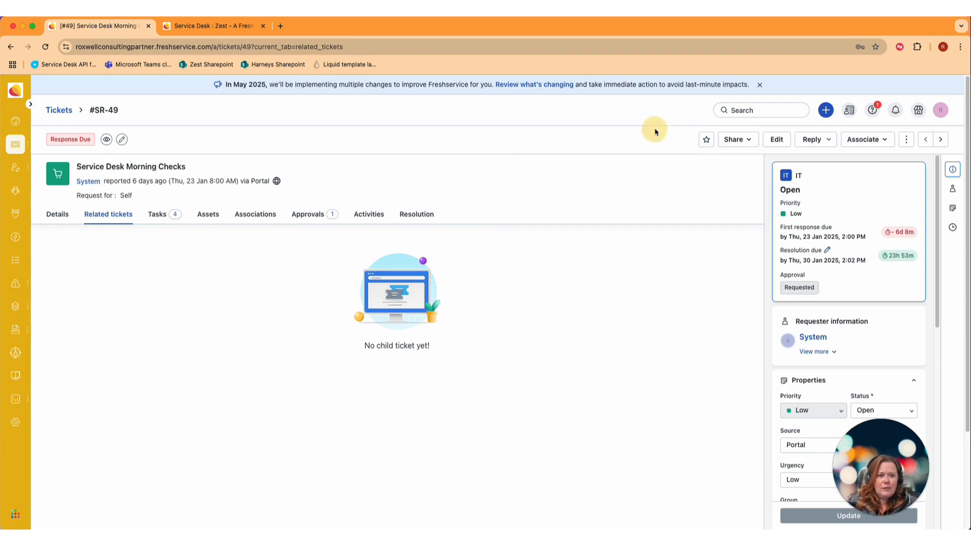
# Open the ticket for editing, examine its subject, requester and description fields, and close it without changes
pyautogui.click(779, 142)
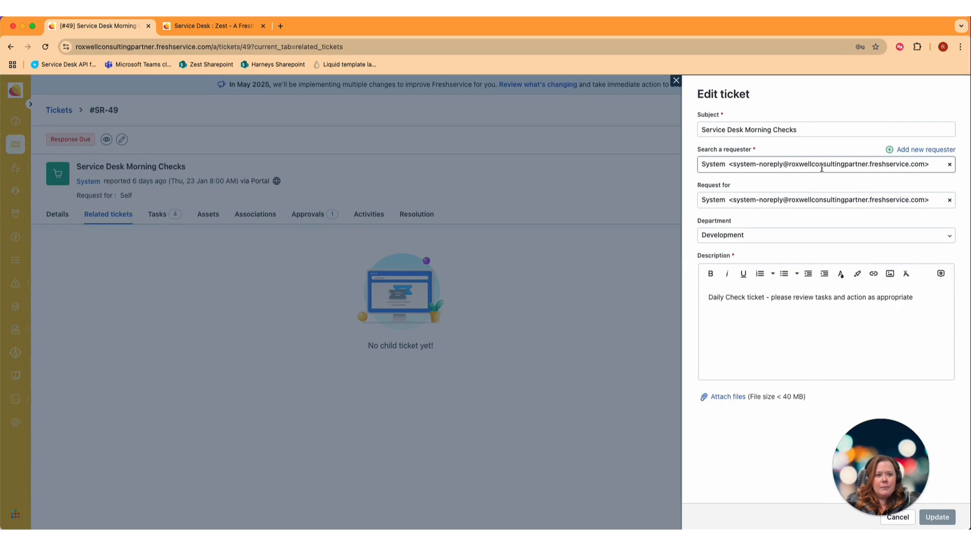
pyautogui.click(788, 128)
pyautogui.moveTo(793, 129); pyautogui.dragTo(678, 127)
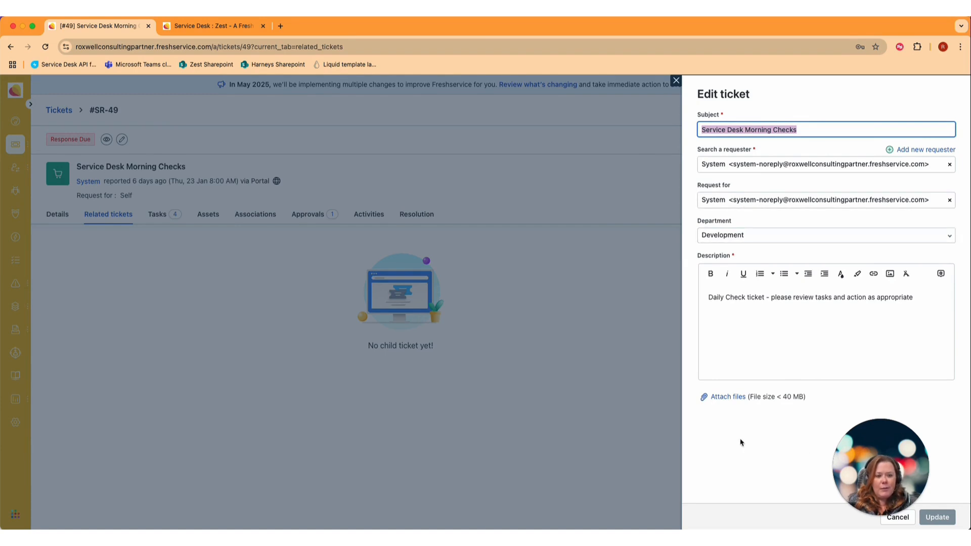
pyautogui.click(678, 81)
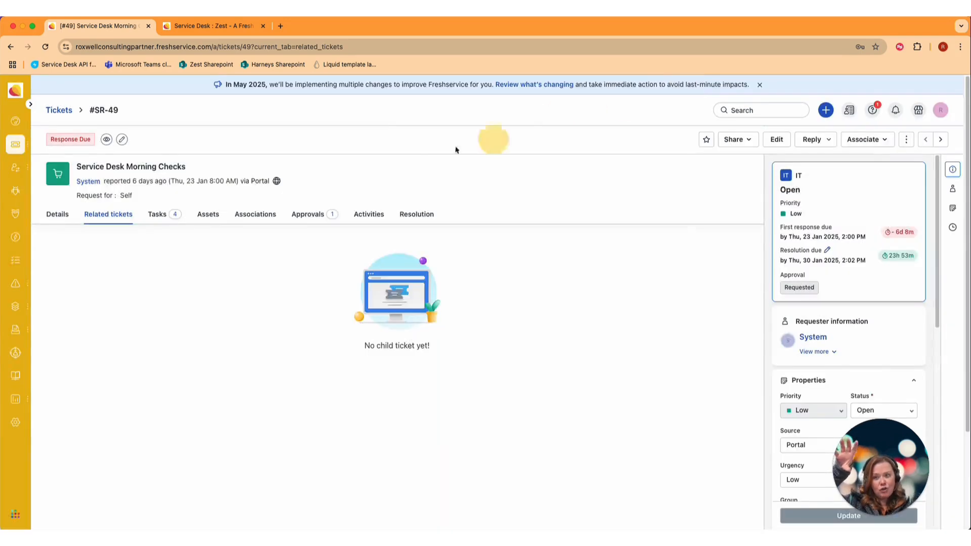
# Switch the reply draft in the ticket's conversation to a note and mark the note as public
pyautogui.click(55, 216)
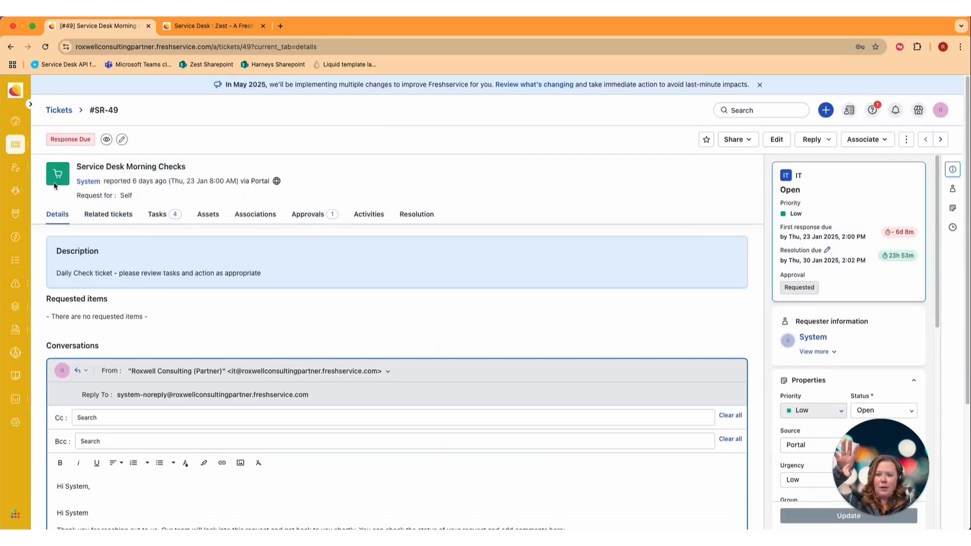
pyautogui.click(828, 142)
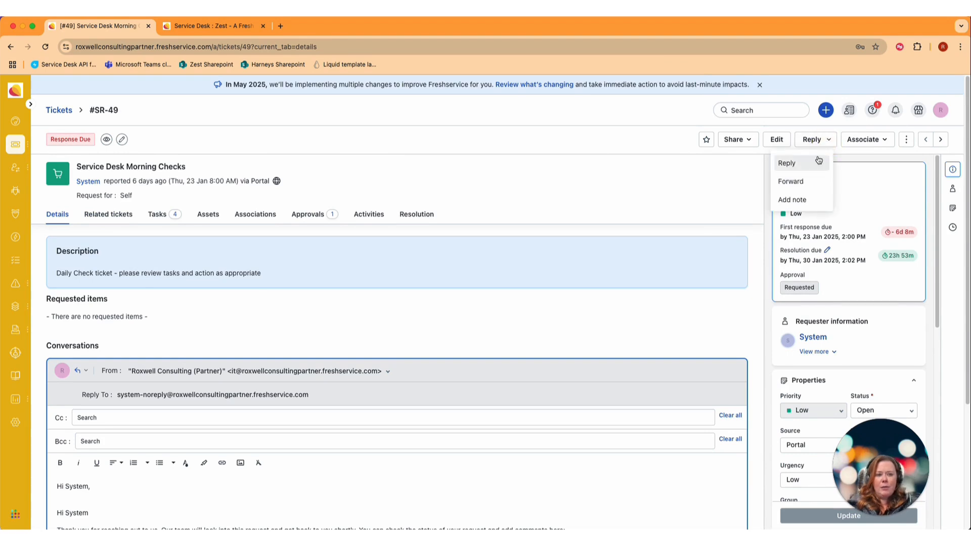
pyautogui.scroll(-4, 423, 434)
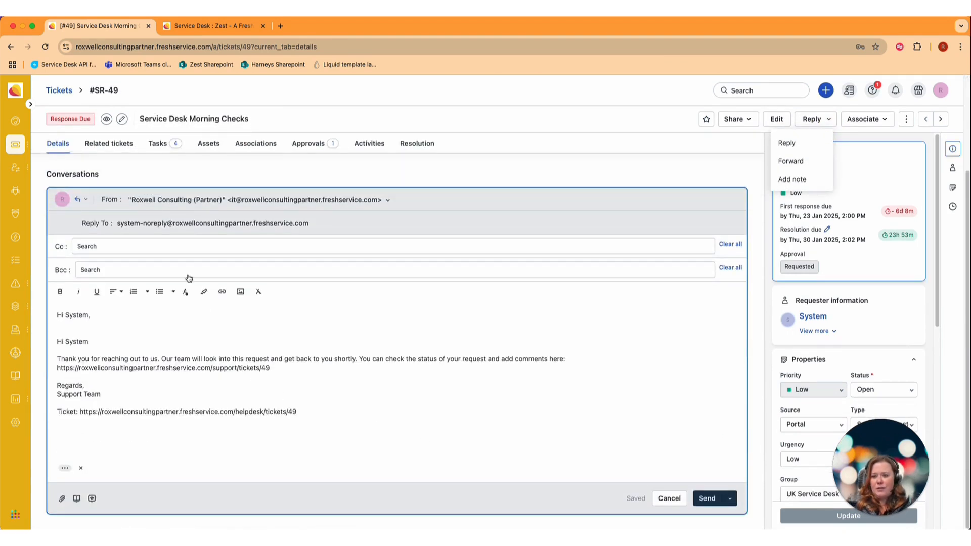
pyautogui.click(78, 201)
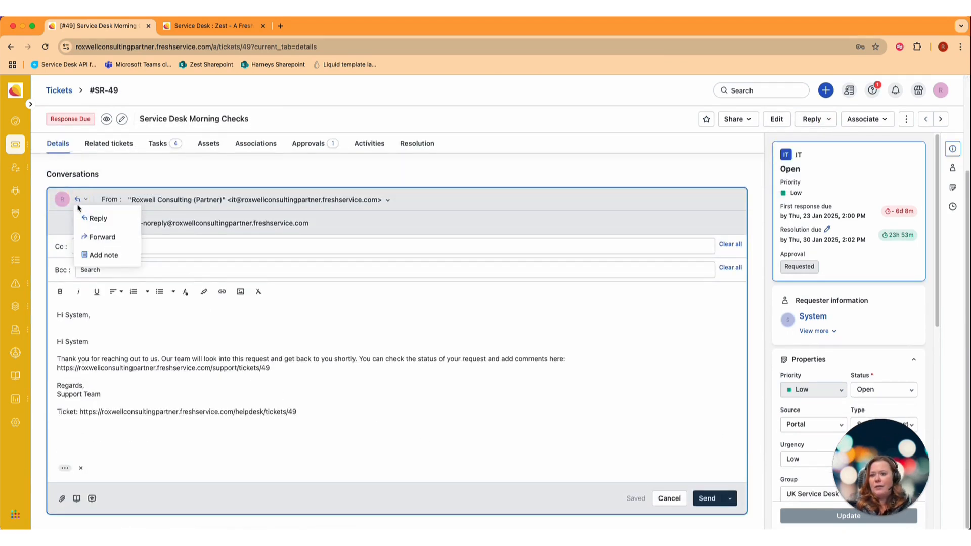
pyautogui.click(96, 255)
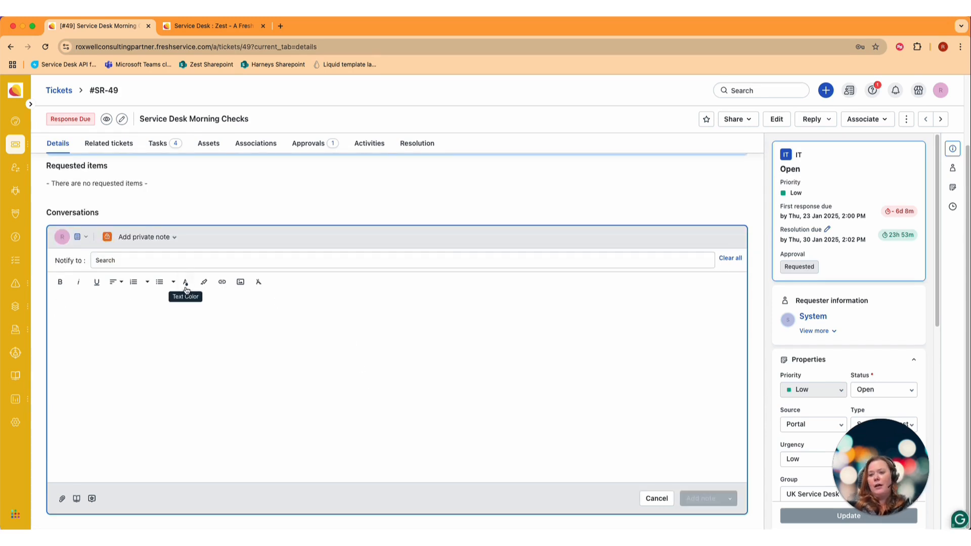
pyautogui.click(162, 237)
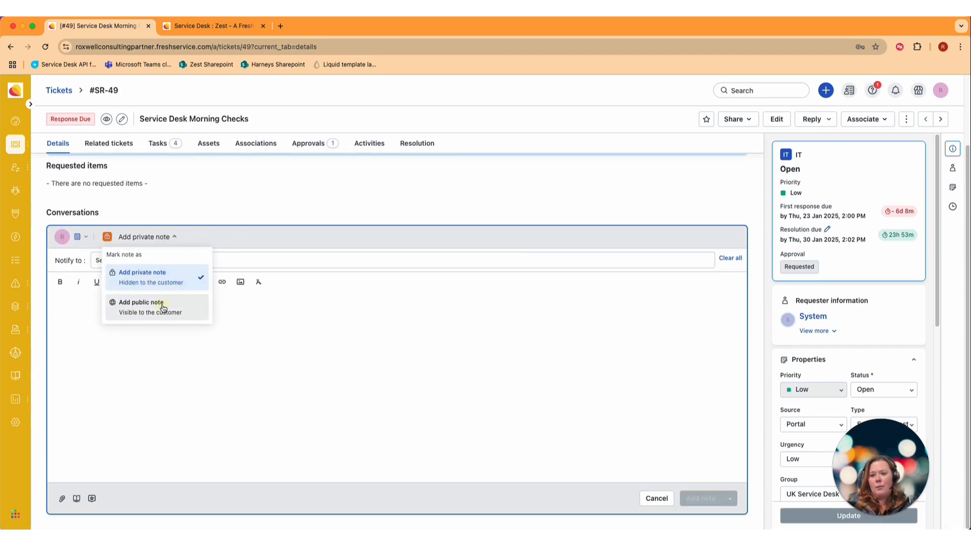
pyautogui.click(162, 306)
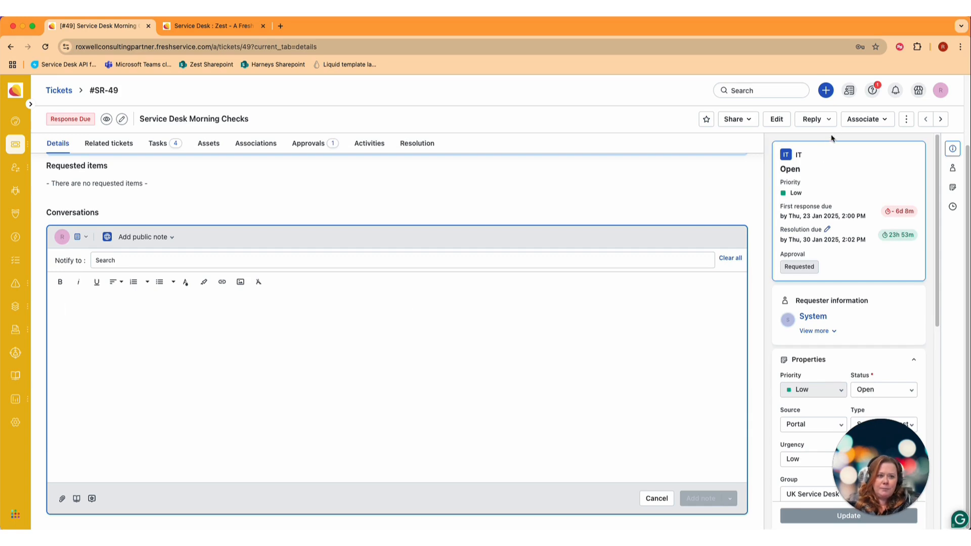
# Review the ticket's association choices and additional actions, and open the list of scenarios that can be executed
pyautogui.click(860, 123)
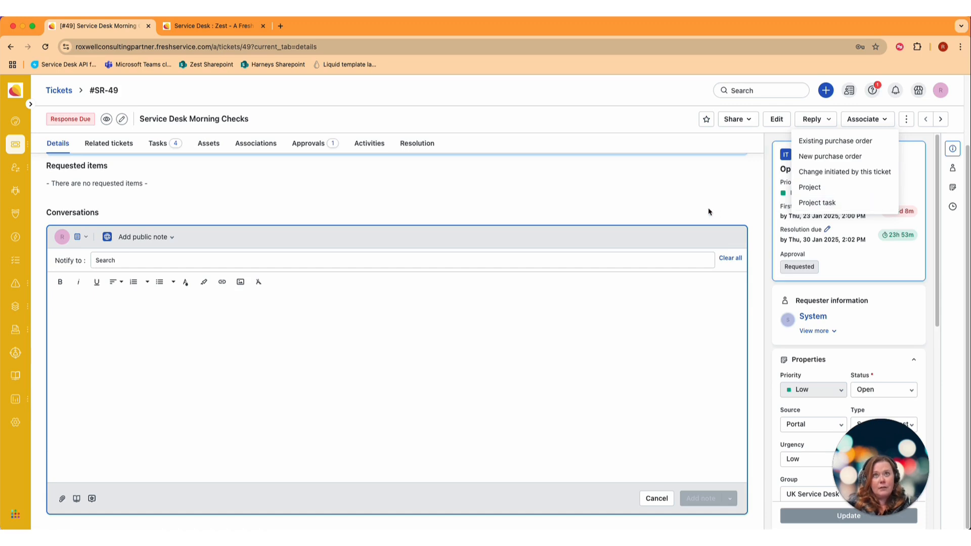
pyautogui.click(909, 121)
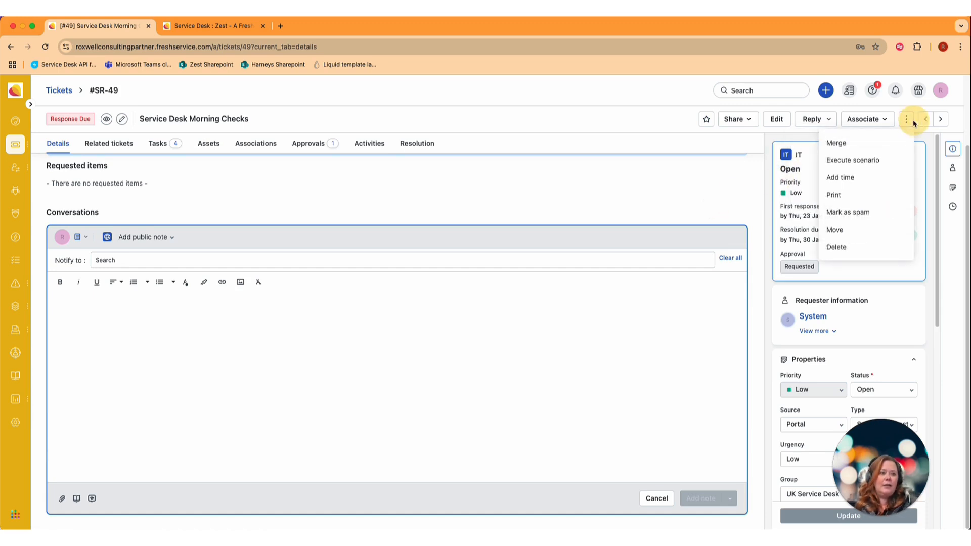
pyautogui.click(886, 160)
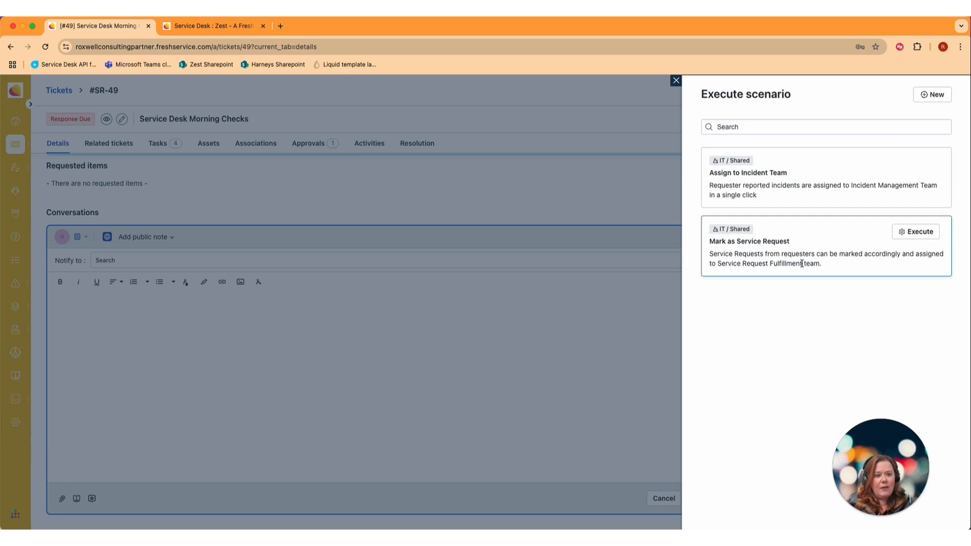
# Start a new scenario automation in the IT workspace with a Send Email action as its first action
pyautogui.click(935, 96)
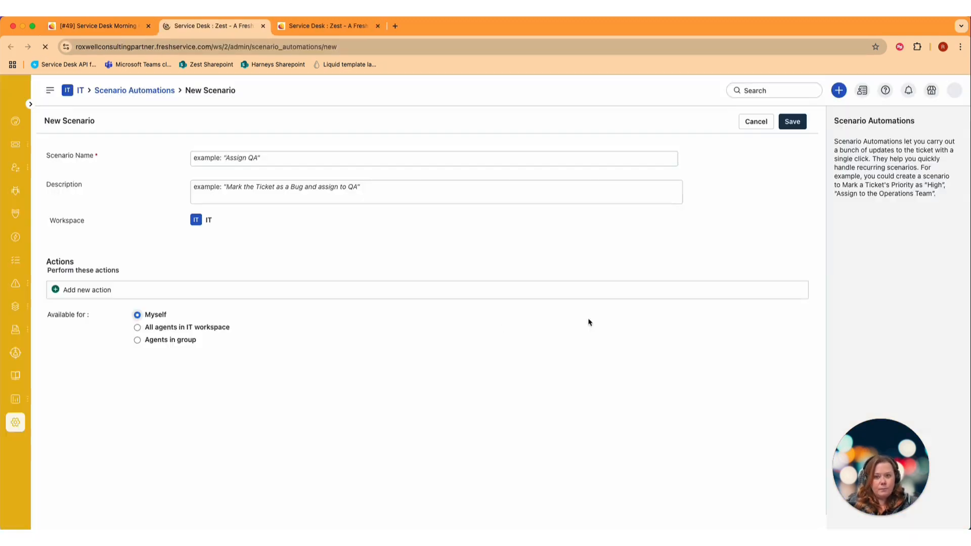
pyautogui.click(147, 288)
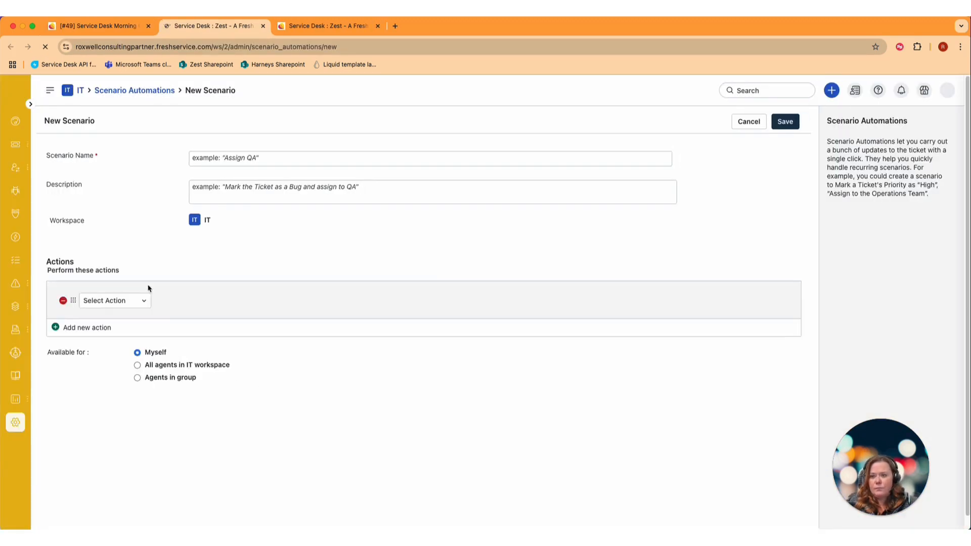
pyautogui.click(126, 323)
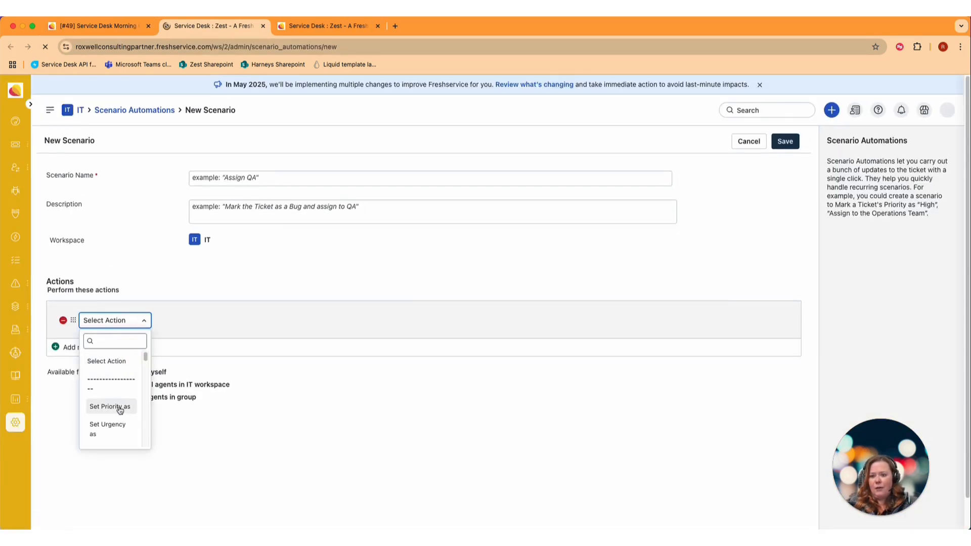
pyautogui.click(182, 291)
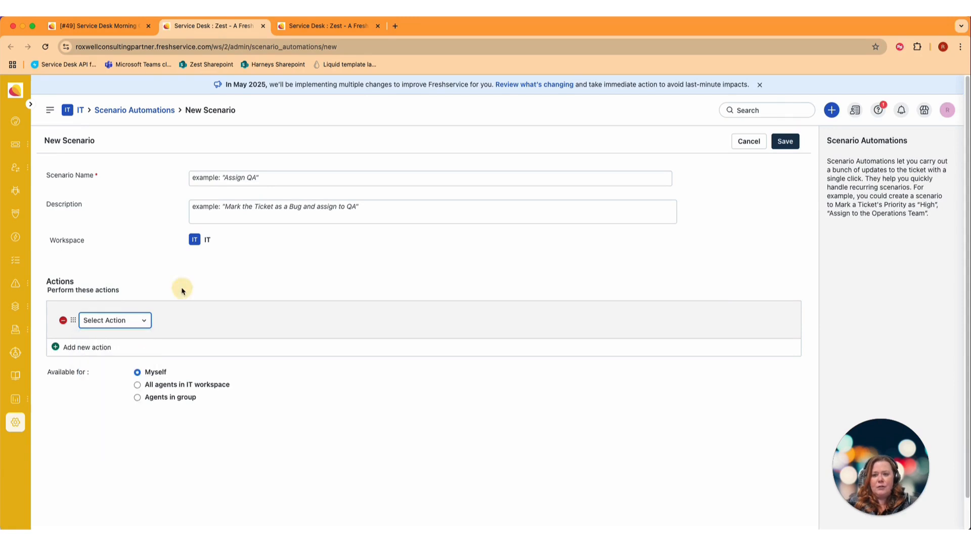
pyautogui.click(132, 324)
pyautogui.scroll(-2, 120, 393)
pyautogui.scroll(-6, 120, 393)
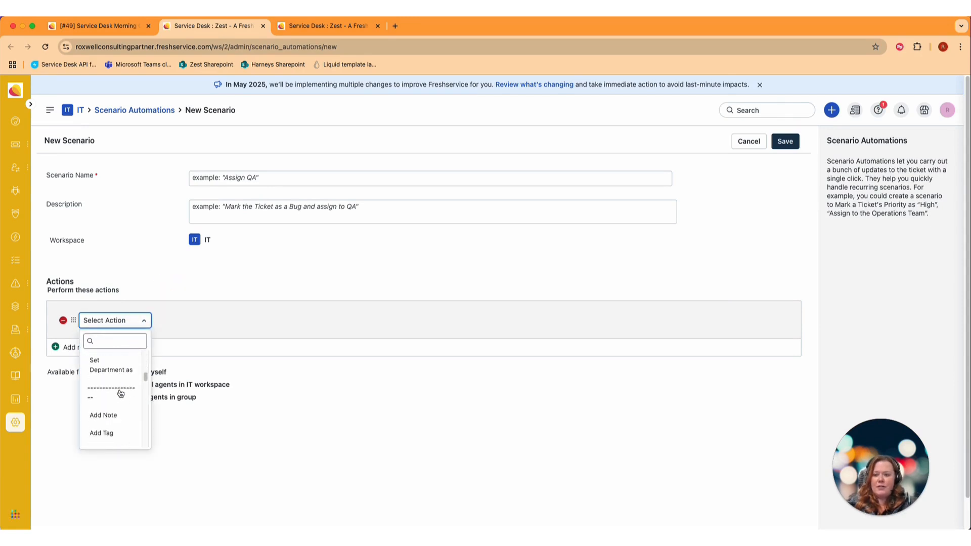
pyautogui.click(120, 400)
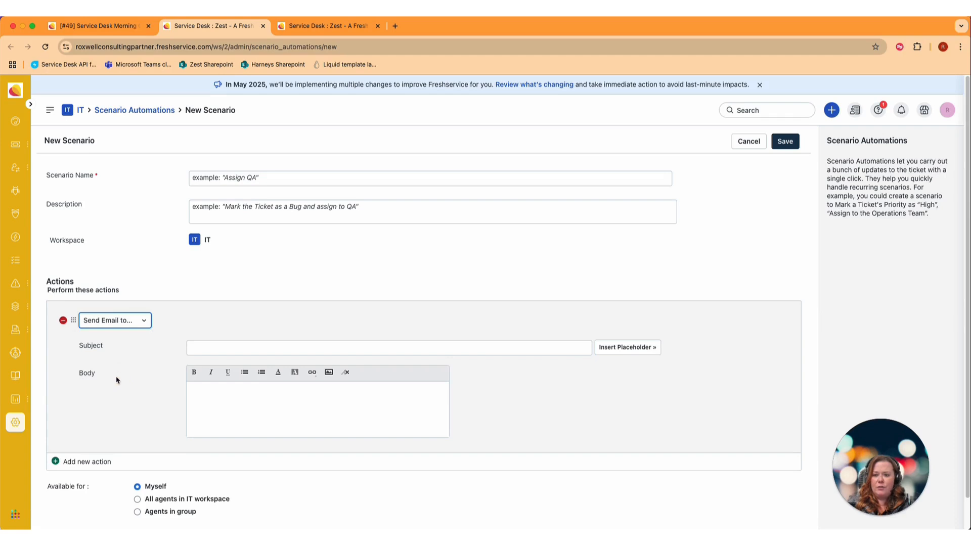
# Add two more actions to the scenario: set the urgency as Low and set the type as Incident
pyautogui.click(89, 462)
pyautogui.click(111, 475)
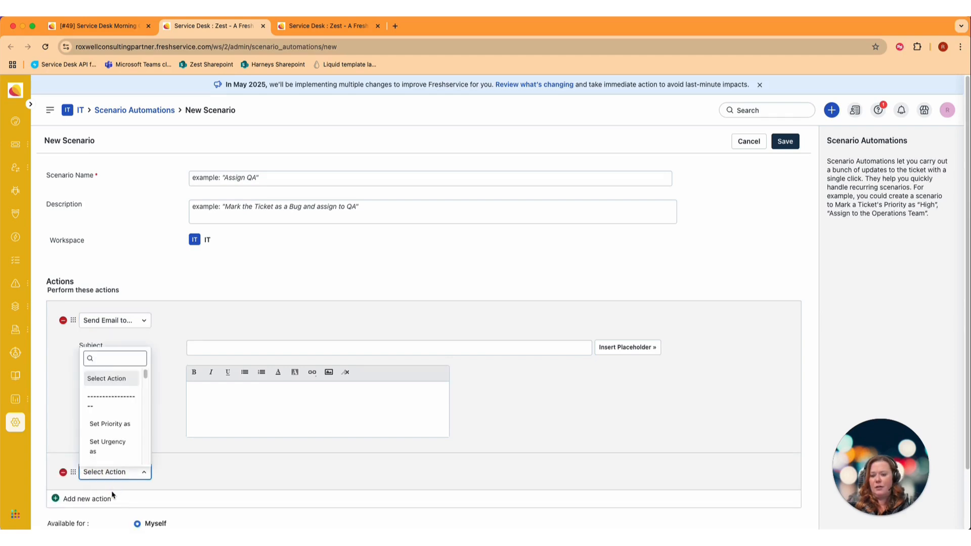
pyautogui.click(119, 445)
pyautogui.scroll(-2, 108, 421)
pyautogui.click(98, 430)
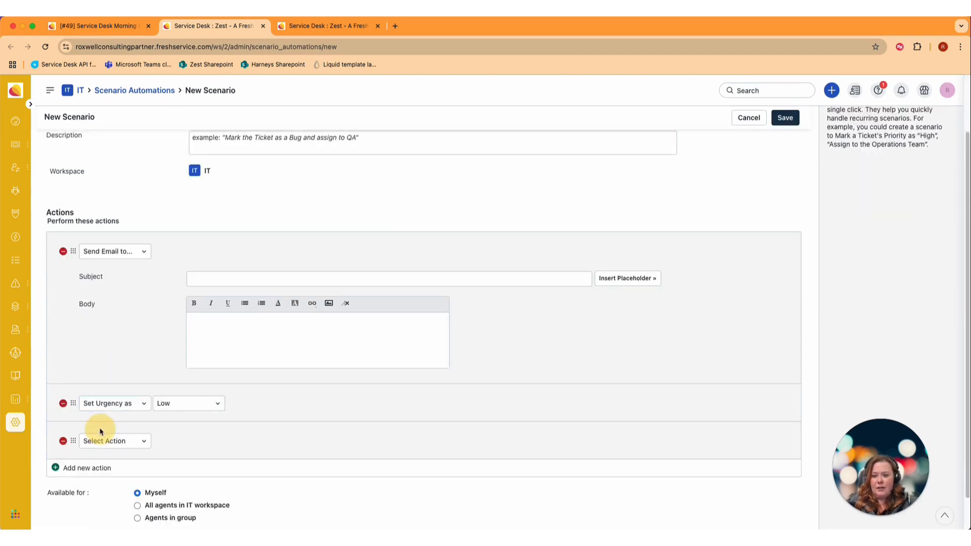
pyautogui.click(113, 441)
pyautogui.click(116, 430)
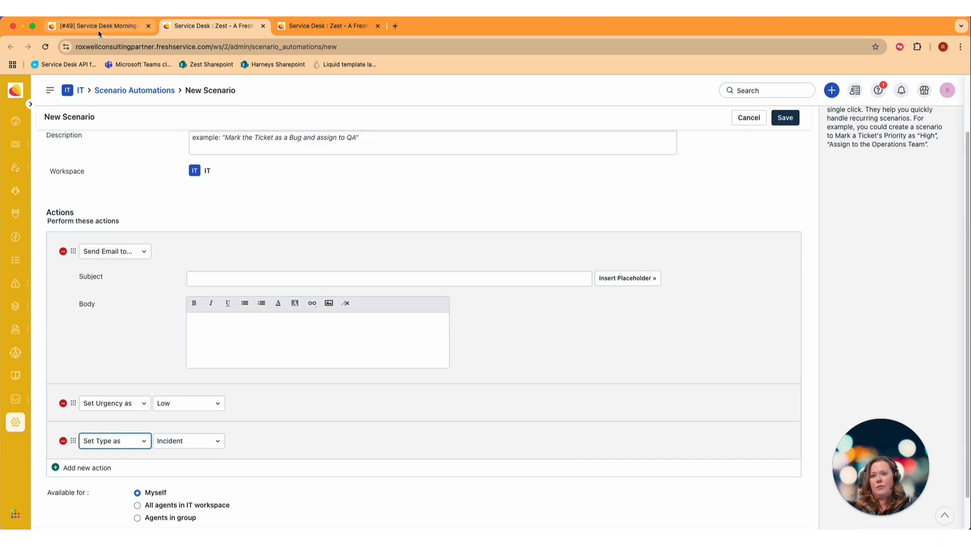
# Return to the Service Desk Morning Checks ticket and close the list of executable scenarios
pyautogui.scroll(3, 574, 271)
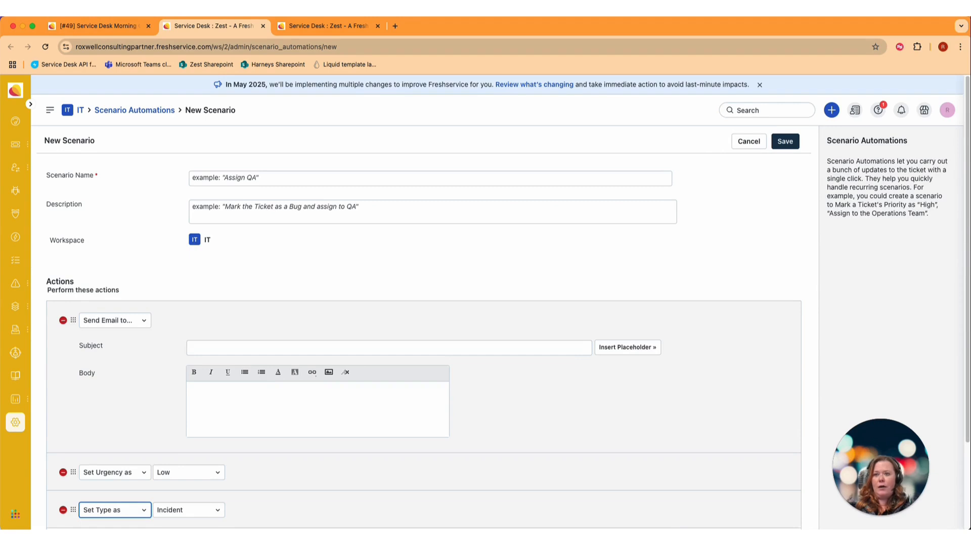
pyautogui.click(96, 26)
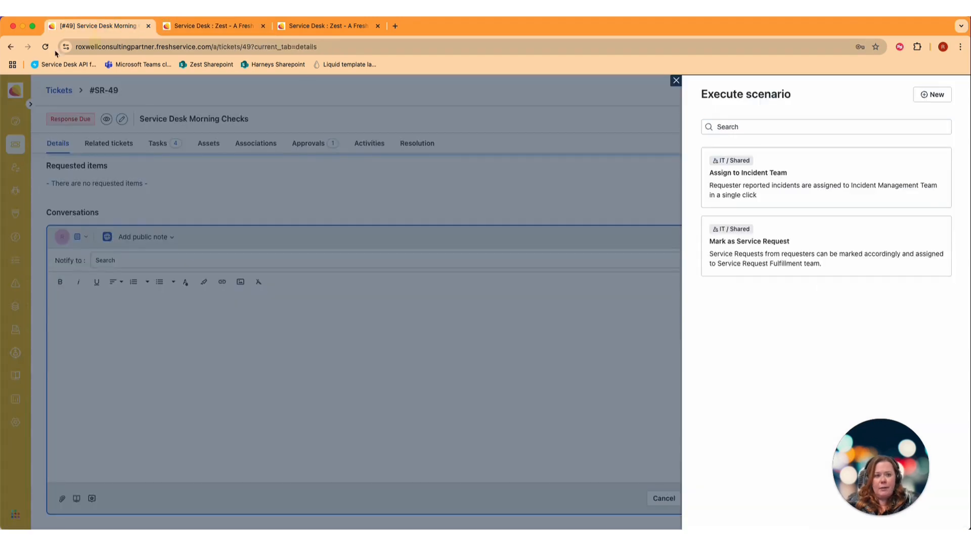
pyautogui.click(676, 81)
# Review the ticket's additional actions and time entries section, open the ticket's print preview, and return to the ticket
pyautogui.click(905, 121)
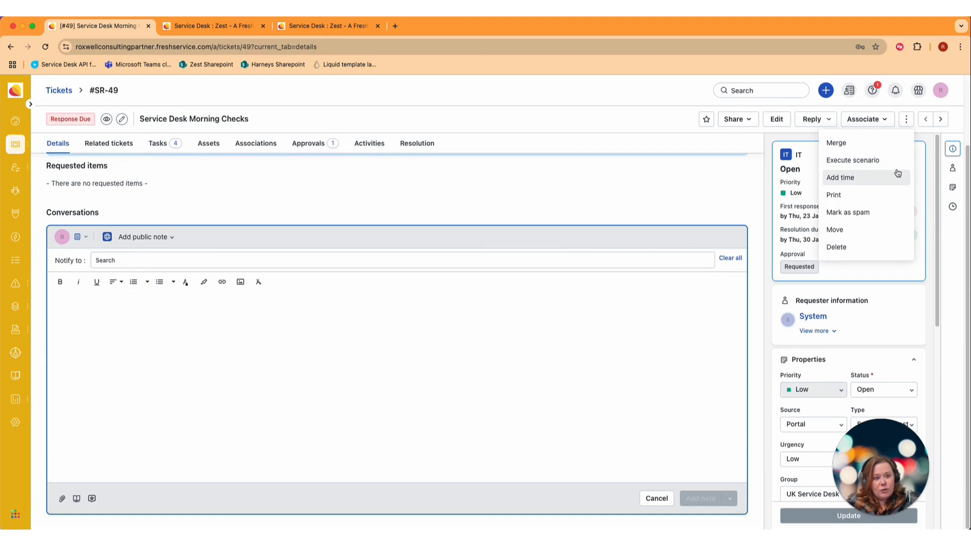
pyautogui.scroll(-10, 889, 347)
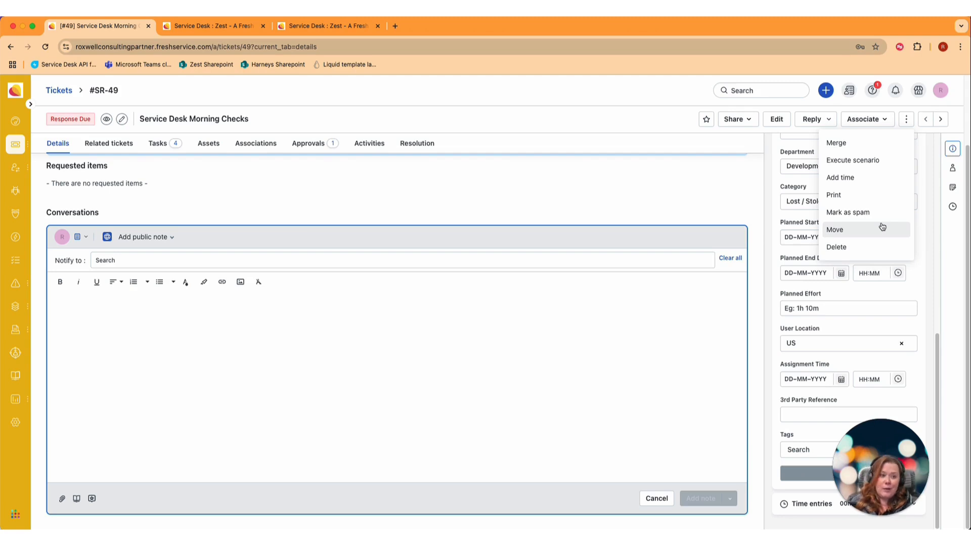
pyautogui.click(875, 199)
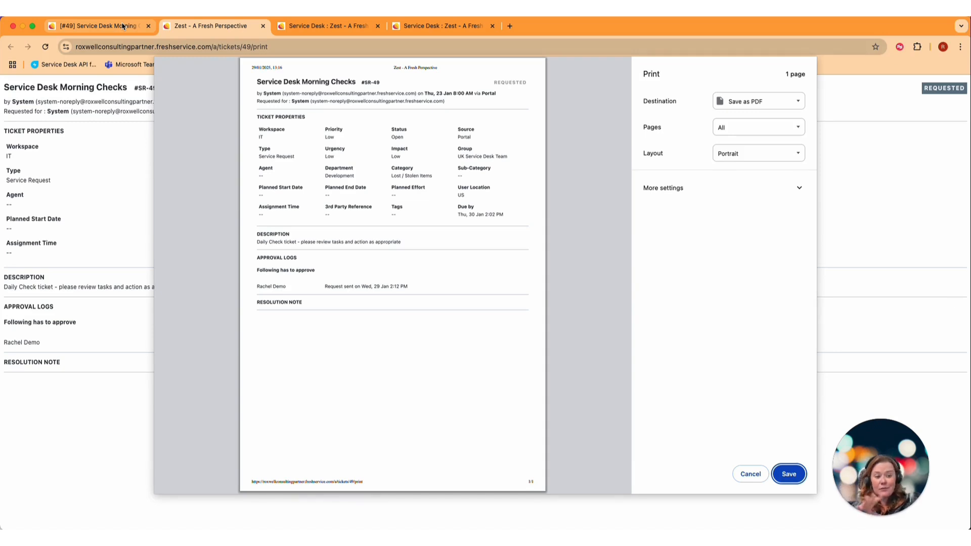
pyautogui.click(123, 26)
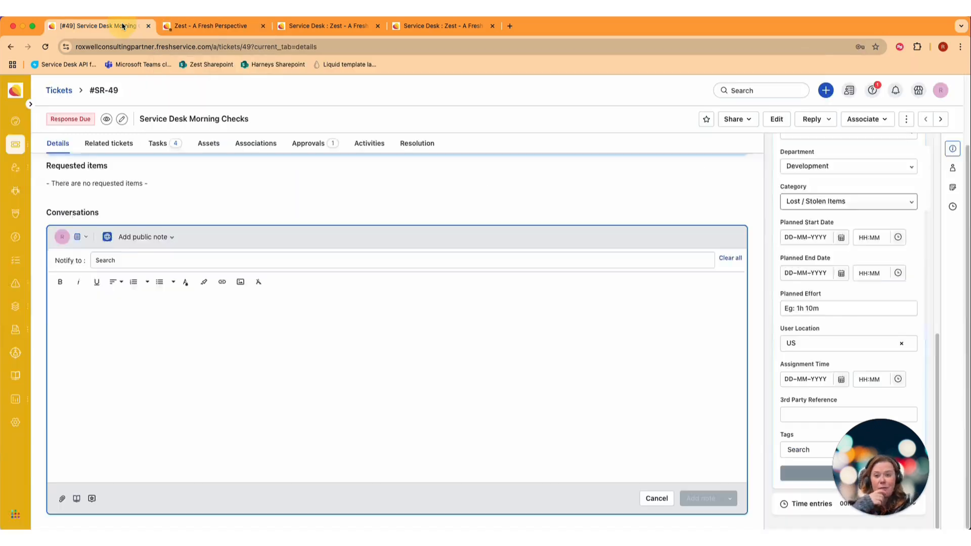
# Open the form for moving the ticket and look through the available workspaces
pyautogui.click(905, 119)
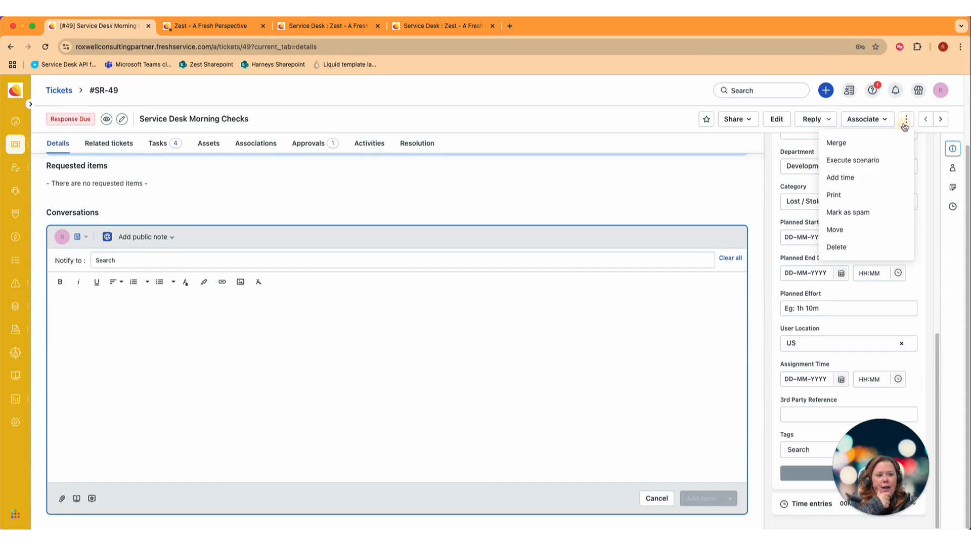
pyautogui.click(891, 230)
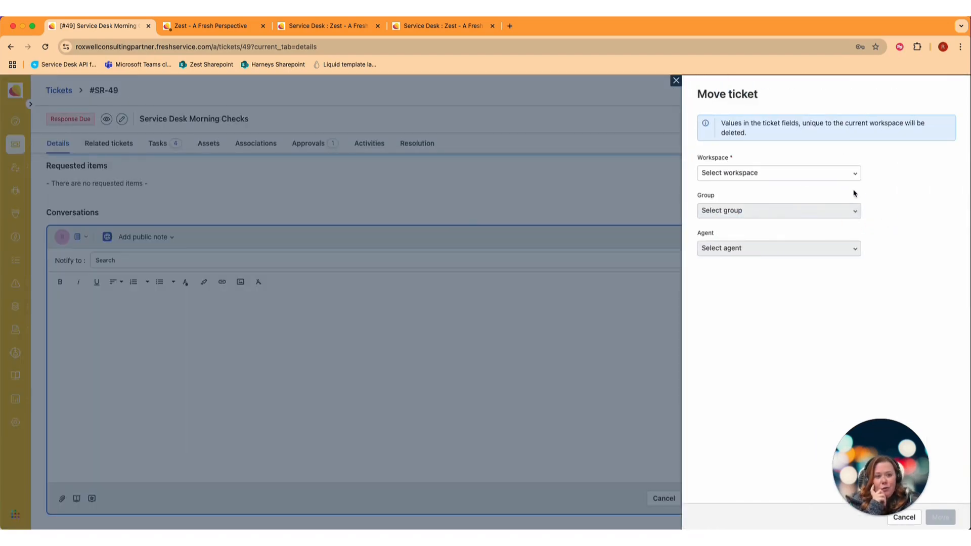
pyautogui.click(797, 174)
pyautogui.click(903, 190)
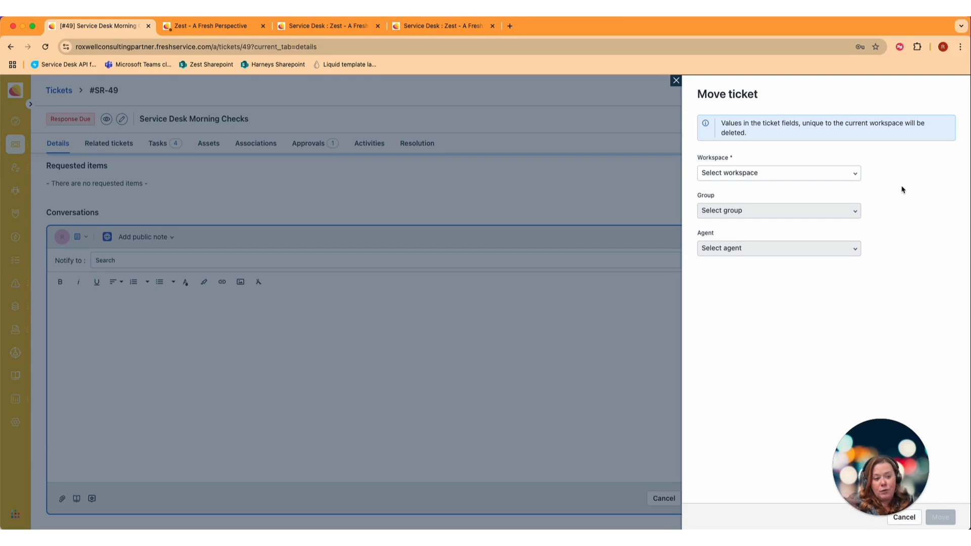
# Fill in the move form with the HR workspace, the Employee Onboarding and Offboarding Team and no agent, and close it without moving the ticket
pyautogui.click(820, 173)
pyautogui.click(807, 220)
pyautogui.click(809, 216)
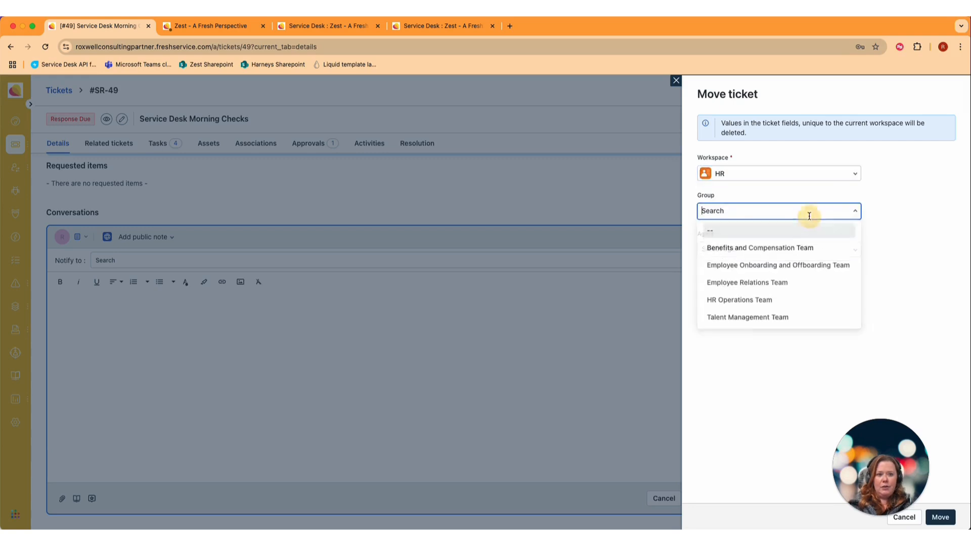
pyautogui.click(793, 266)
pyautogui.click(772, 249)
pyautogui.click(777, 271)
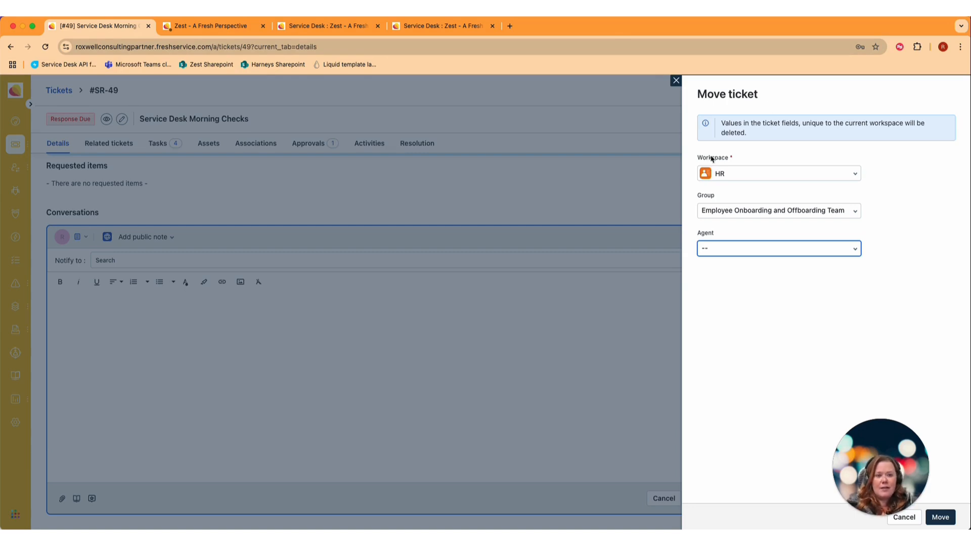
pyautogui.click(676, 81)
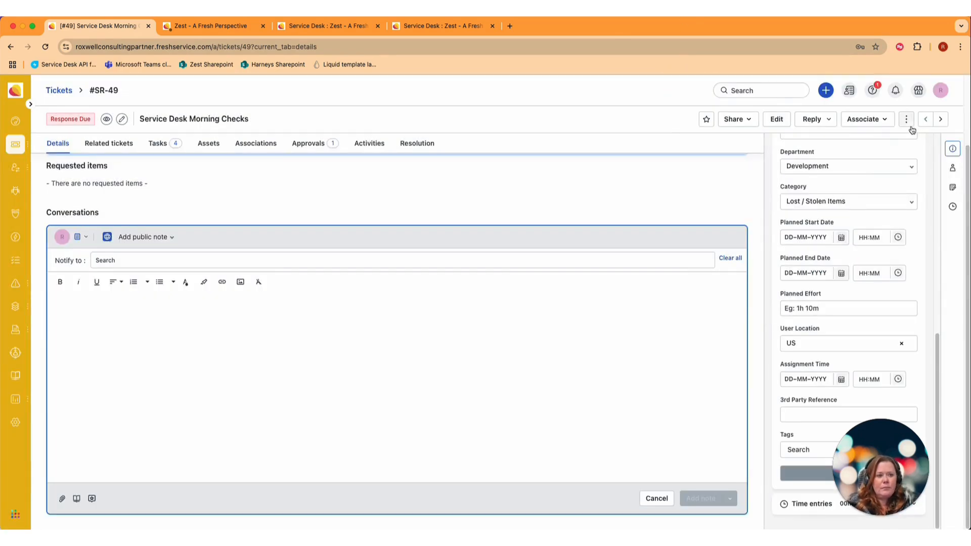
# Review the ticket's remaining additional actions, including Delete, and close the list without choosing any
pyautogui.click(906, 118)
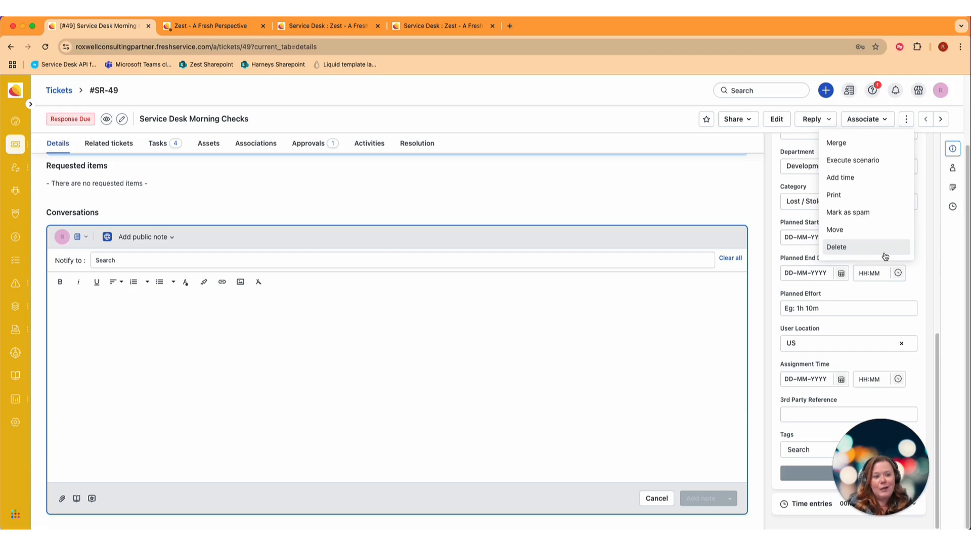
pyautogui.click(629, 190)
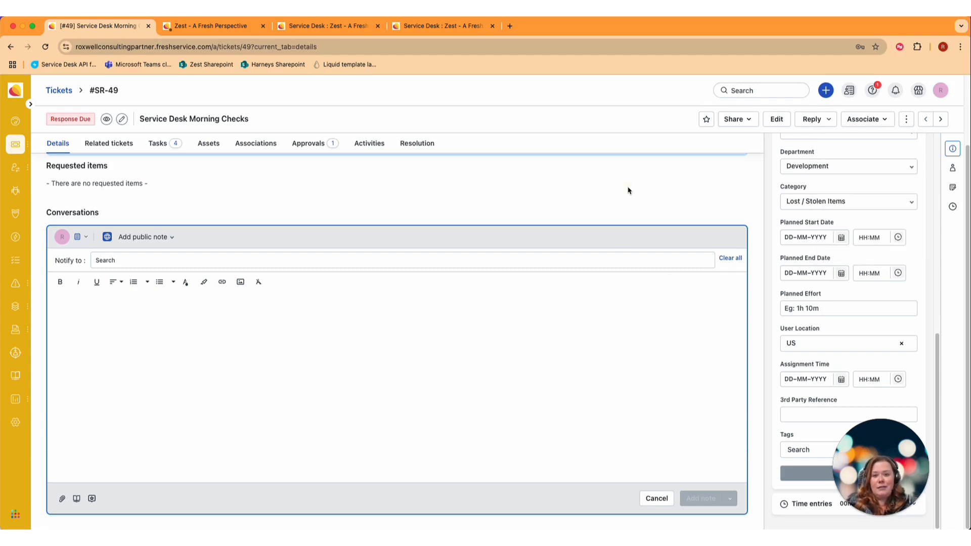
pyautogui.scroll(5, 630, 193)
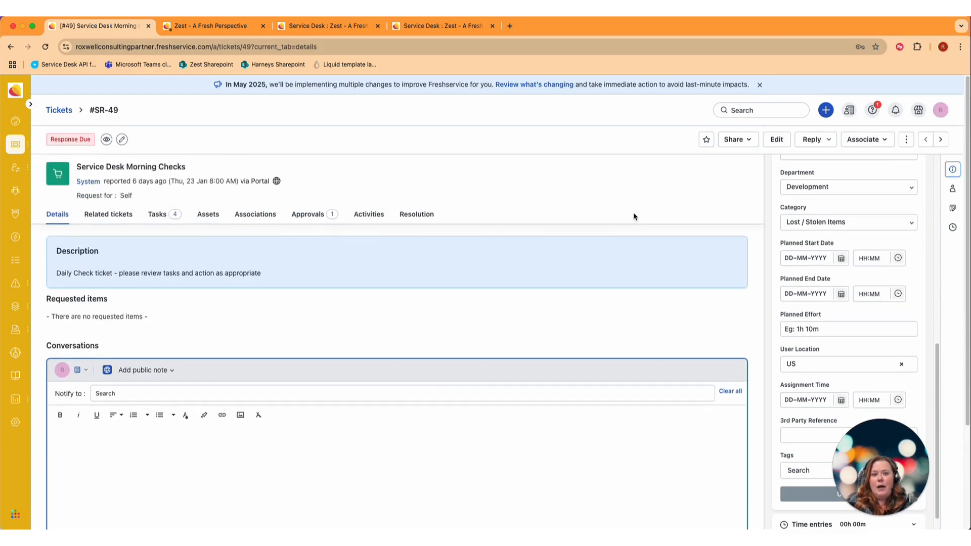
# Go to the next ticket and examine the Digital Disclaimer request's requested item, conversations and requested document
pyautogui.click(938, 142)
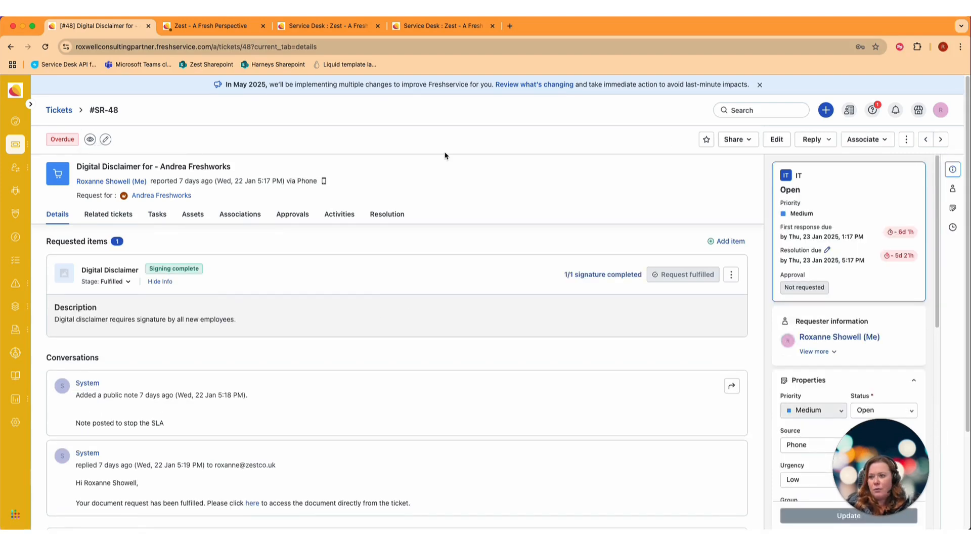
pyautogui.scroll(-3, 569, 269)
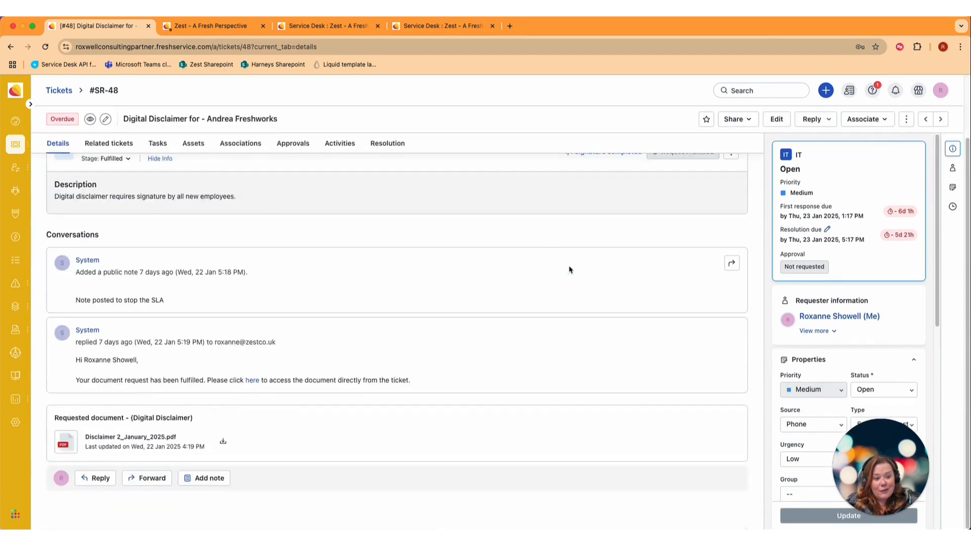
pyautogui.scroll(3, 568, 269)
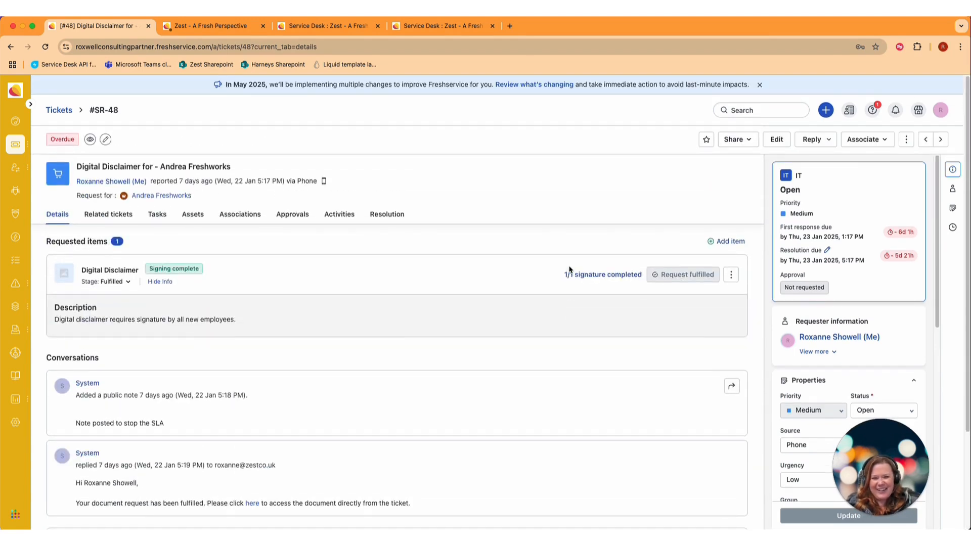